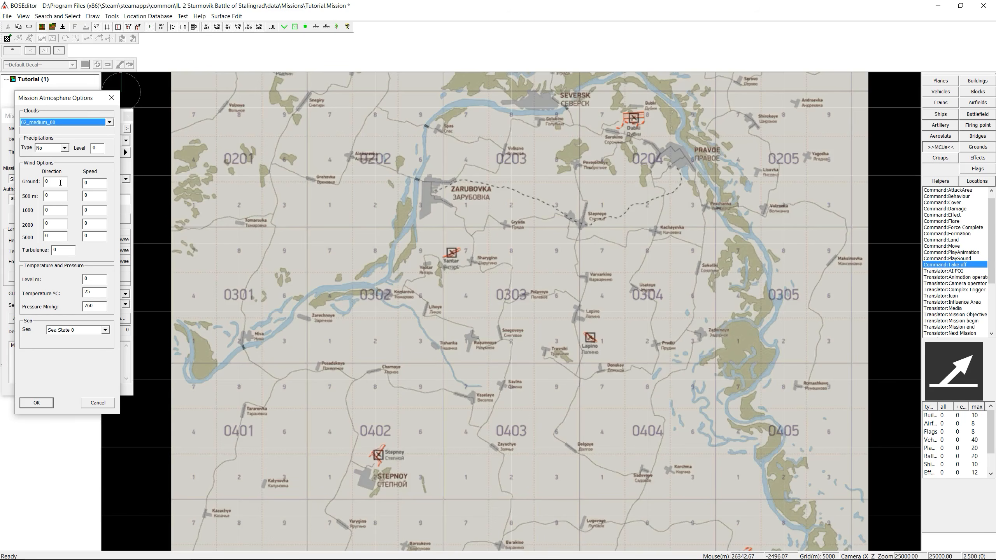
# Step: Set the mission's ground wind to direction 315 and speed 1, and accept the atmosphere options
pyautogui.doubleClick(46, 182)
pyautogui.write('315')
pyautogui.doubleClick(82, 186)
pyautogui.write('1')
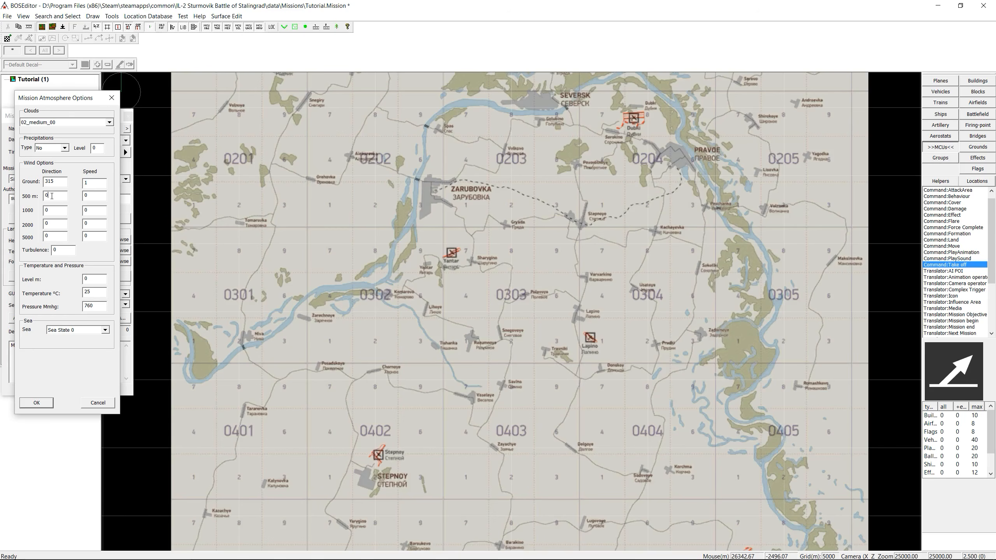
pyautogui.click(58, 236)
pyautogui.click(96, 293)
pyautogui.click(39, 405)
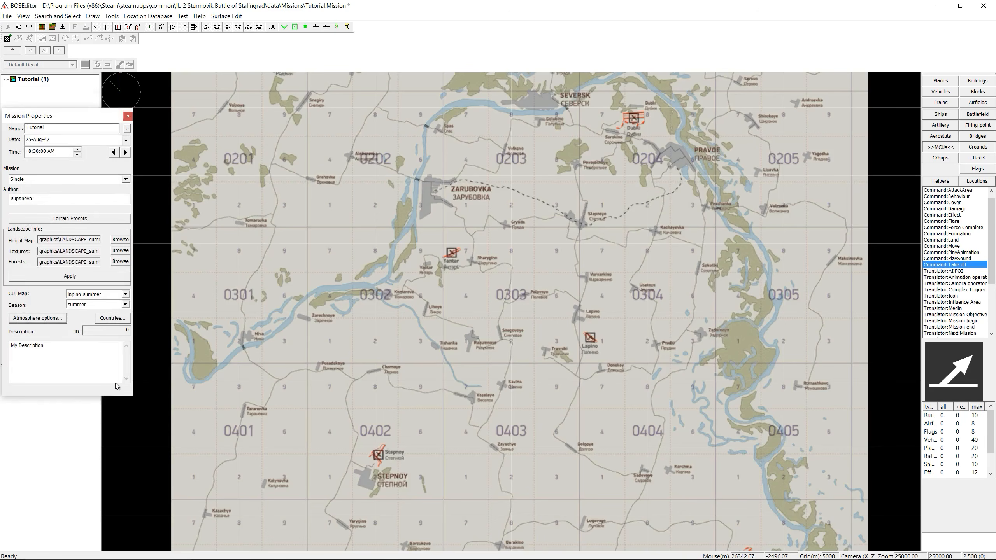
# Step: Replace the mission description with "Description<br><br><u>Description goes here</u>"
pyautogui.moveTo(57, 352); pyautogui.dragTo(1, 345)
pyautogui.write('Description<br><br><u>Description goes here</u>')
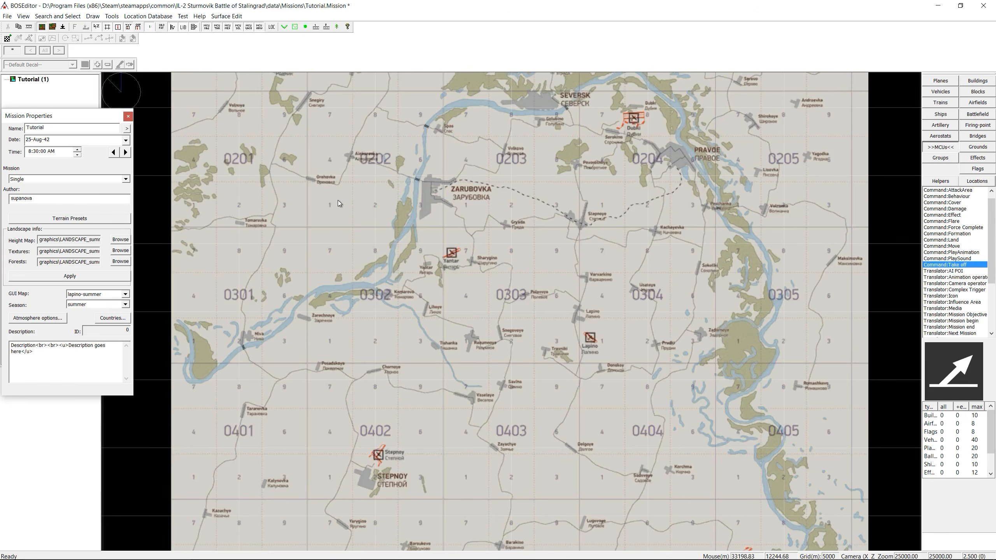
# Step: Import the Lapino_ALL group file from the Template folder into the mission
pyautogui.click(7, 16)
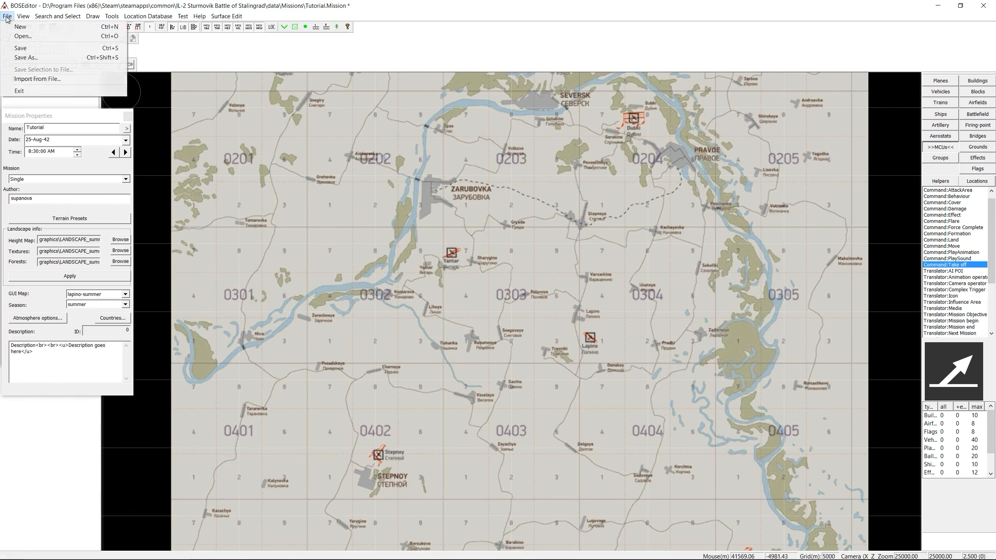
pyautogui.click(38, 79)
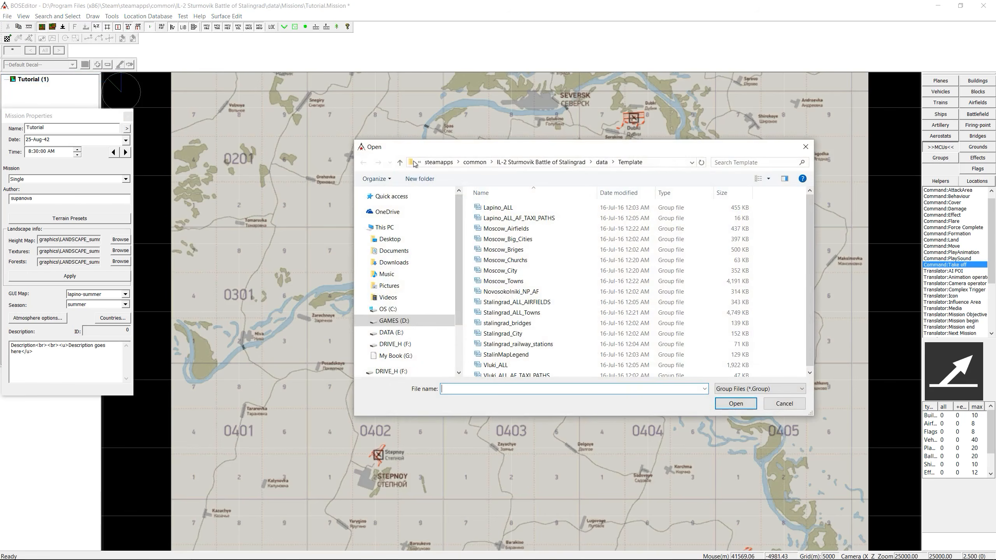
pyautogui.click(502, 208)
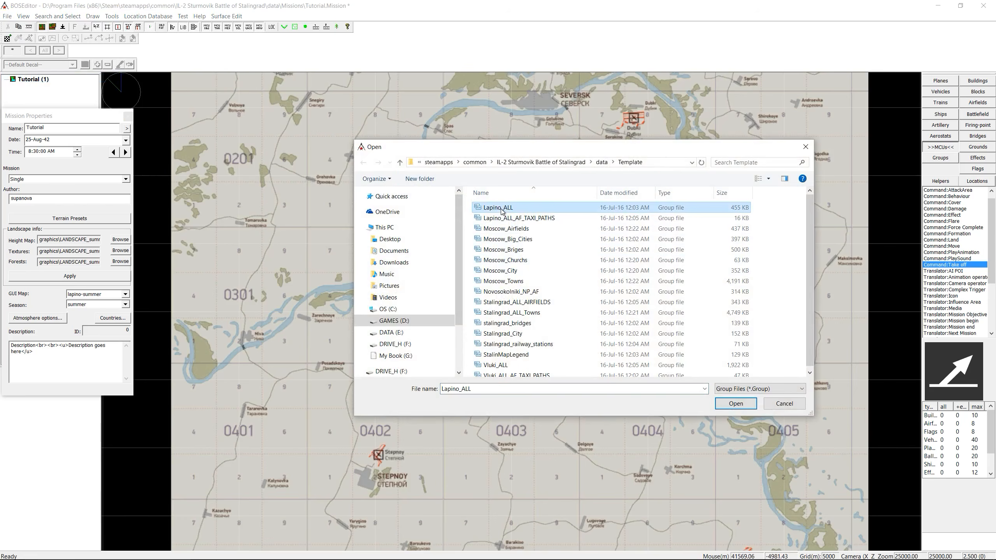
pyautogui.click(721, 403)
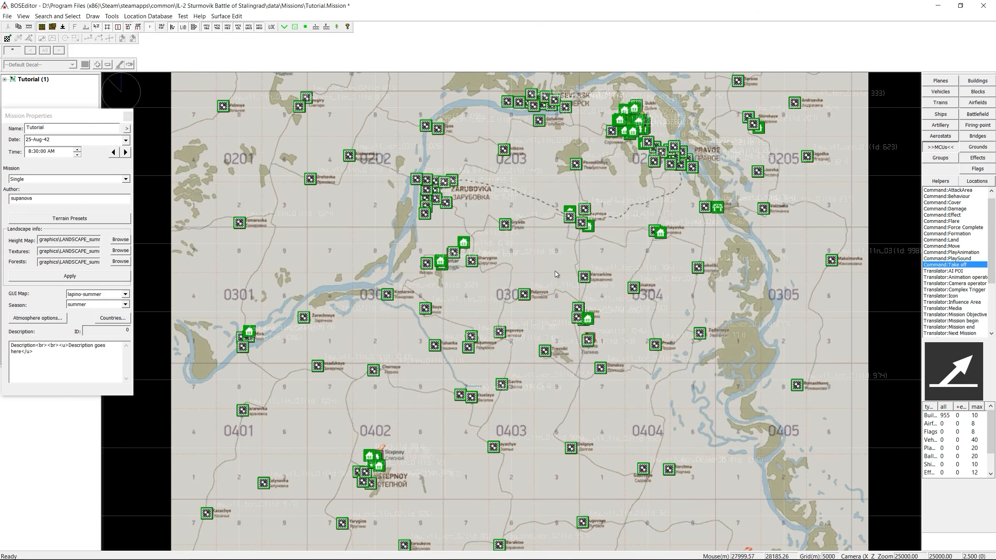
# Step: Select all the imported building objects across the map, combine them into one group, and check the mission's object tree
pyautogui.moveTo(176, 77); pyautogui.dragTo(844, 549)
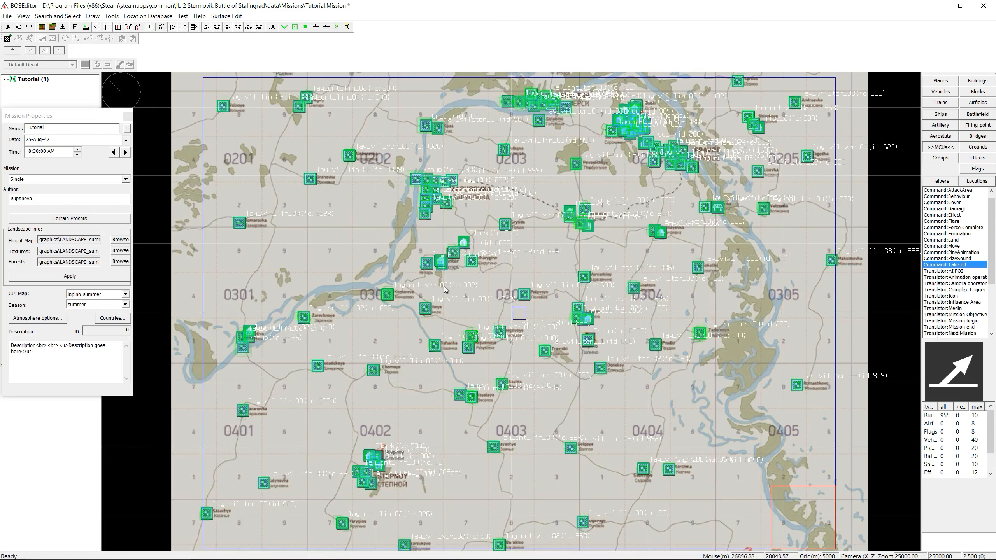
pyautogui.rightClick(424, 218)
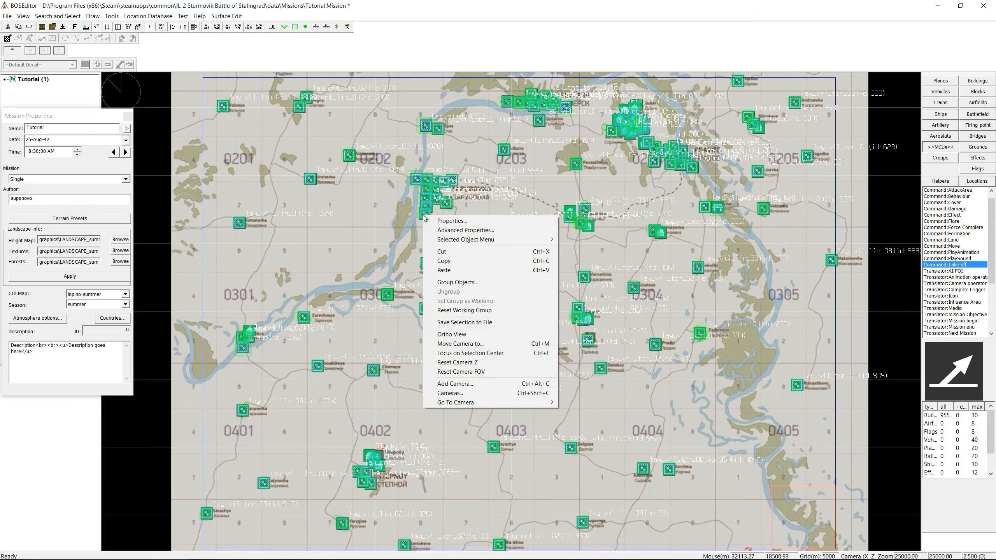
pyautogui.click(444, 284)
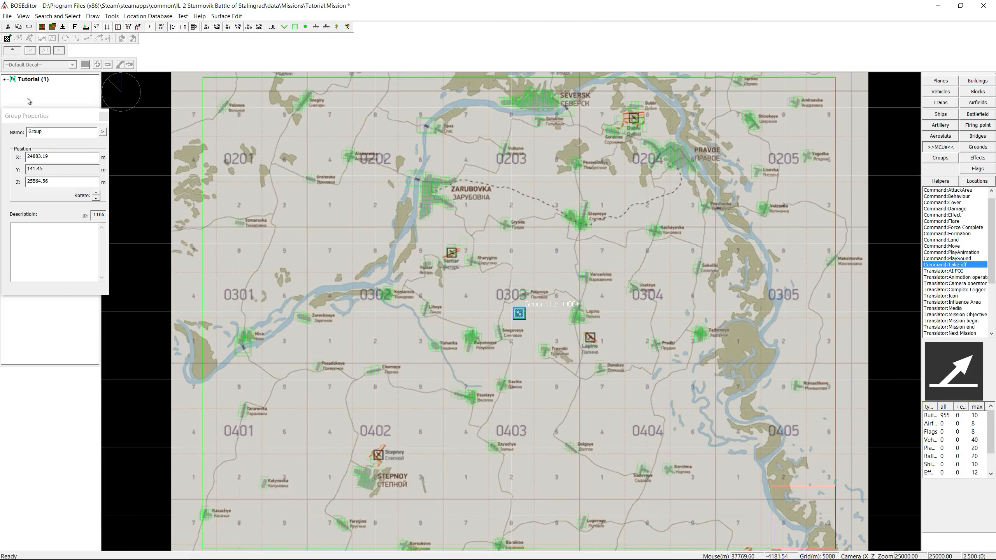
pyautogui.click(5, 79)
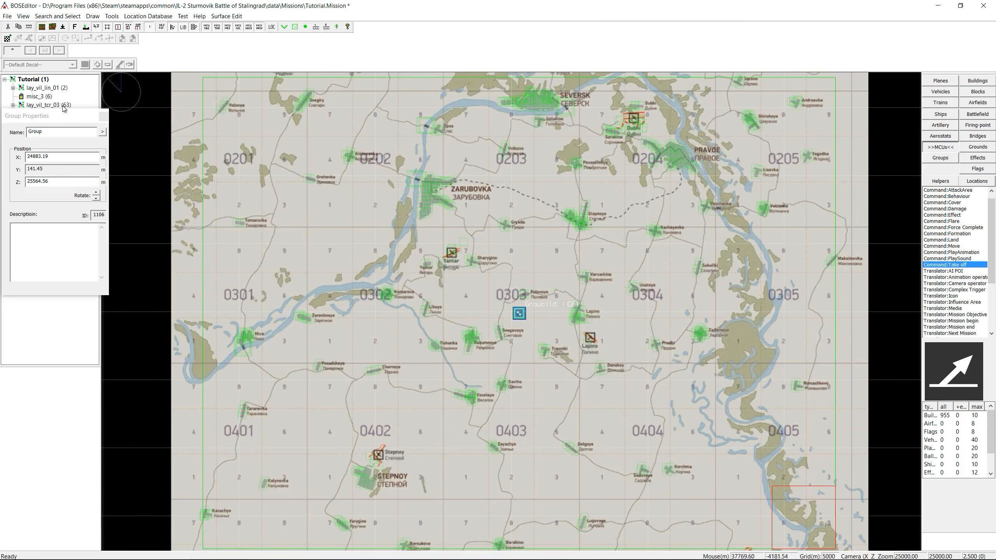
pyautogui.click(4, 79)
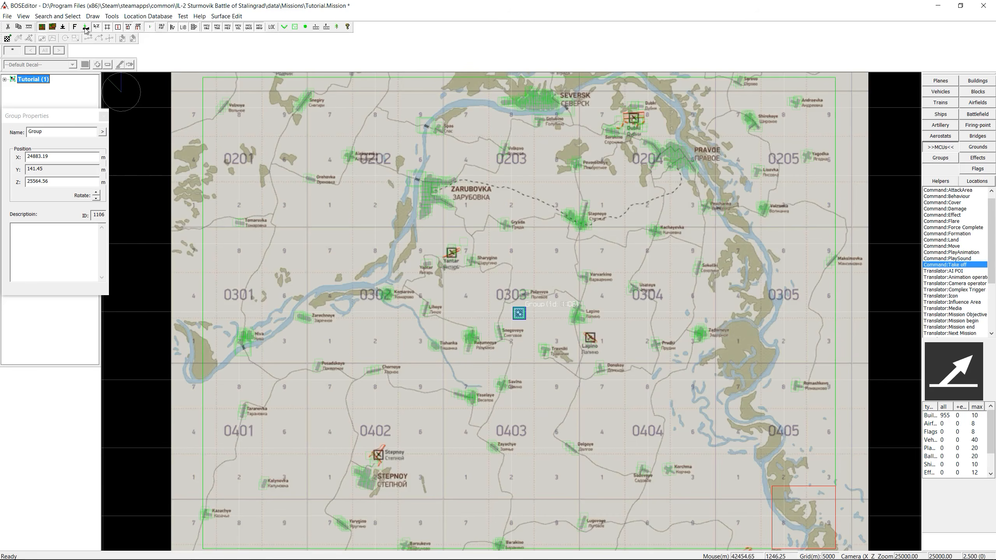
# Step: Import the Lapino_ALL_AF_TAXI_PATHS group file from the Template folder into the mission
pyautogui.click(7, 16)
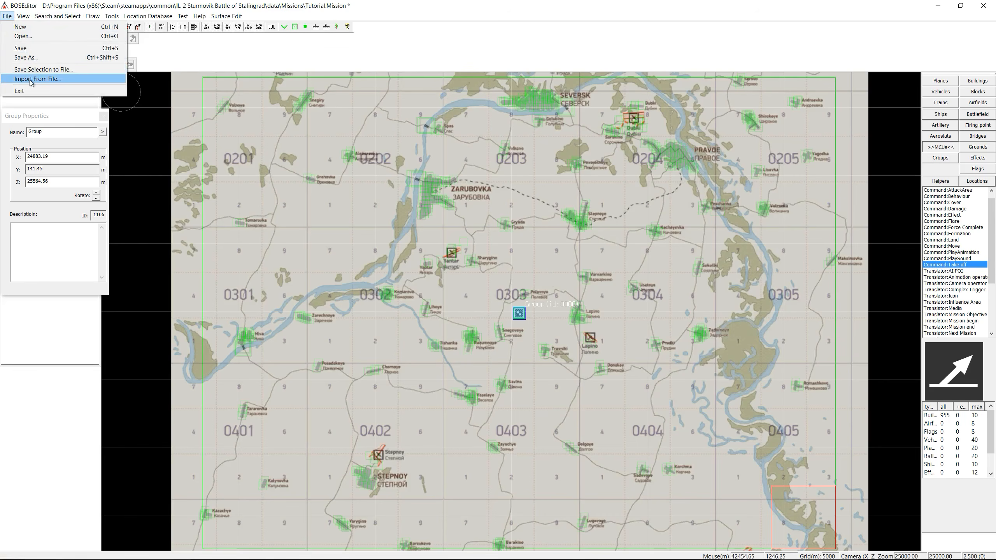
pyautogui.click(12, 35)
pyautogui.click(529, 219)
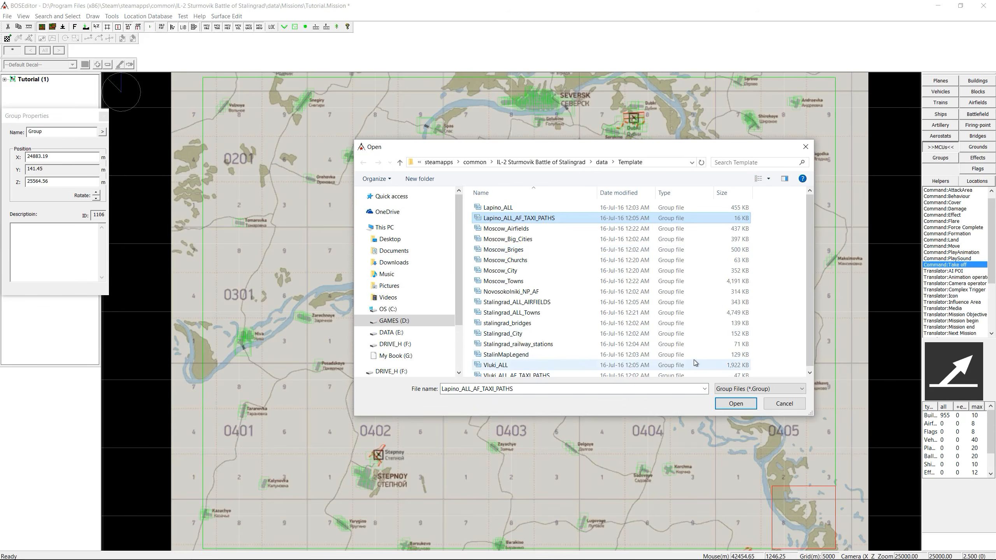
pyautogui.click(728, 406)
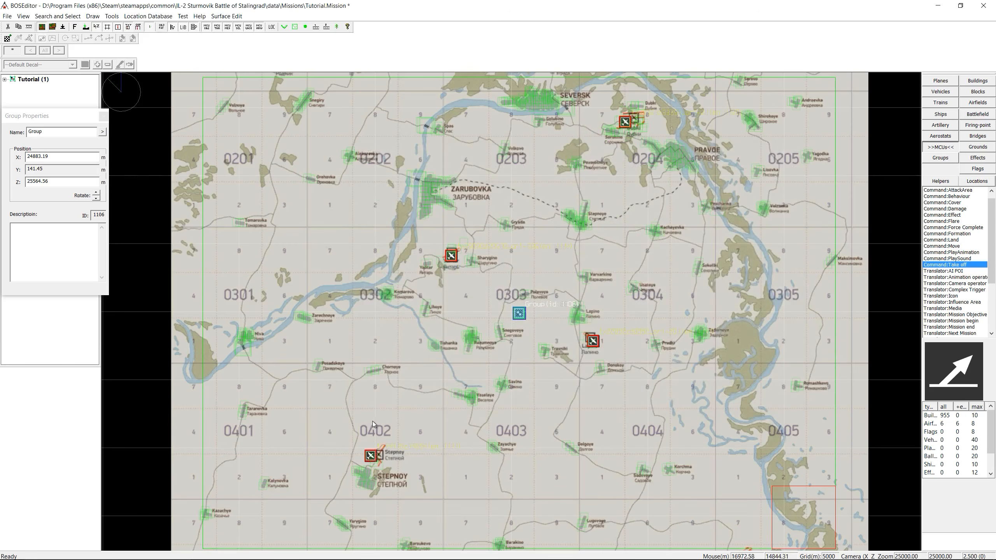
# Step: Select the imported airfield object at Stepnoy and rename it Stepnoy
pyautogui.scroll(3, 373, 444)
pyautogui.moveTo(364, 429); pyautogui.dragTo(378, 371, button='middle')
pyautogui.scroll(-2, 378, 372)
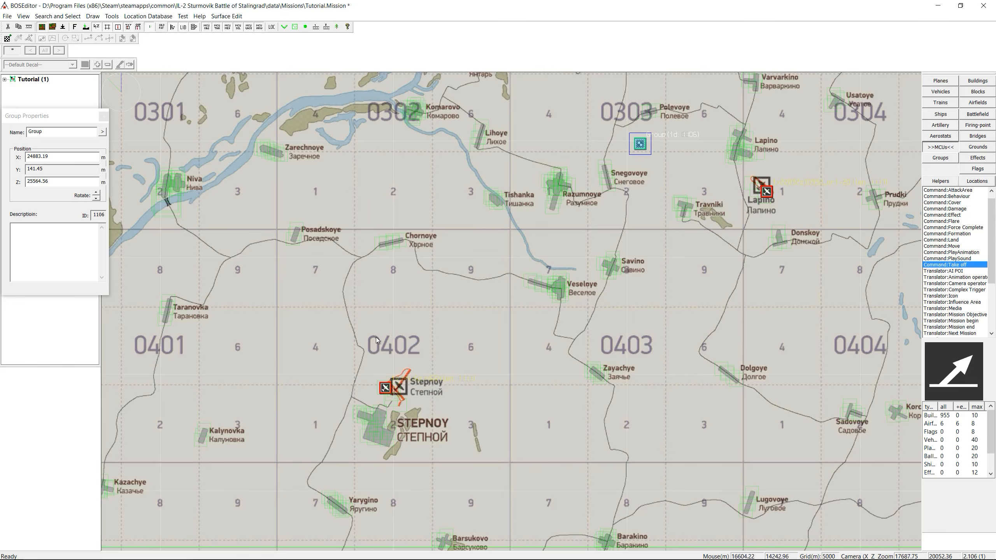
pyautogui.scroll(3, 374, 348)
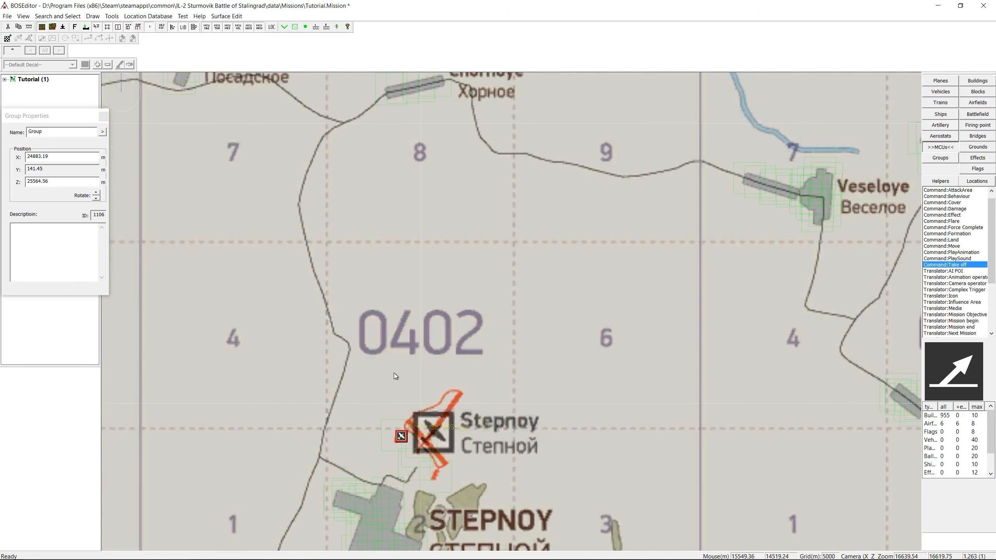
pyautogui.scroll(3, 396, 377)
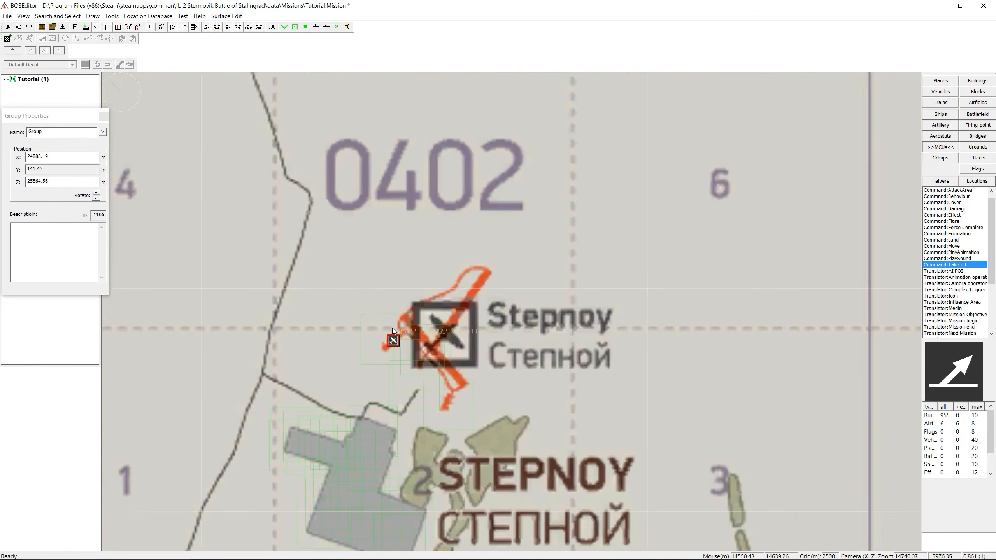
pyautogui.scroll(4, 392, 329)
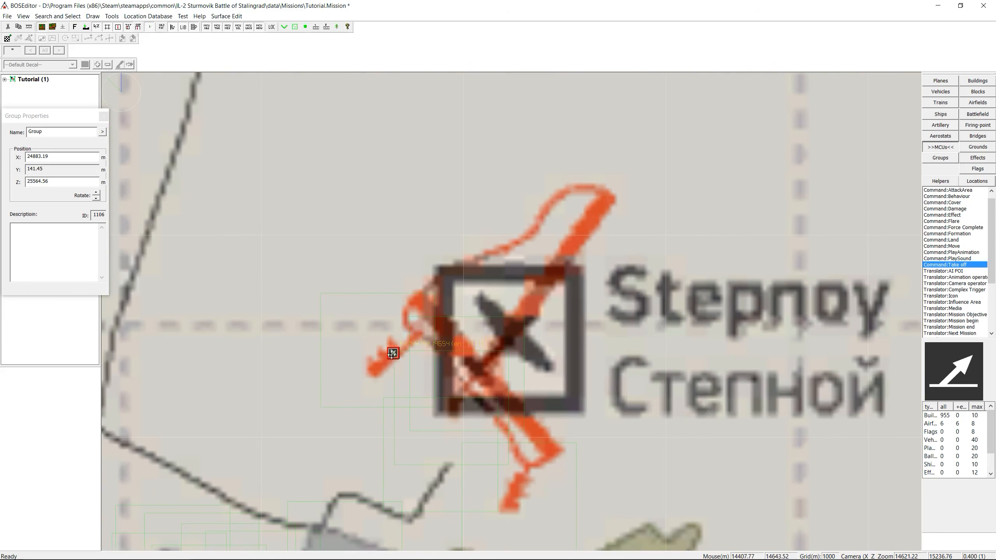
pyautogui.click(393, 354)
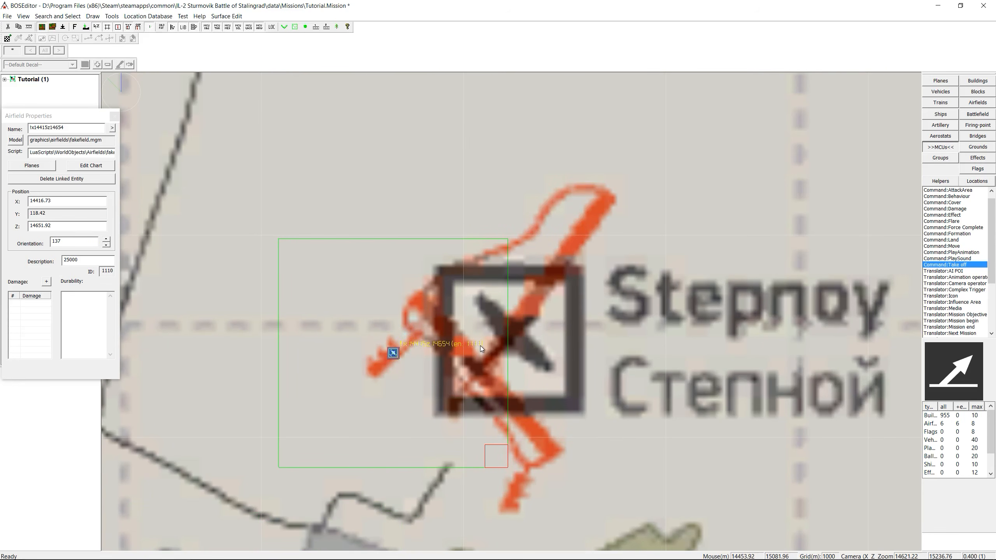
pyautogui.click(8, 128)
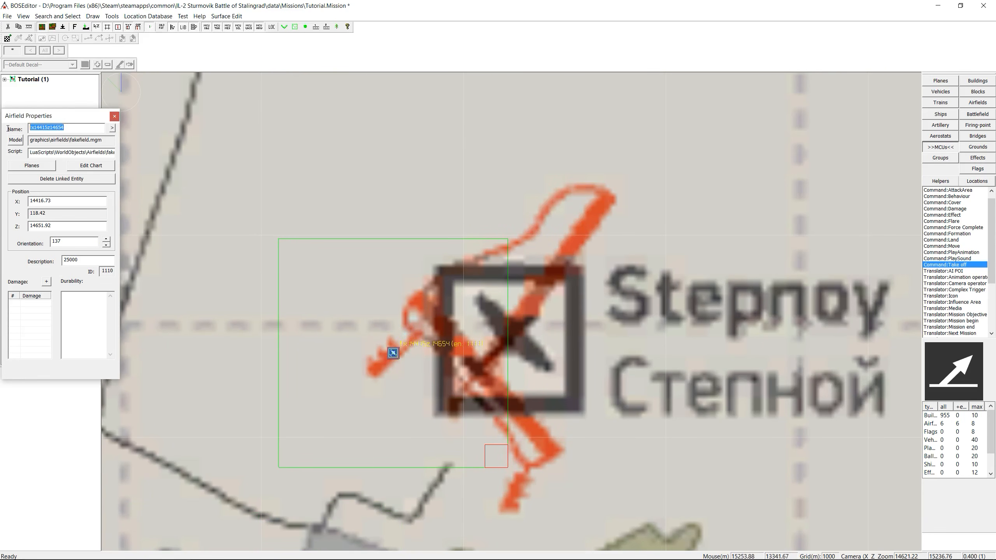
pyautogui.write('Stepnoy')
# Step: Open the Stepnoy airfield's chart and examine its parking and taxi points from first to last
pyautogui.scroll(2, 460, 326)
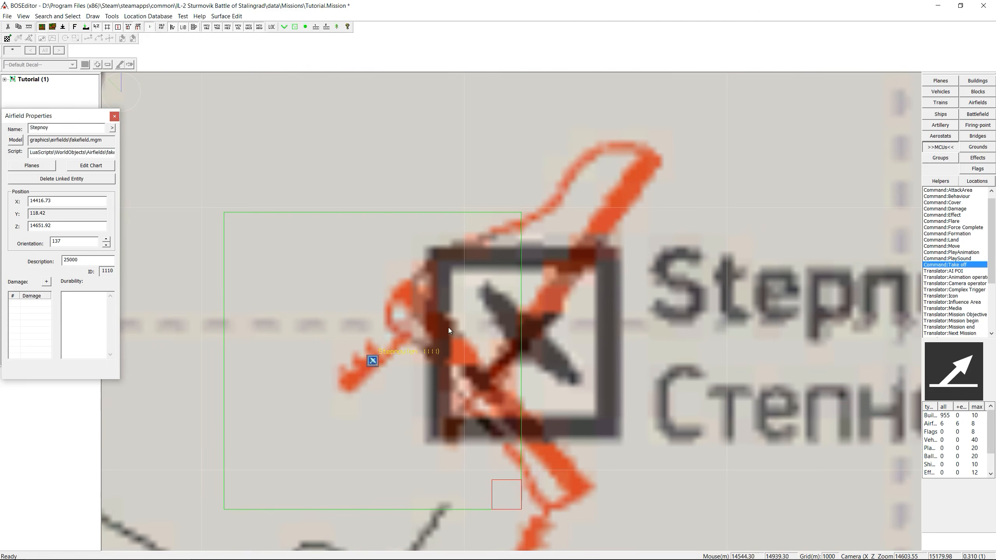
pyautogui.moveTo(70, 140); pyautogui.dragTo(91, 143)
pyautogui.click(92, 166)
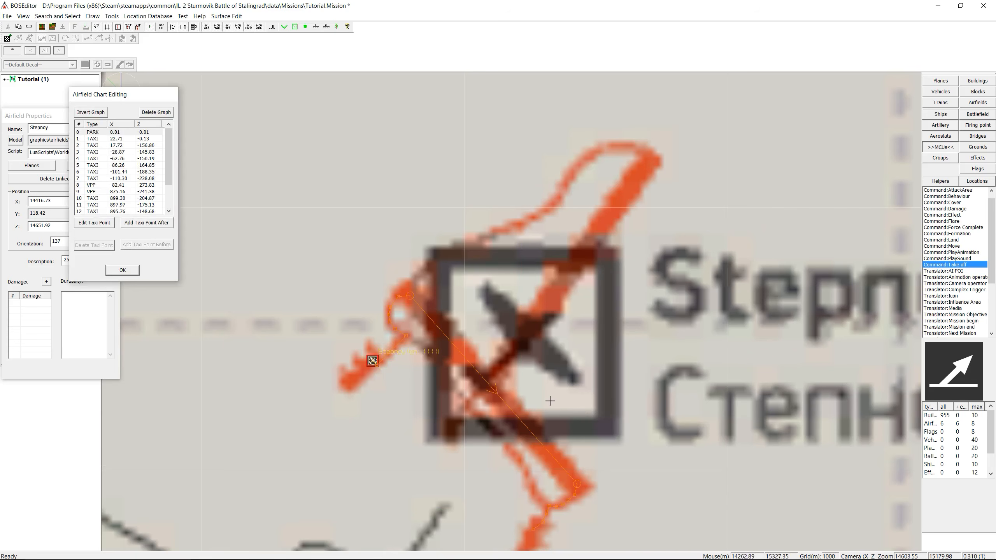
pyautogui.click(91, 132)
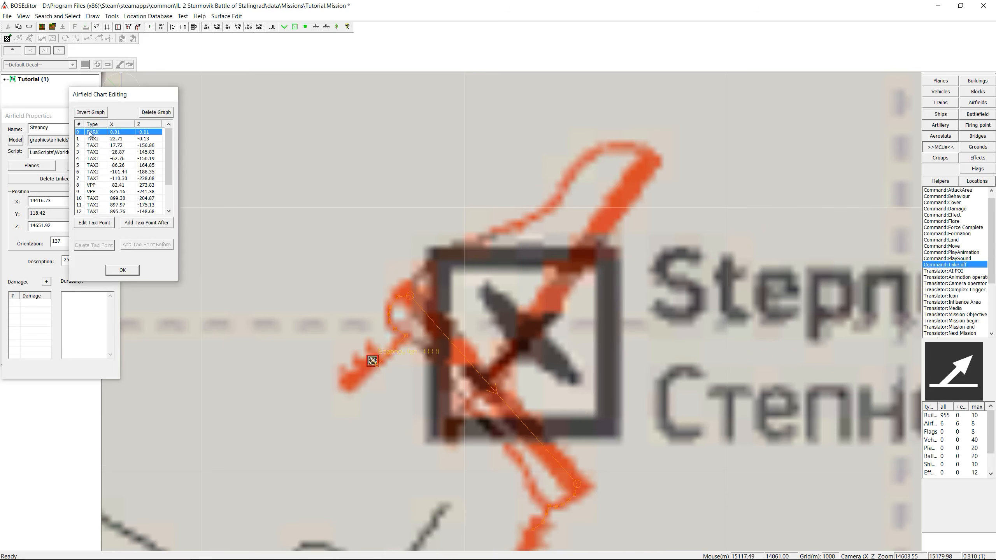
pyautogui.moveTo(169, 157); pyautogui.dragTo(164, 189)
pyautogui.click(92, 211)
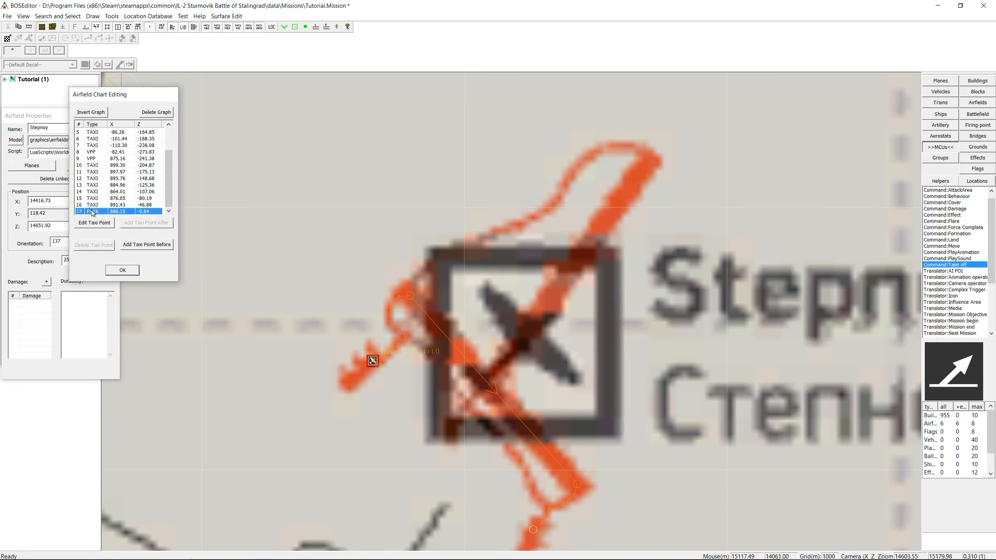
pyautogui.scroll(2, 169, 191)
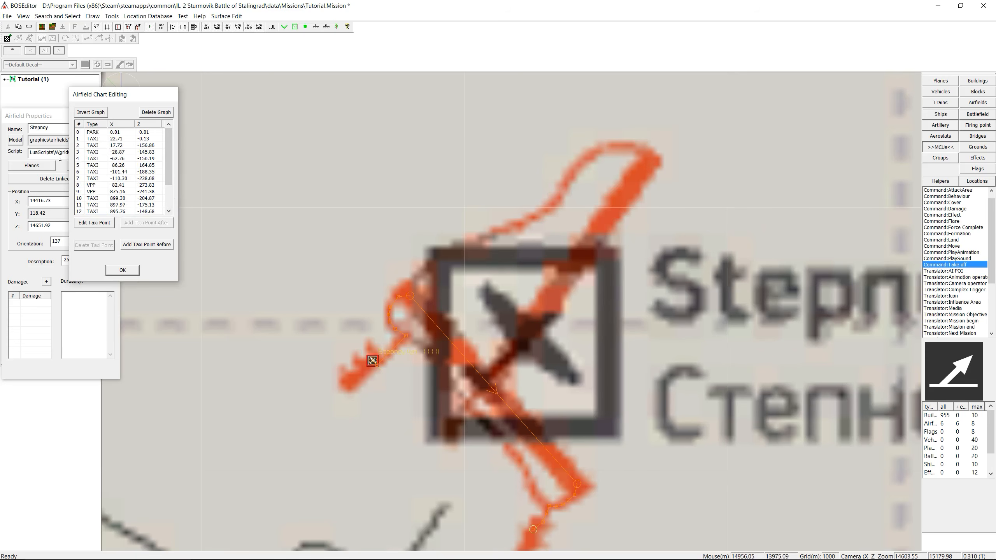
pyautogui.click(93, 139)
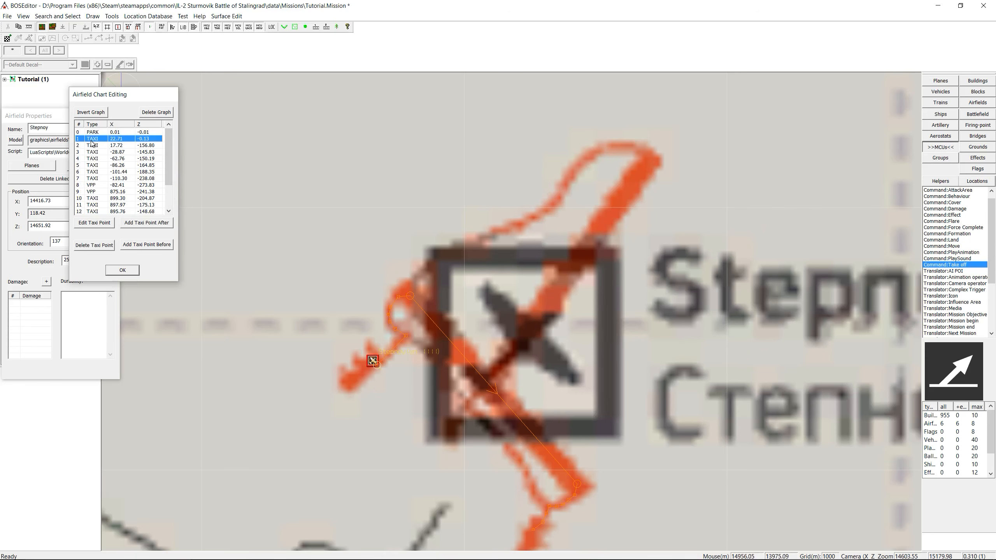
# Step: Move taxi point 2 of the Stepnoy chart slightly, to about X 20.94, Z -153.74, inspect runway point 8, and accept the chart
pyautogui.click(91, 146)
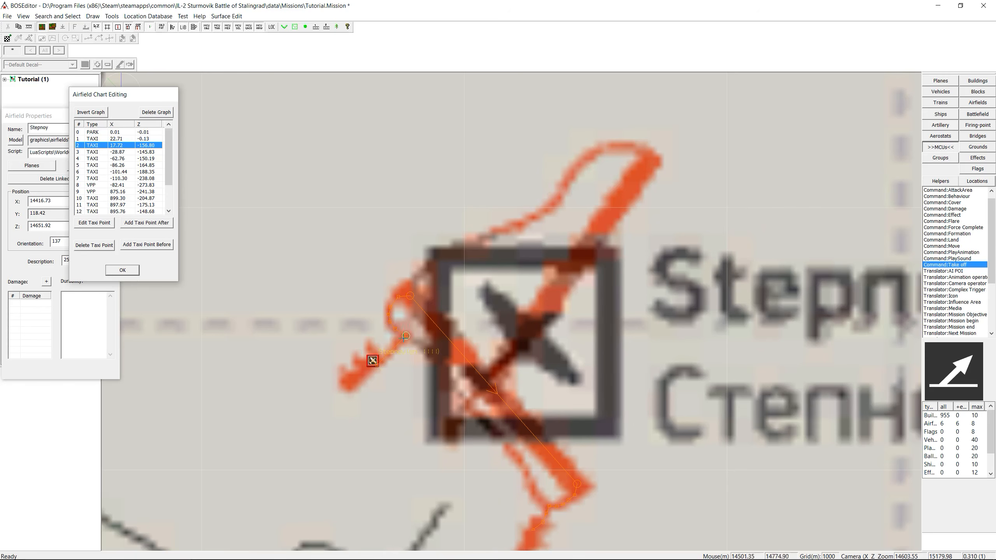
pyautogui.click(404, 334)
pyautogui.moveTo(405, 336); pyautogui.dragTo(406, 337)
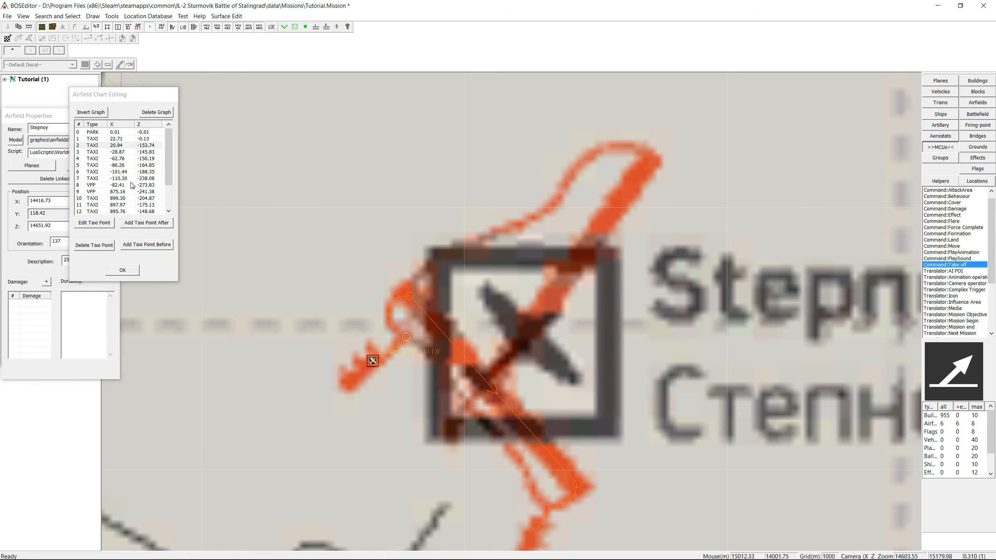
pyautogui.click(90, 185)
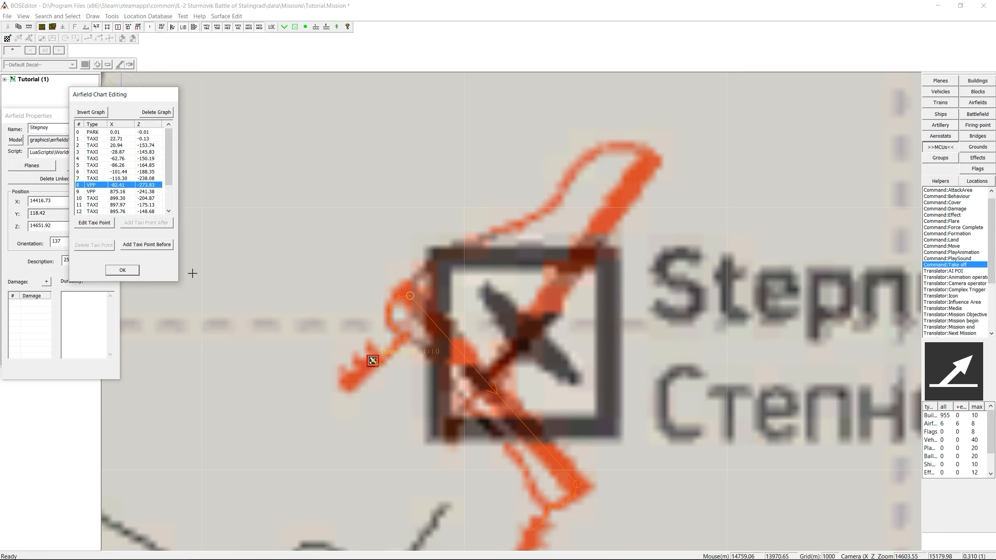
pyautogui.click(117, 271)
# Step: Select the imported airfield object at Lapino and rename it Lapino
pyautogui.scroll(-2, 534, 317)
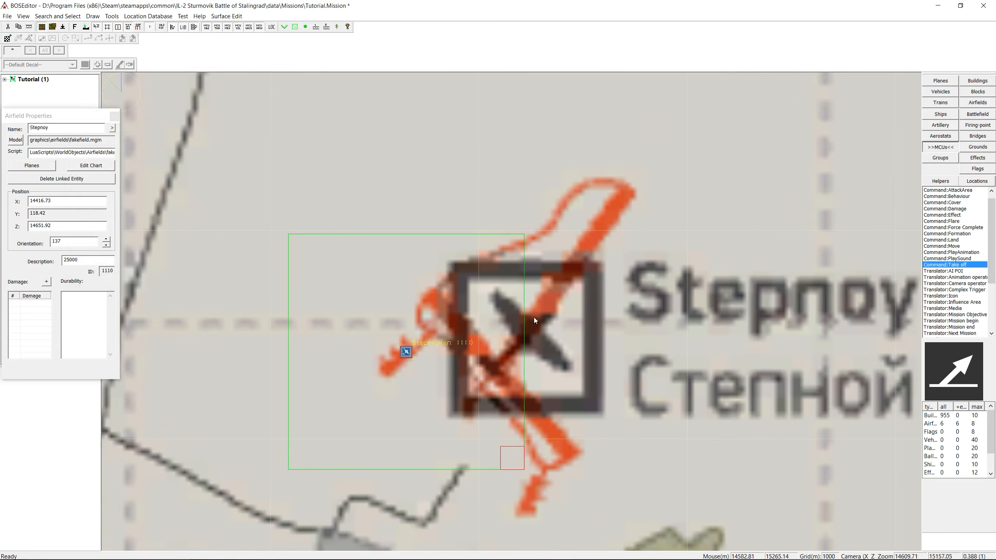
pyautogui.scroll(-10, 534, 317)
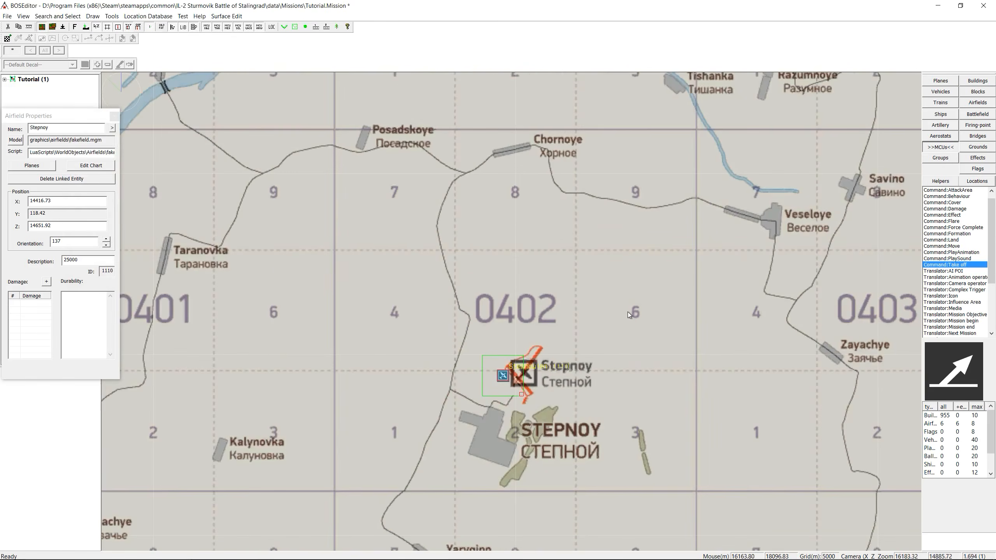
pyautogui.scroll(-2, 627, 313)
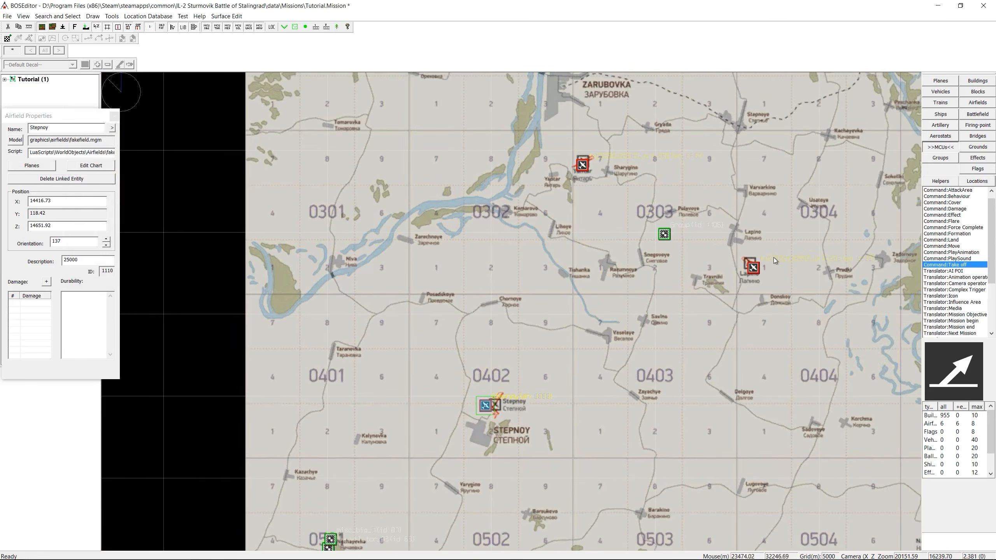
pyautogui.scroll(5, 770, 252)
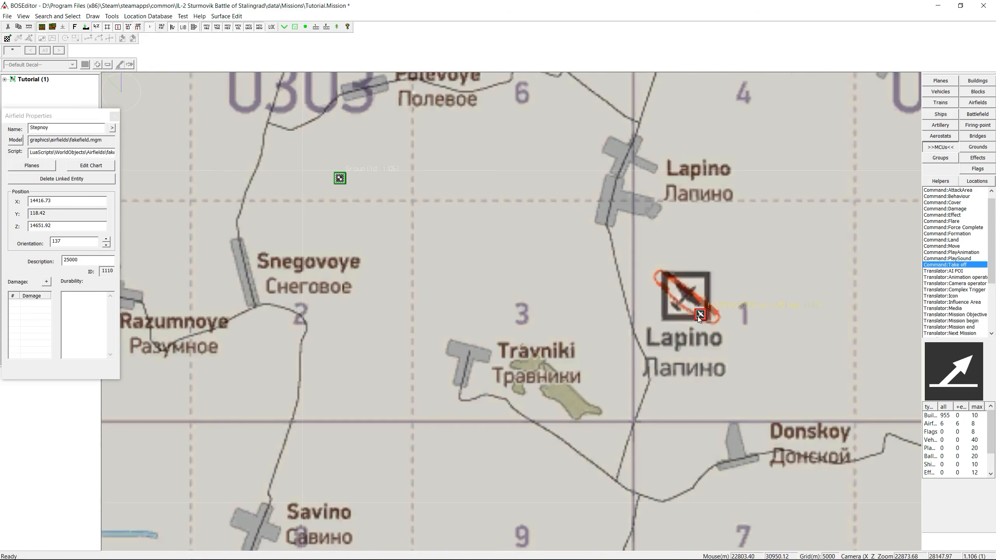
pyautogui.click(698, 316)
pyautogui.moveTo(84, 128); pyautogui.dragTo(2, 130)
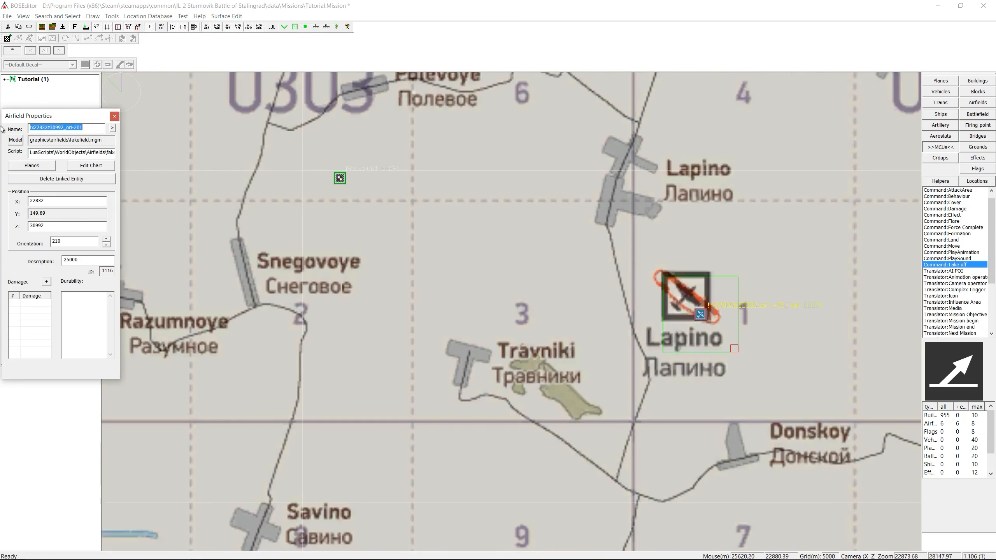
pyautogui.write('L')
# Step: Open the Lapino airfield's chart, view its taxi path around the runway, and close the chart
pyautogui.scroll(5, 706, 295)
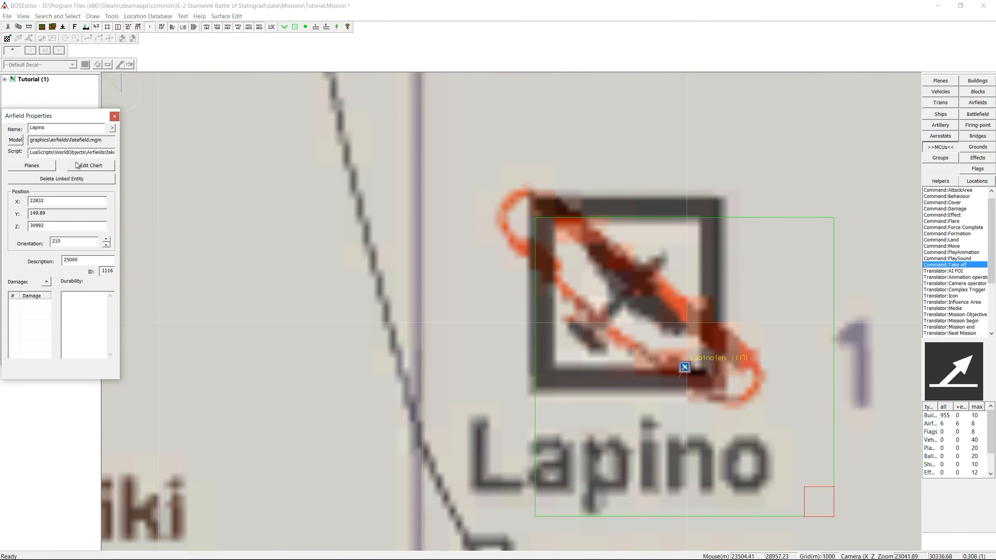
pyautogui.click(76, 166)
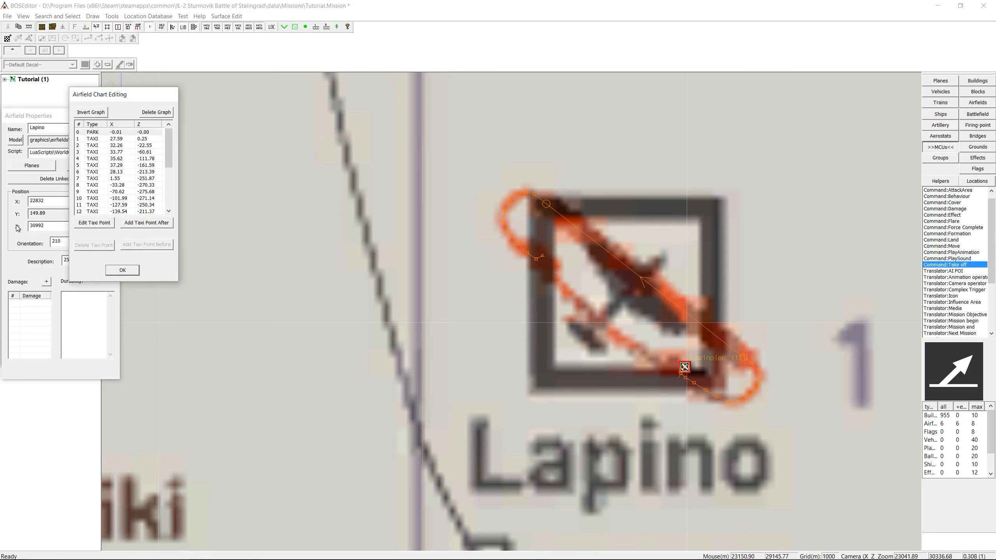
pyautogui.click(133, 271)
# Step: Return to the Stepnoy airfield on the map and examine its parking area up close
pyautogui.scroll(-5, 229, 289)
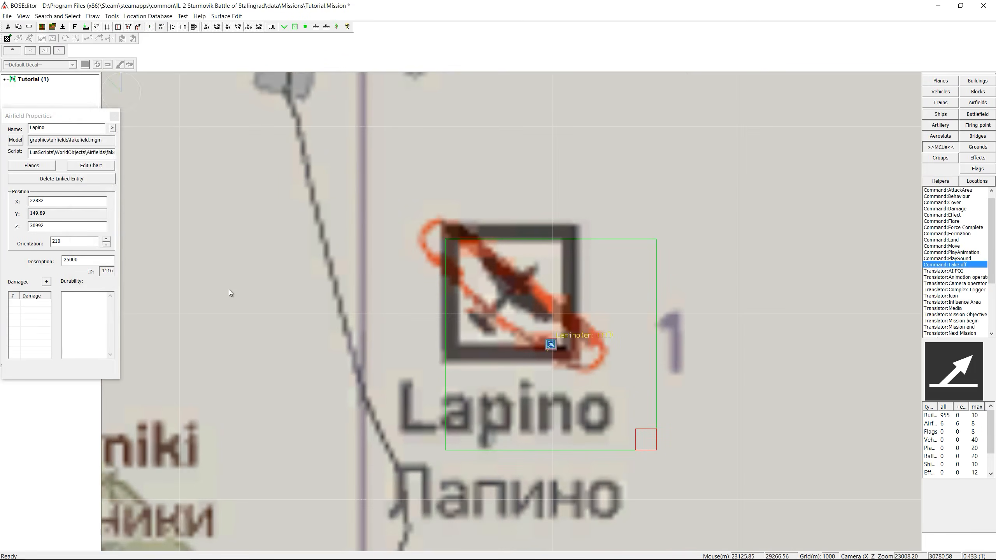
pyautogui.scroll(-2, 229, 291)
pyautogui.moveTo(229, 291); pyautogui.dragTo(344, 221, button='middle')
pyautogui.scroll(-6, 327, 279)
pyautogui.moveTo(236, 321); pyautogui.dragTo(411, 245, button='middle')
pyautogui.scroll(-4, 373, 273)
pyautogui.moveTo(222, 347); pyautogui.dragTo(403, 294, button='middle')
pyautogui.scroll(9, 326, 319)
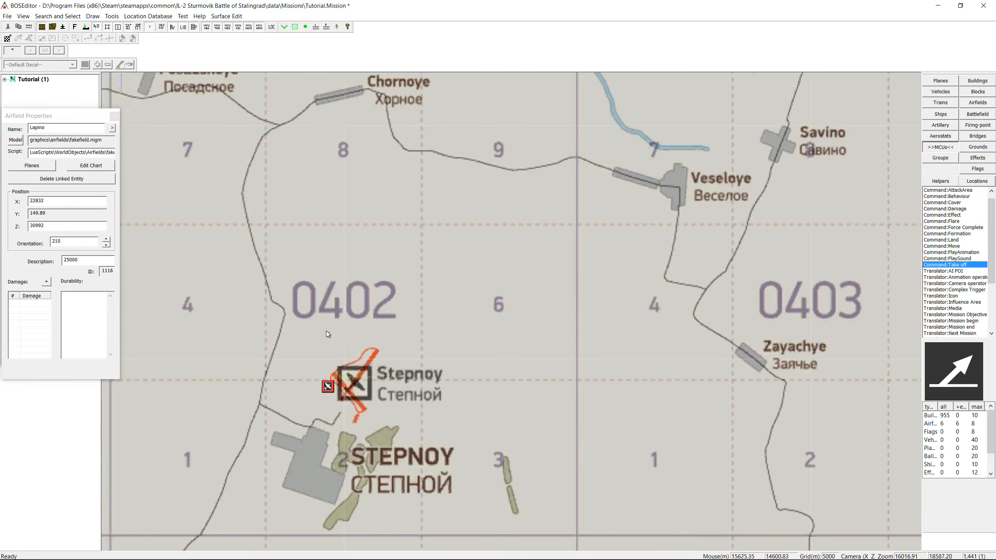
pyautogui.moveTo(301, 363); pyautogui.dragTo(403, 247, button='middle')
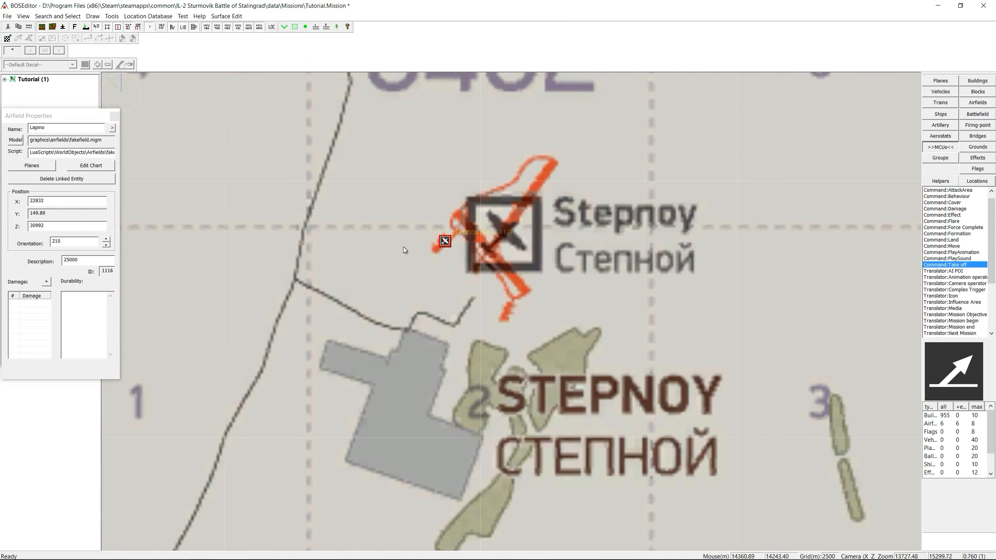
pyautogui.scroll(5, 440, 237)
pyautogui.scroll(4, 444, 243)
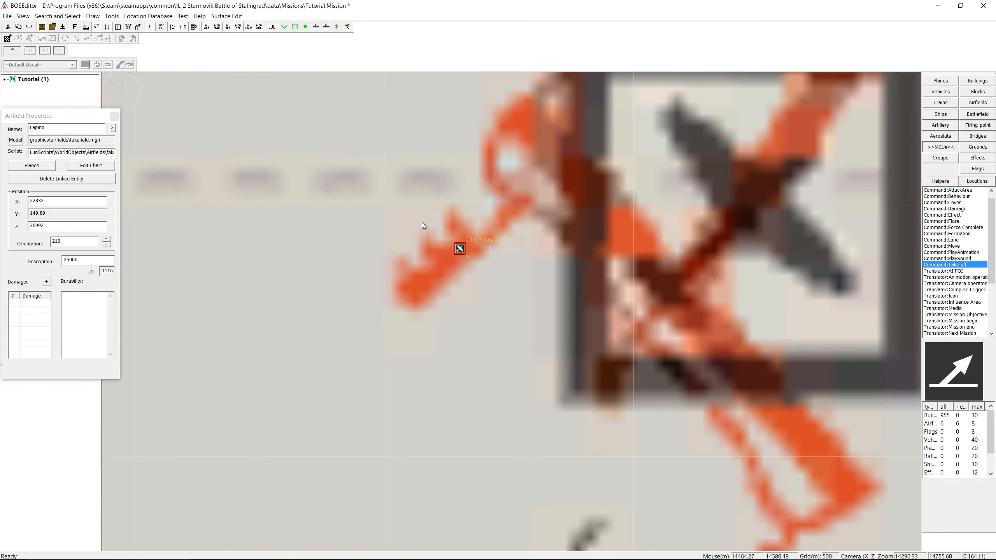
pyautogui.moveTo(422, 223); pyautogui.dragTo(408, 255, button='middle')
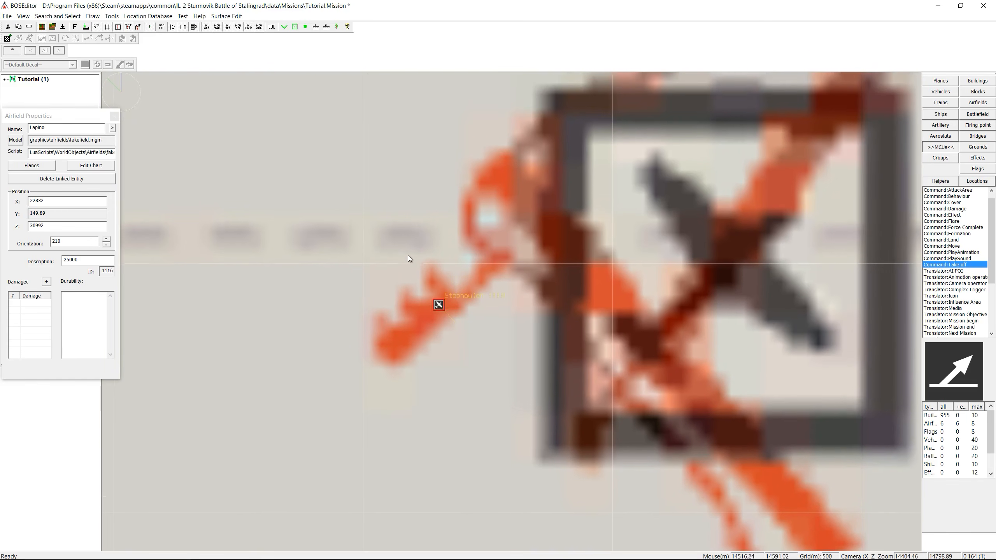
# Step: Switch from the paper map to the textured terrain in top-down view, and bring Stepnoy's three aircraft revetments into view
pyautogui.click(41, 27)
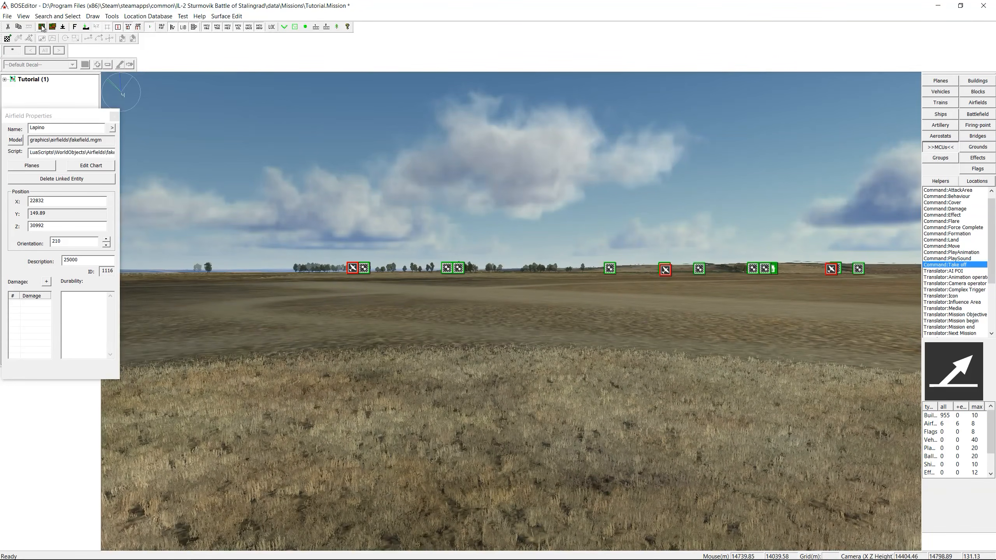
pyautogui.moveTo(342, 162); pyautogui.dragTo(376, 188, button='middle')
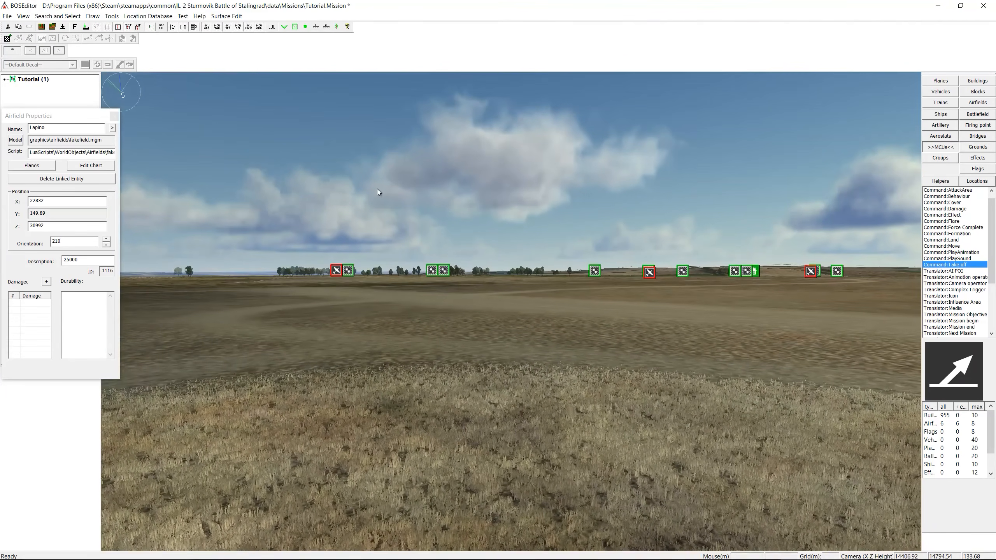
pyautogui.click(63, 28)
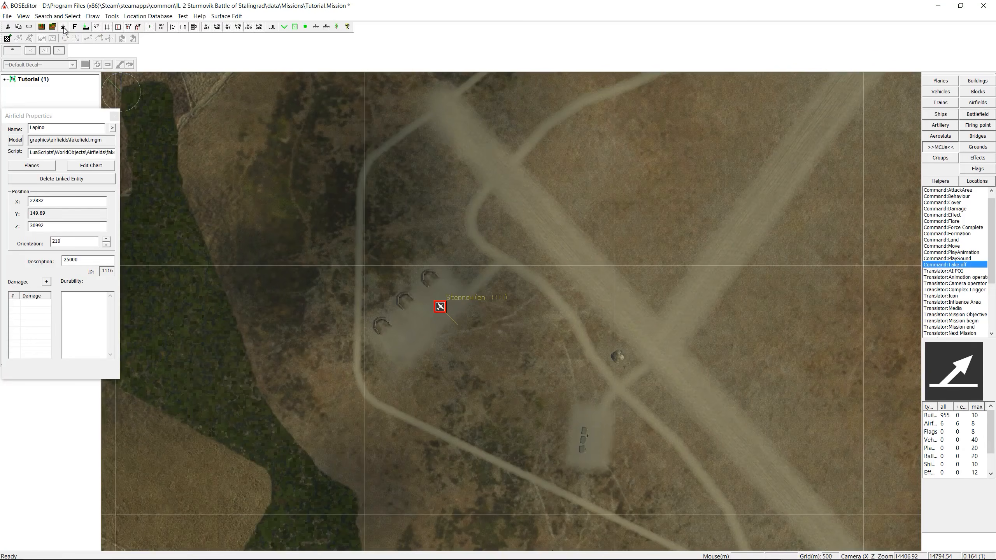
pyautogui.scroll(5, 479, 272)
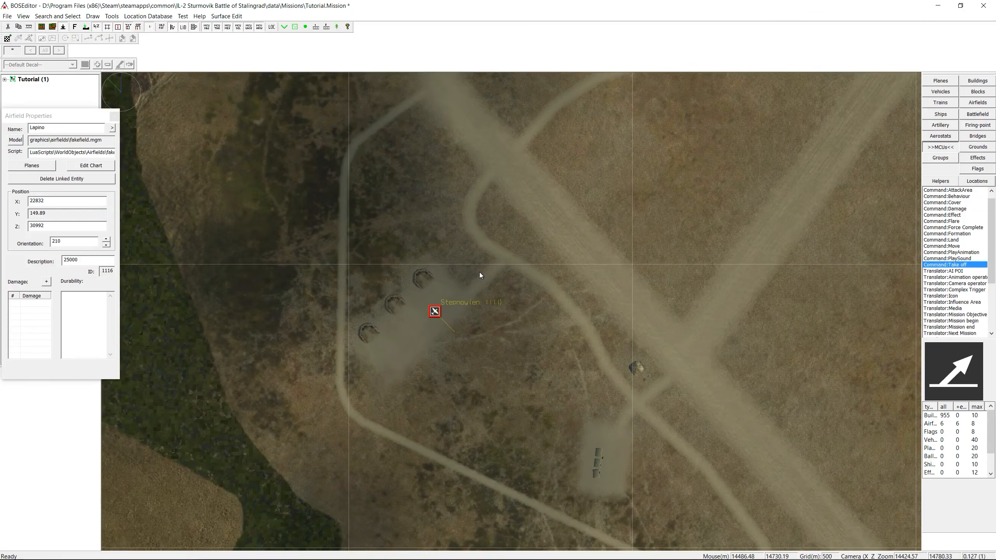
pyautogui.scroll(5, 477, 304)
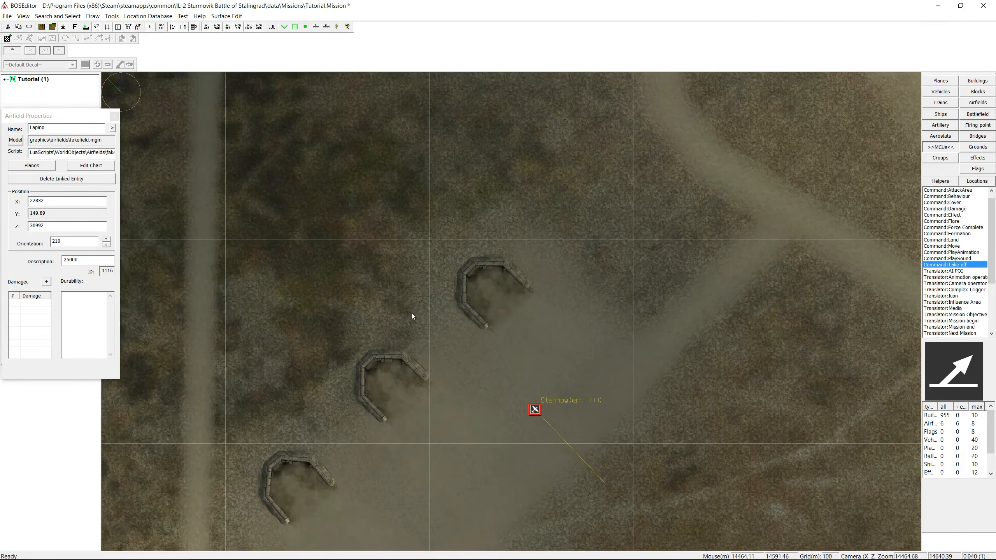
pyautogui.moveTo(412, 313); pyautogui.dragTo(432, 265, button='middle')
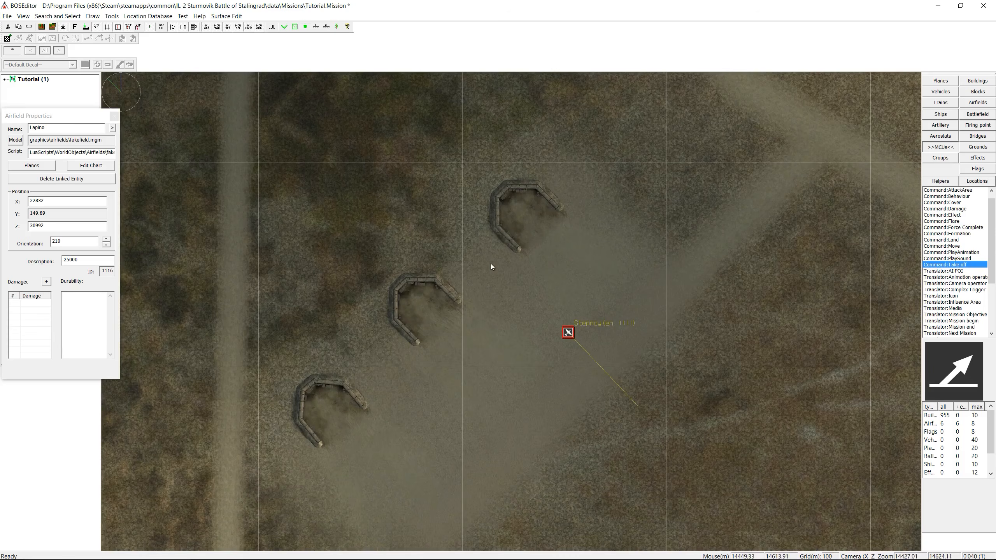
# Step: Place a bf109f4 plane in Stepnoy's southwesternmost revetment and rotate it to an AY orientation of 140 so it faces the opening
pyautogui.click(939, 82)
pyautogui.click(930, 190)
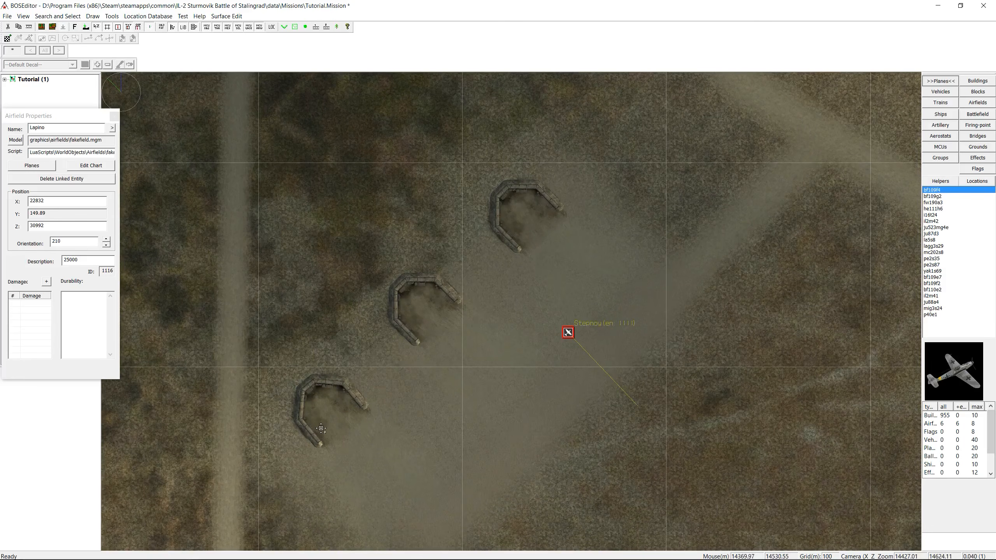
pyautogui.click(330, 414)
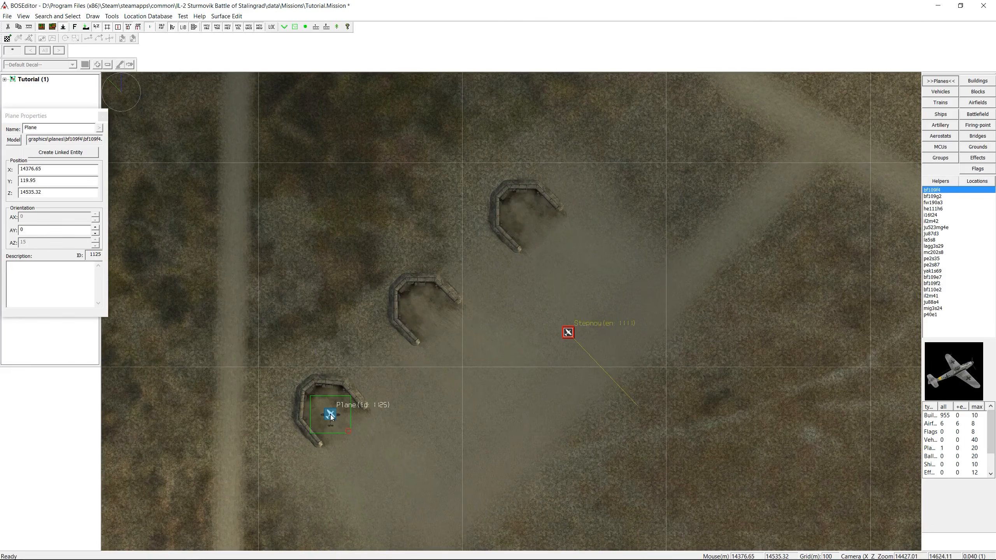
pyautogui.scroll(3, 330, 416)
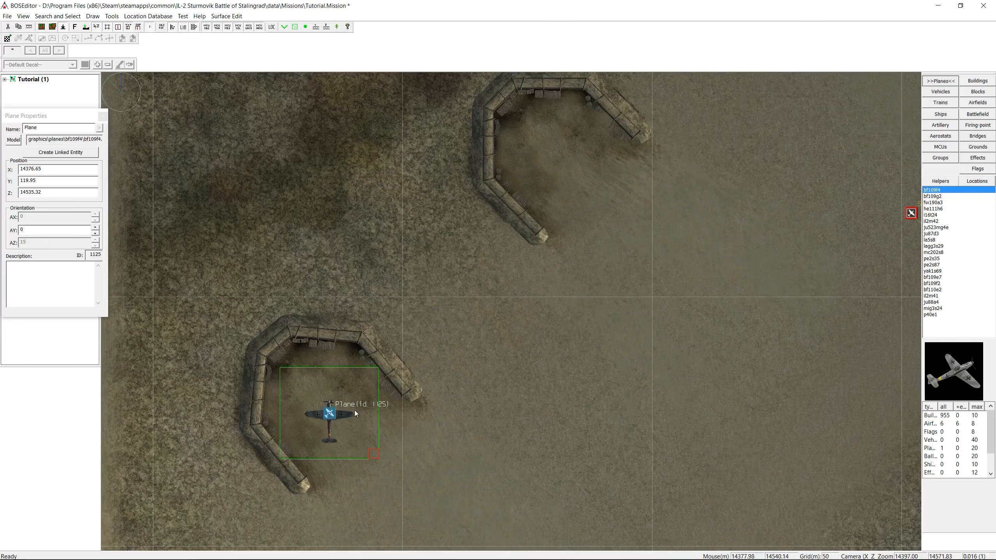
pyautogui.moveTo(374, 455); pyautogui.dragTo(248, 416)
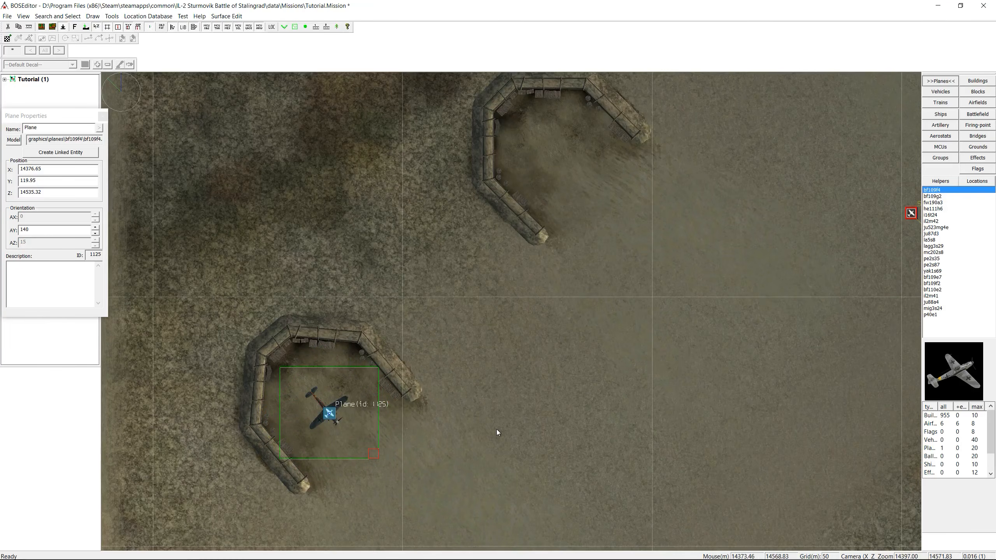
# Step: Name the placed plane Raven 1 and create its linked entity
pyautogui.click(3, 135)
pyautogui.write('Raven 1')
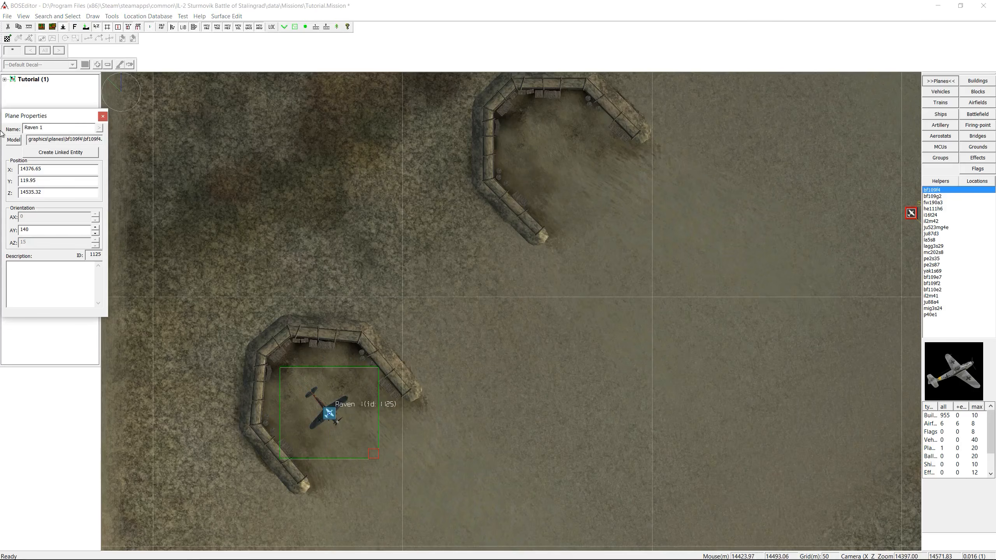
pyautogui.click(55, 155)
# Step: In Raven 1's advanced properties, set AI to Player, country to Germany, and callsign to Raven number 1
pyautogui.rightClick(329, 411)
pyautogui.click(370, 232)
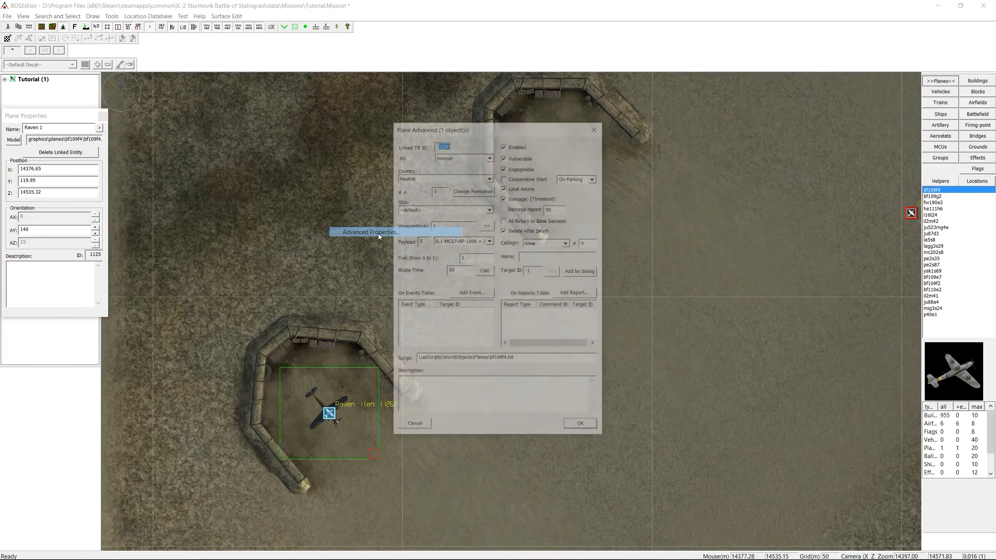
pyautogui.click(457, 157)
pyautogui.click(449, 183)
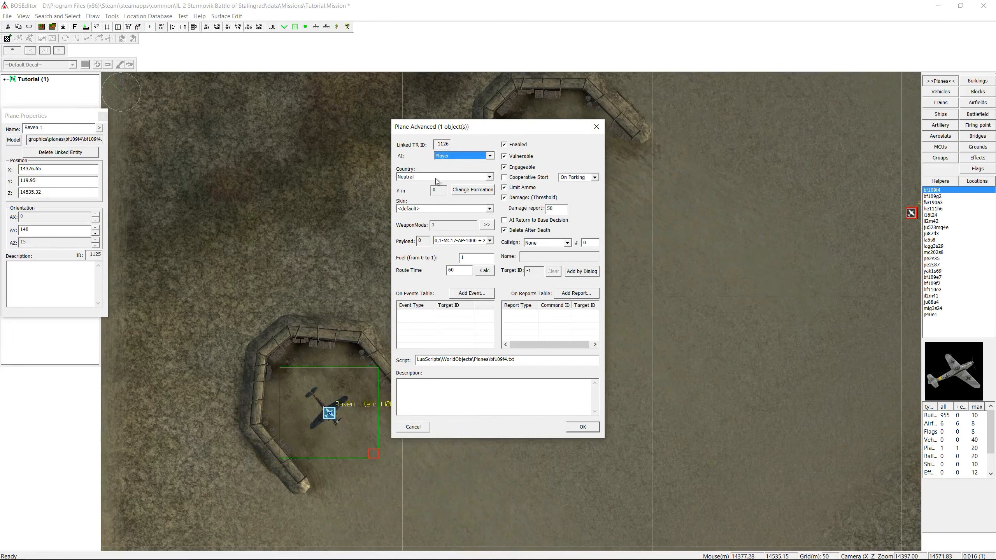
pyautogui.click(421, 180)
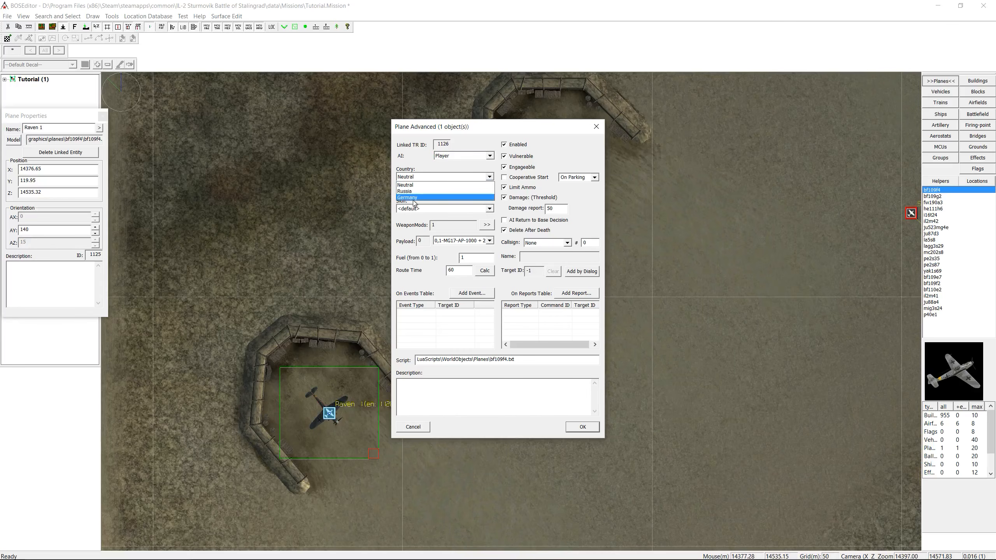
pyautogui.click(408, 199)
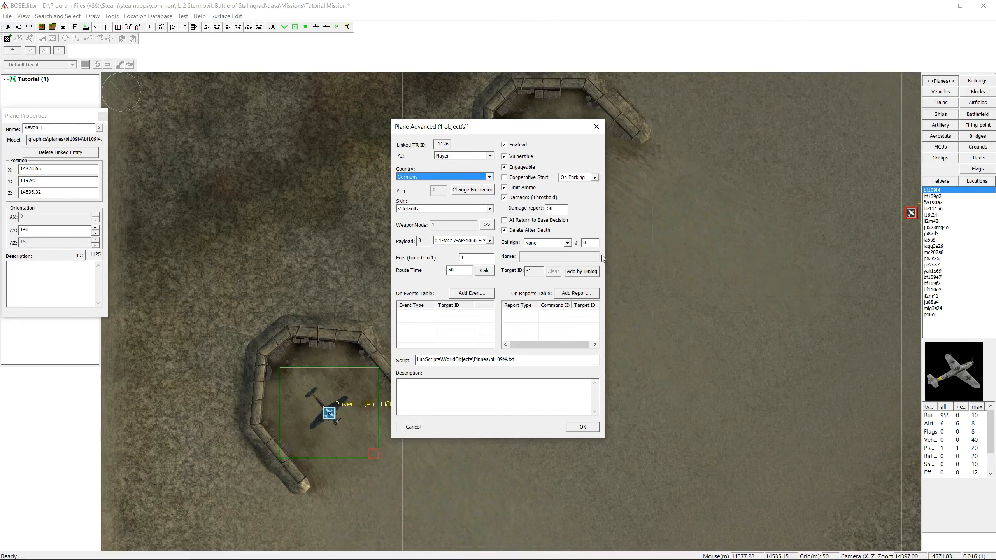
pyautogui.click(567, 243)
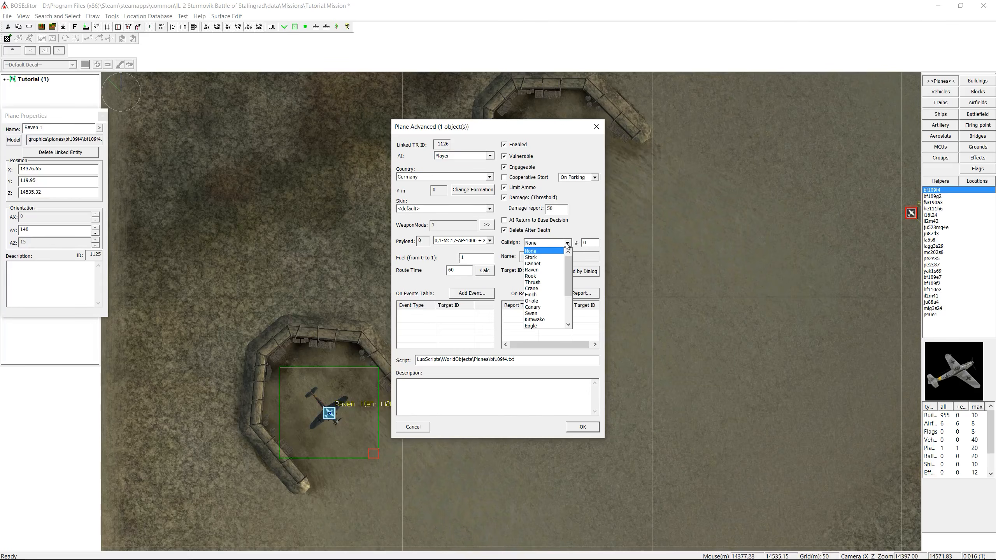
pyautogui.click(540, 271)
pyautogui.press('Tab')
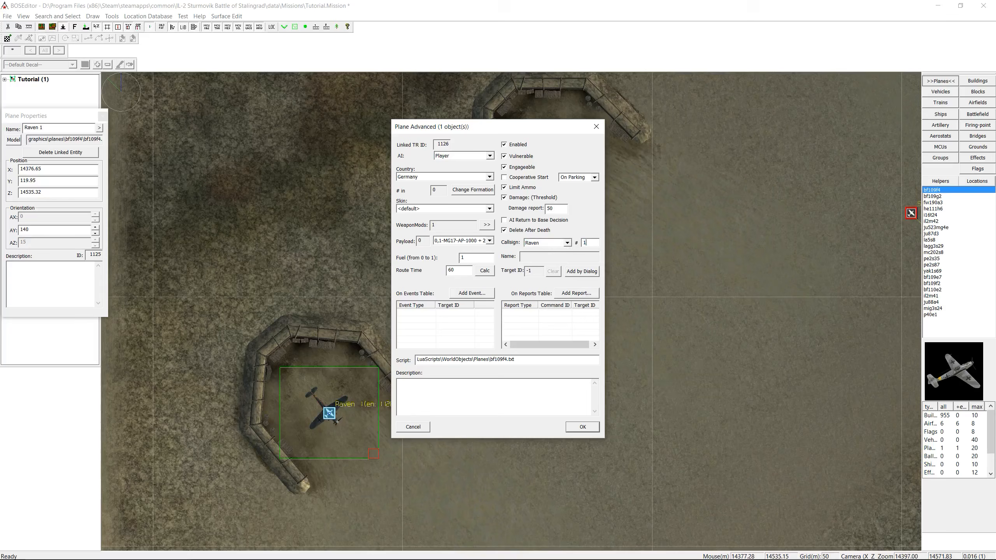
pyautogui.click(581, 428)
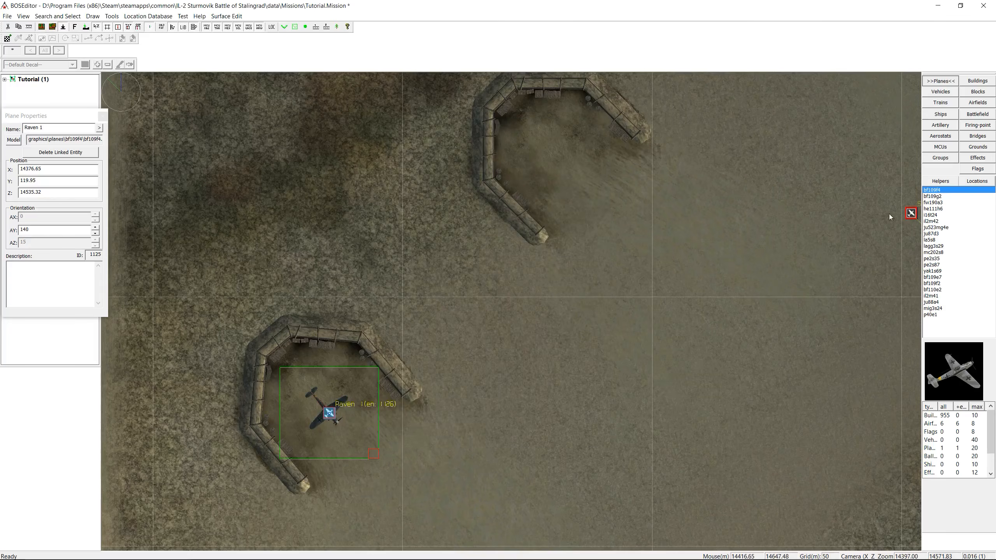
# Step: Place a second bf109f4 in Stepnoy's middle revetment and rotate it to an AY orientation of 141
pyautogui.click(932, 190)
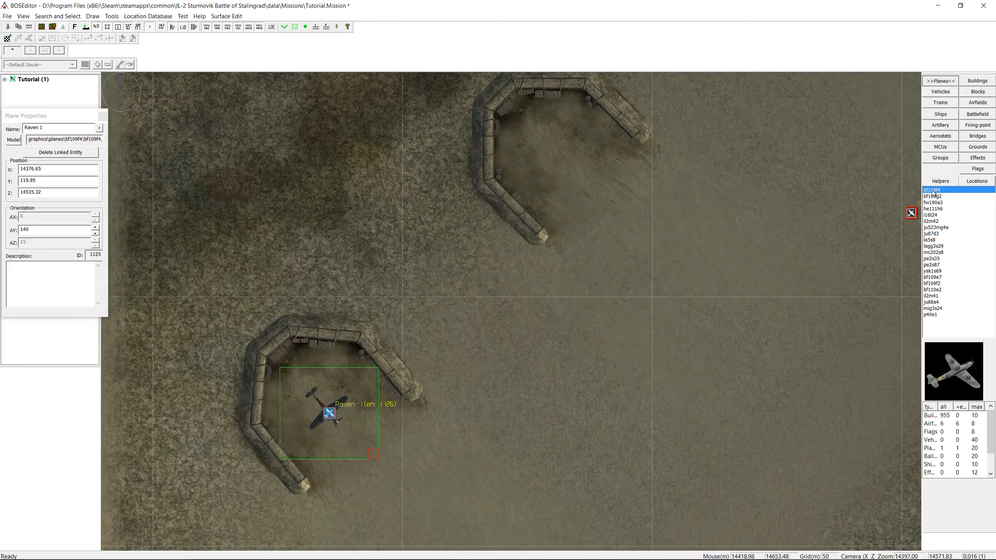
pyautogui.click(562, 155)
pyautogui.moveTo(612, 203); pyautogui.dragTo(478, 154)
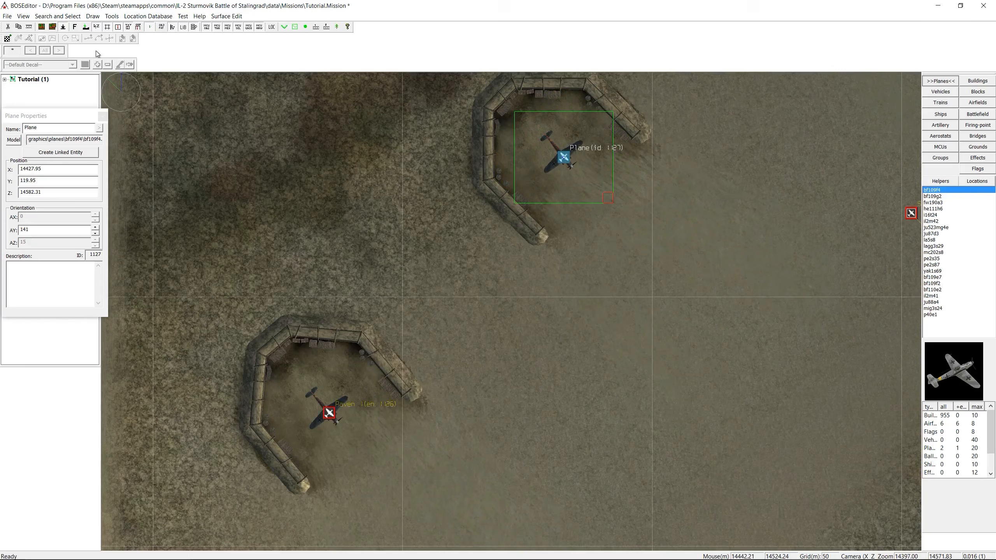
# Step: Name the second plane Raven 2 and create its linked entity
pyautogui.click(17, 127)
pyautogui.write('Raven 2')
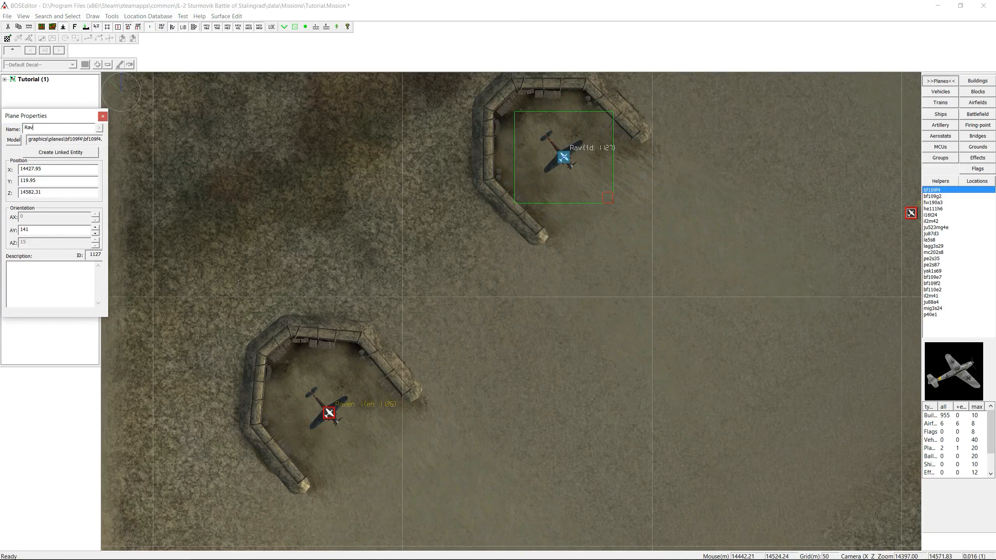
pyautogui.click(51, 155)
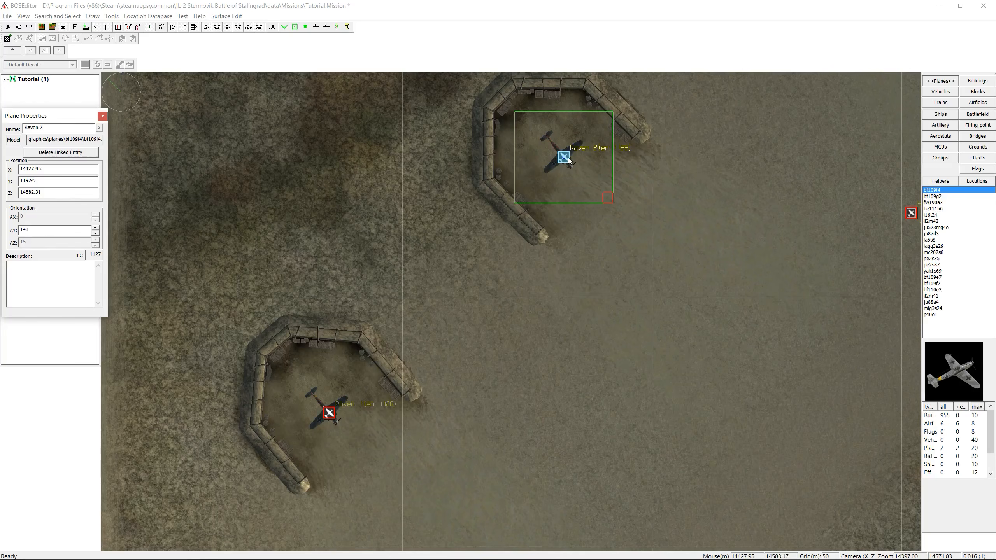
# Step: In Raven 2's advanced properties, set country to Germany and callsign to Raven number 2
pyautogui.doubleClick(564, 158)
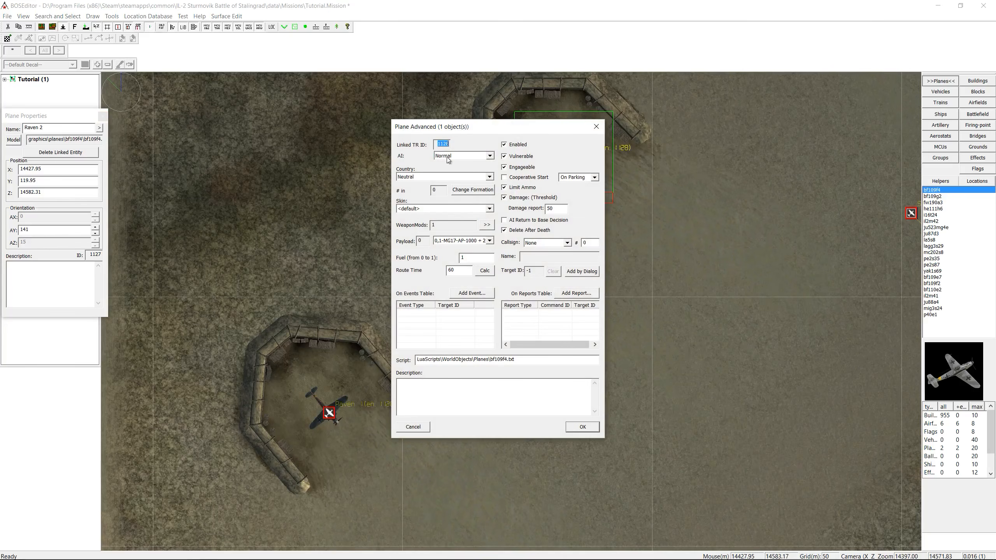
pyautogui.click(437, 177)
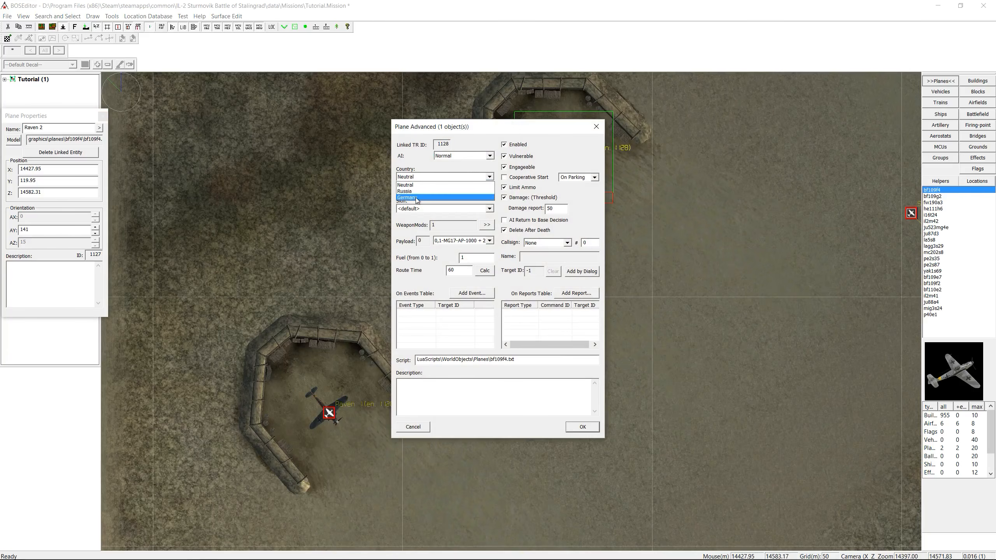
pyautogui.click(417, 198)
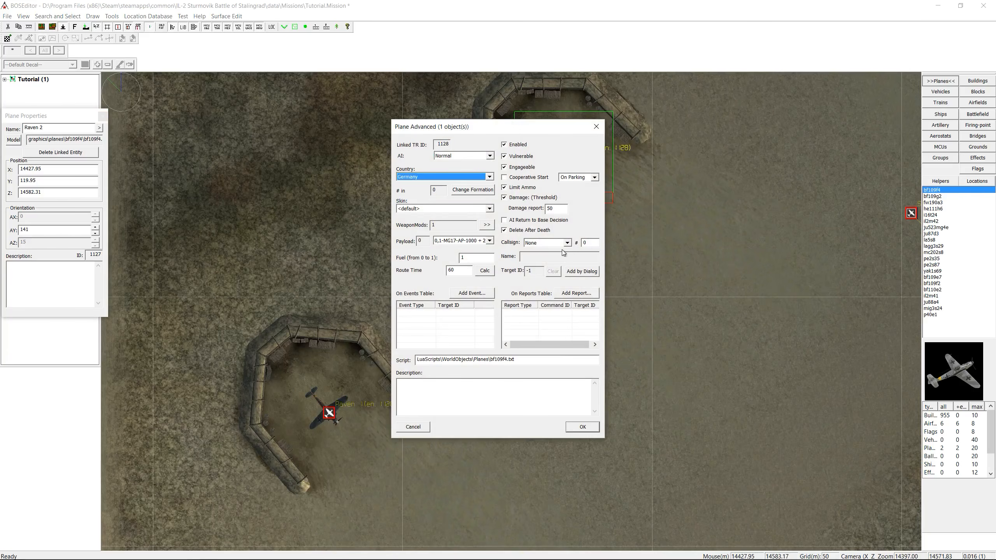
pyautogui.click(554, 243)
pyautogui.click(546, 271)
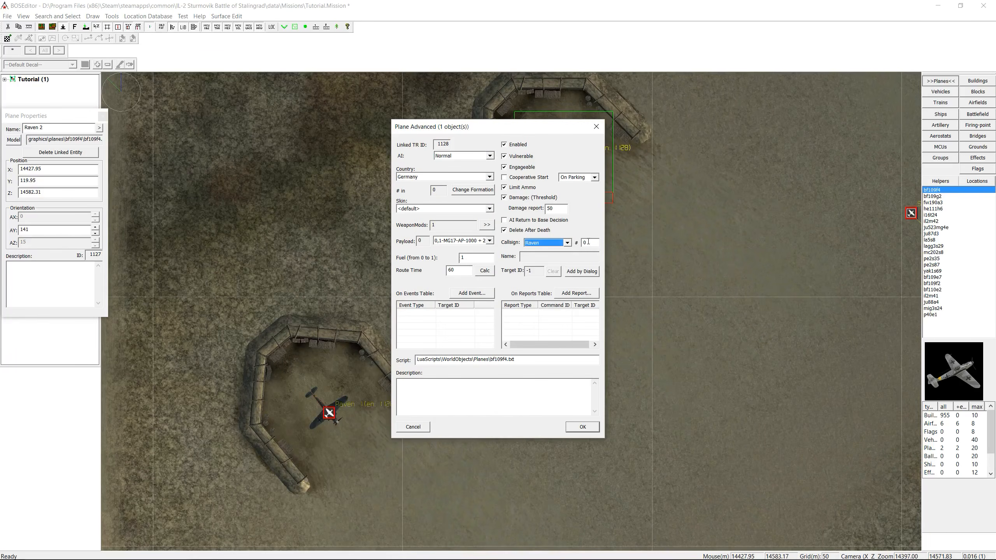
pyautogui.doubleClick(586, 243)
pyautogui.write('2')
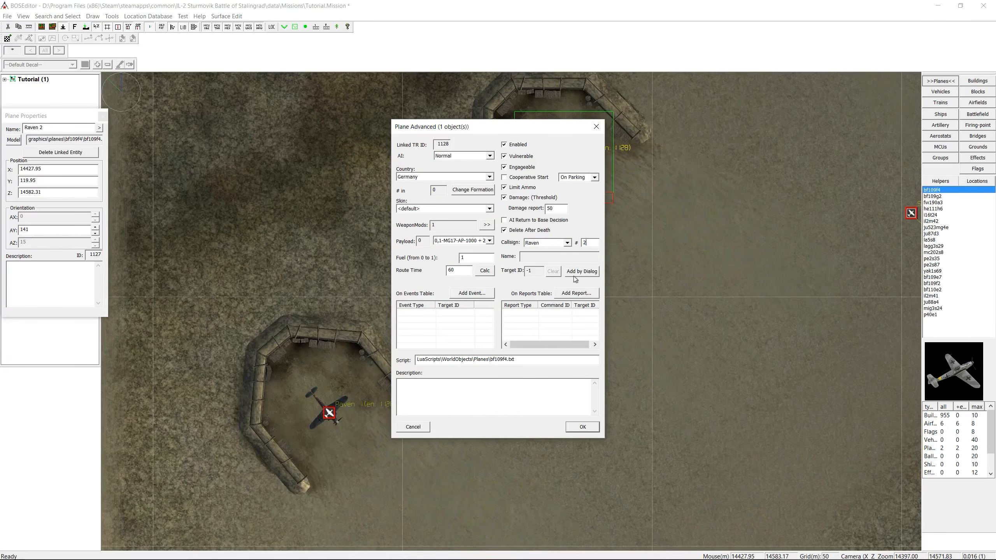
pyautogui.click(582, 427)
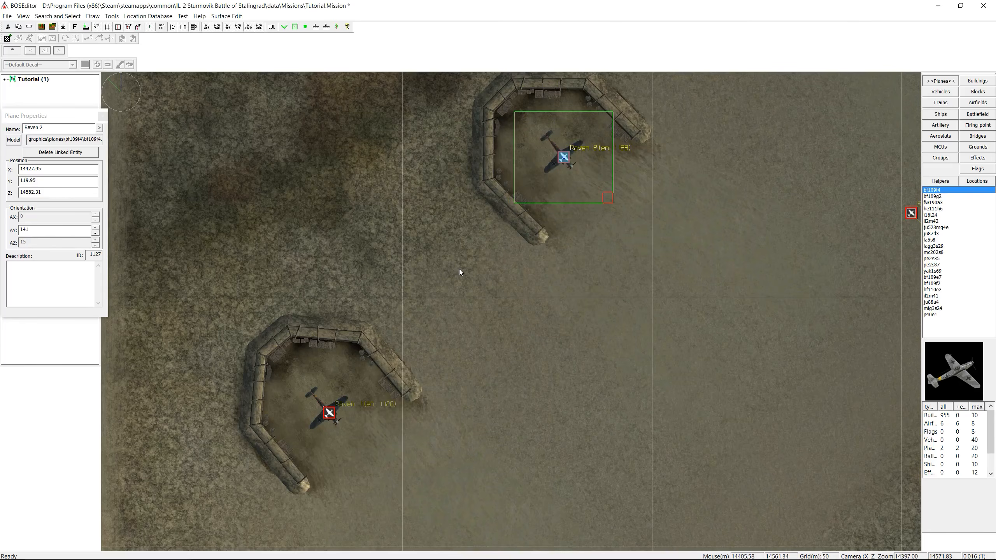
# Step: Add a target link from Raven 2 to Raven 1
pyautogui.rightClick(563, 160)
pyautogui.moveTo(604, 185)
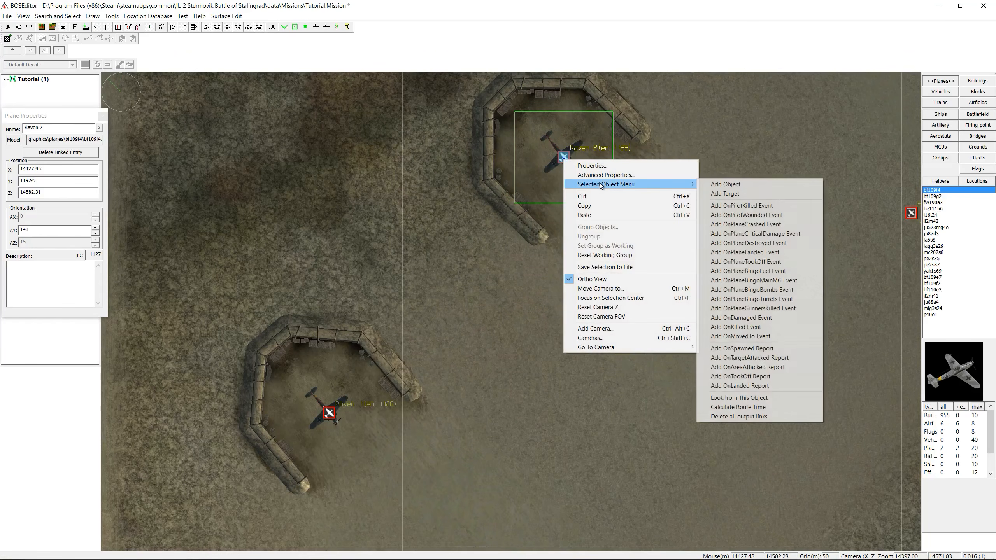
pyautogui.click(725, 194)
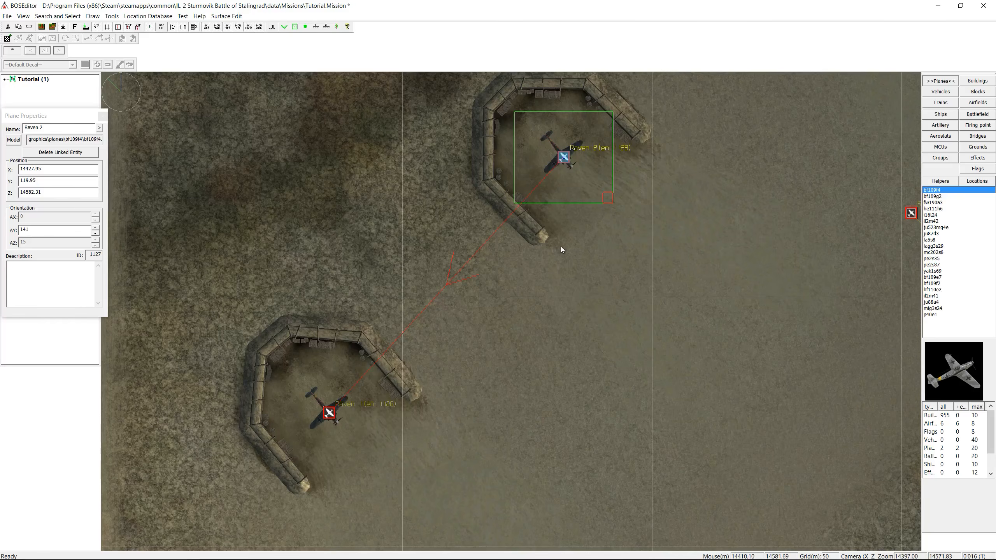
# Step: Switch the terrain display to the drawn map and frame the area between Stepnoy and Lapino
pyautogui.scroll(-4, 560, 249)
pyautogui.scroll(-5, 561, 247)
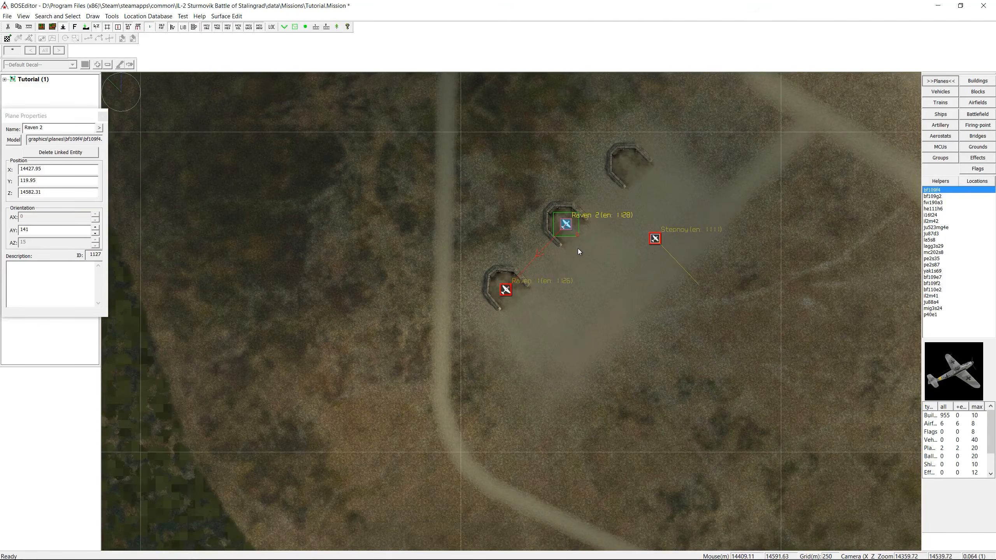
pyautogui.moveTo(597, 247); pyautogui.dragTo(514, 278, button='middle')
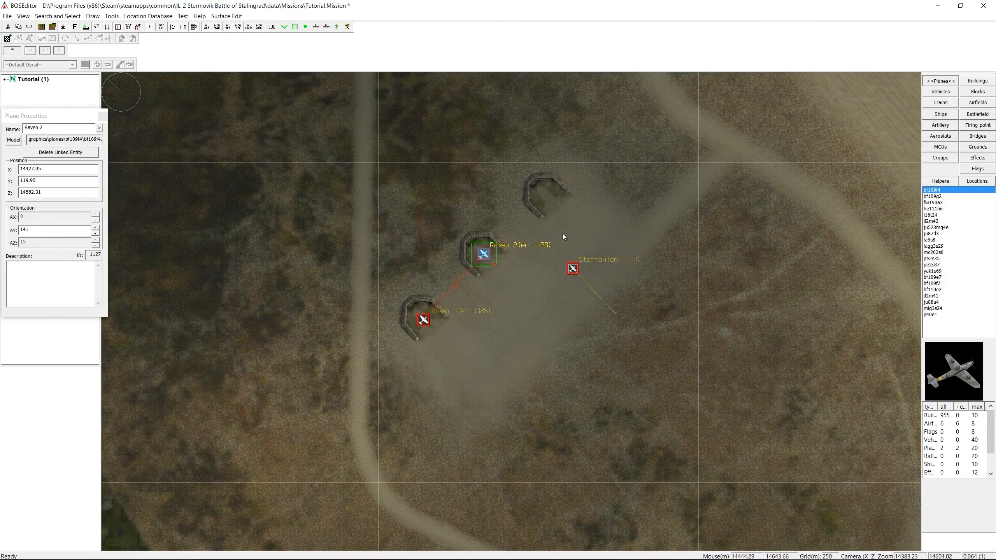
pyautogui.click(42, 27)
pyautogui.scroll(10, 408, 311)
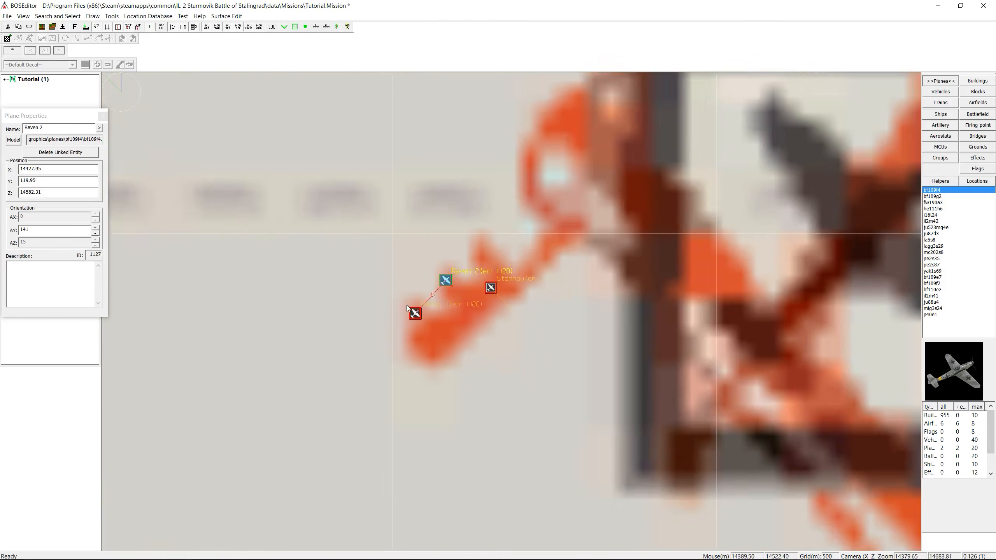
pyautogui.scroll(-2, 414, 308)
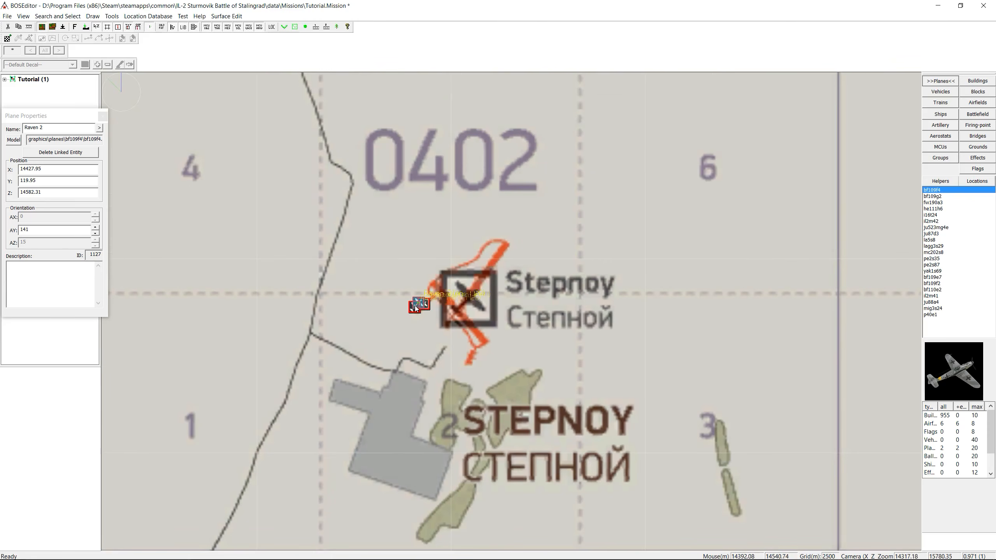
pyautogui.scroll(-1, 502, 275)
pyautogui.moveTo(507, 271); pyautogui.dragTo(688, 243, button='middle')
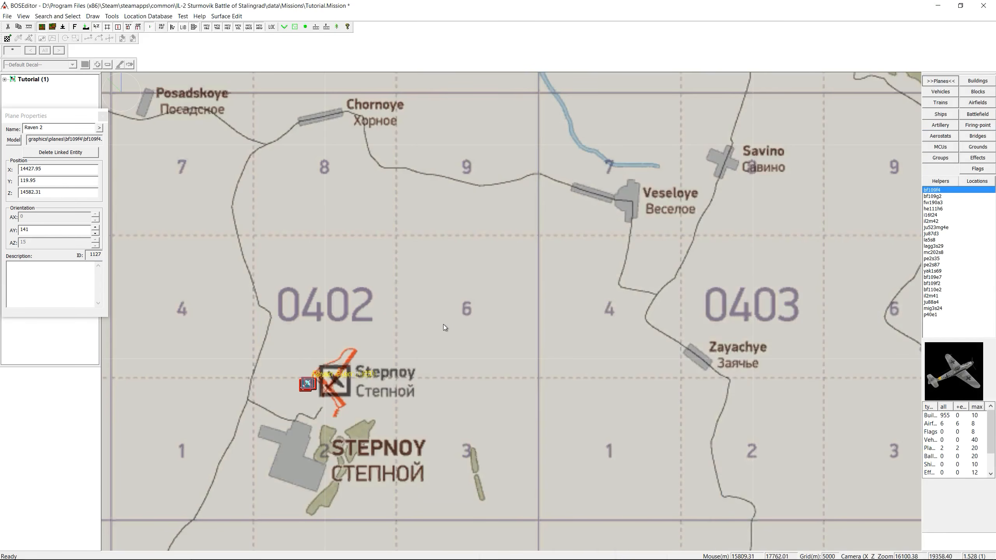
pyautogui.scroll(-1, 406, 331)
pyautogui.scroll(-1, 409, 331)
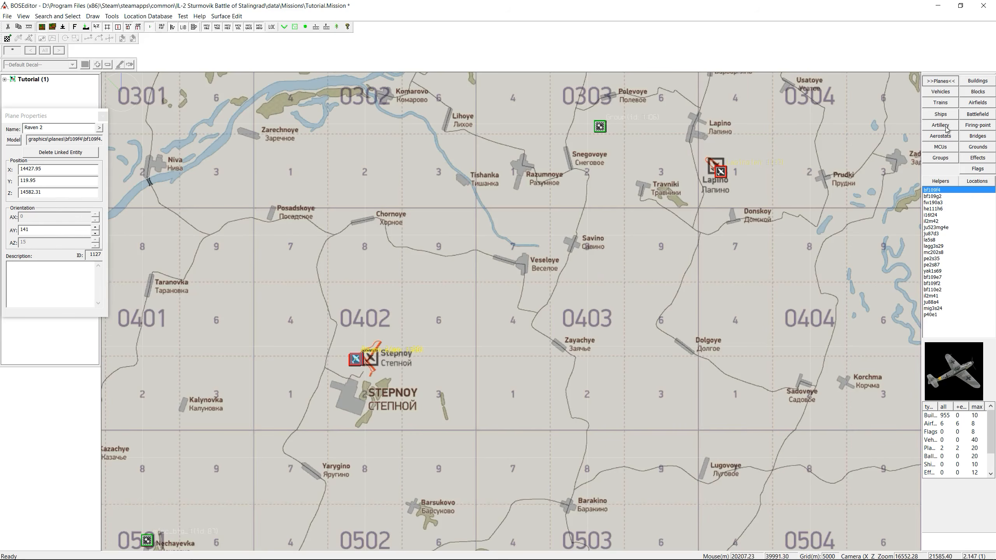
# Step: Place a Command:Take off MCU at Stepnoy airfield, just northeast of the parked Raven planes
pyautogui.click(939, 147)
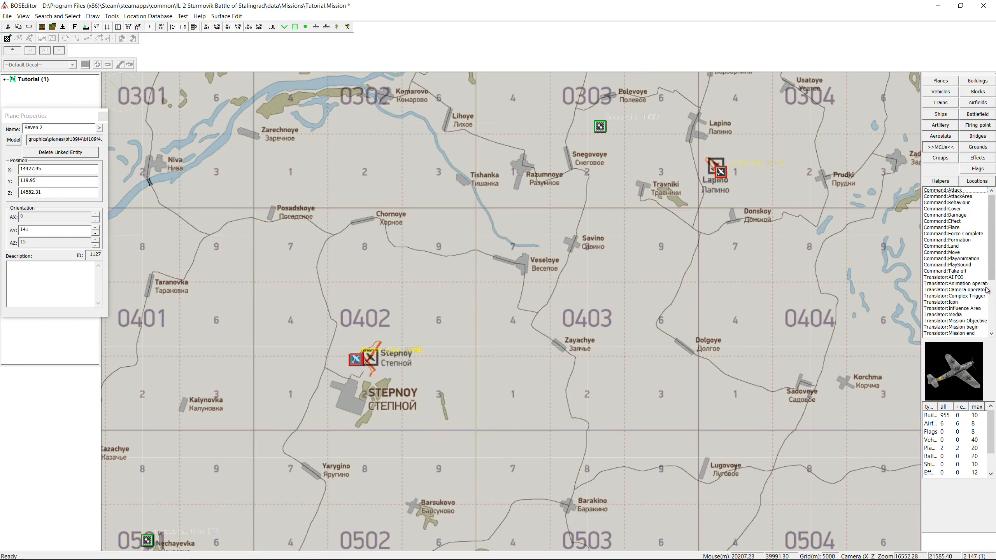
pyautogui.moveTo(989, 277); pyautogui.dragTo(990, 327)
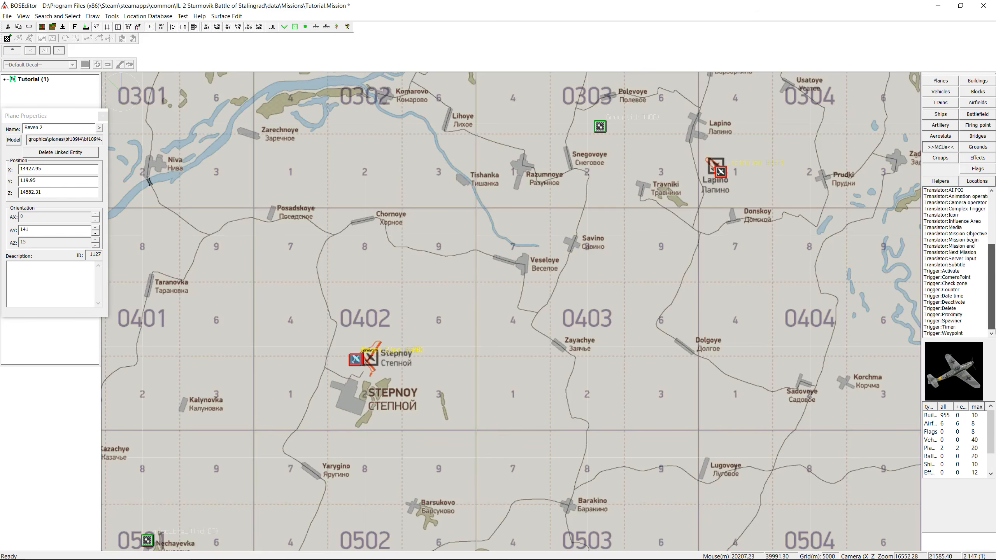
pyautogui.click(933, 334)
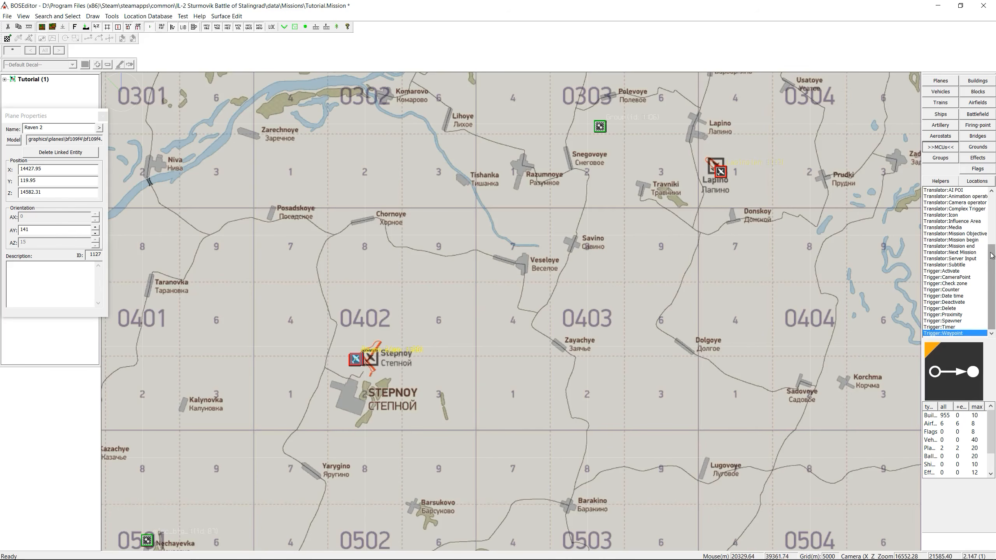
pyautogui.moveTo(992, 253); pyautogui.dragTo(994, 204)
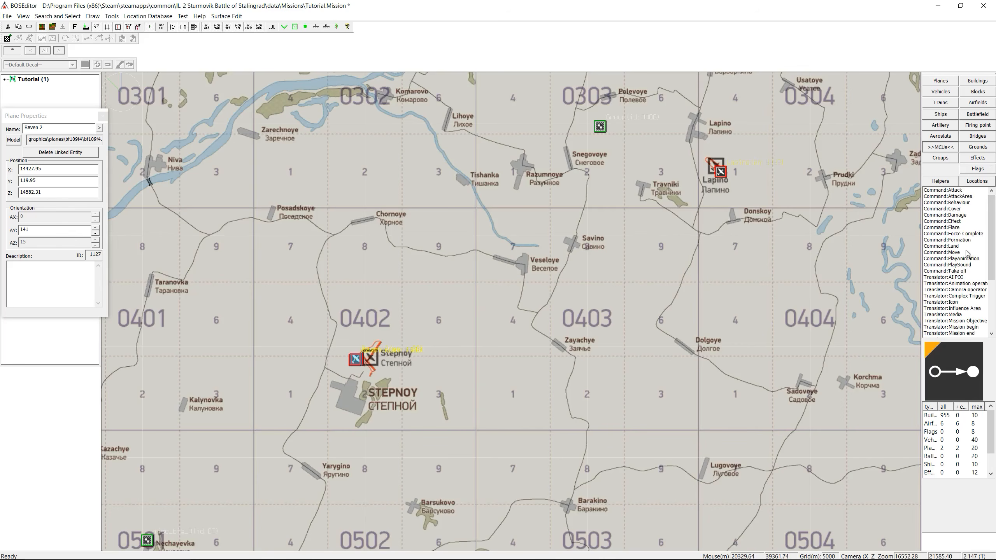
pyautogui.click(953, 271)
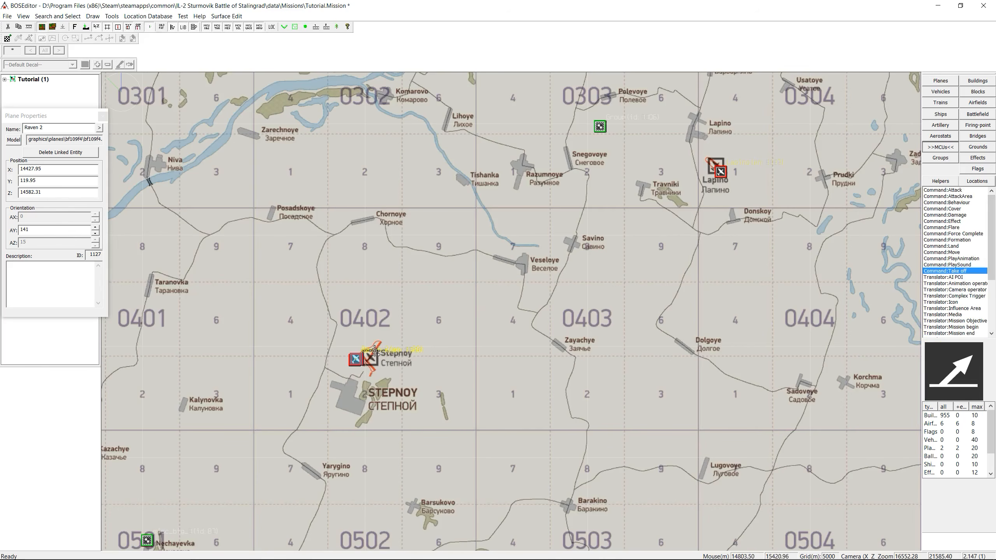
pyautogui.scroll(3, 376, 352)
pyautogui.scroll(3, 243, 353)
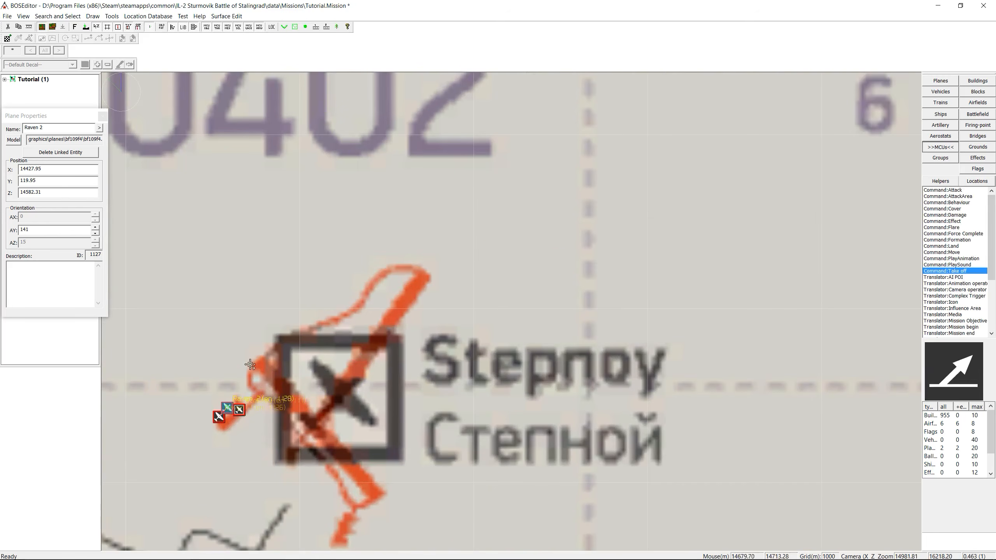
pyautogui.scroll(5, 480, 288)
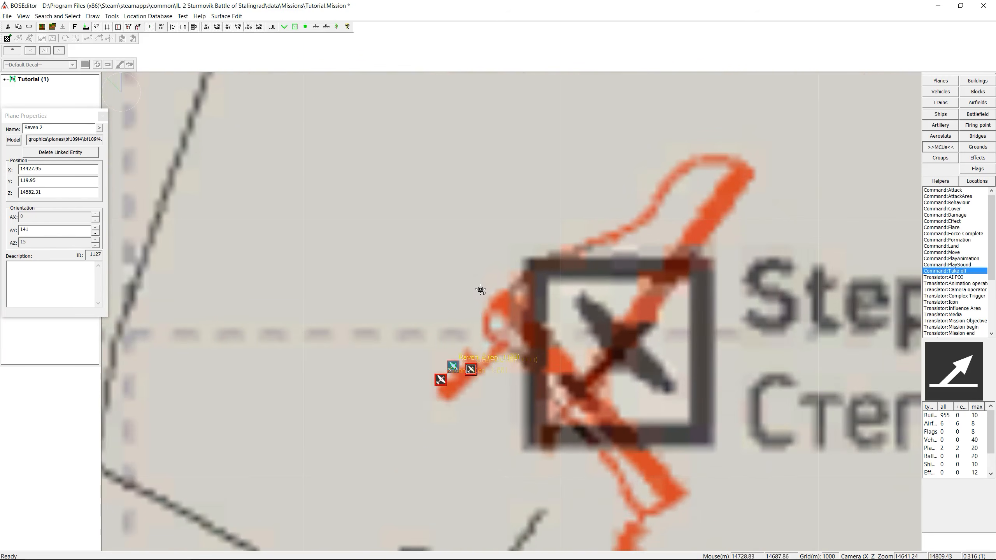
pyautogui.scroll(2, 536, 329)
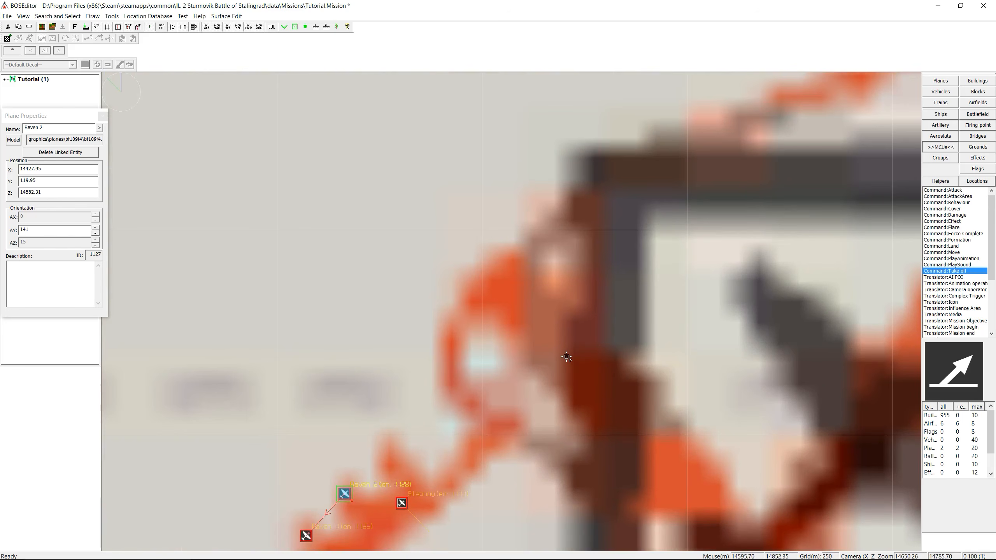
pyautogui.click(564, 355)
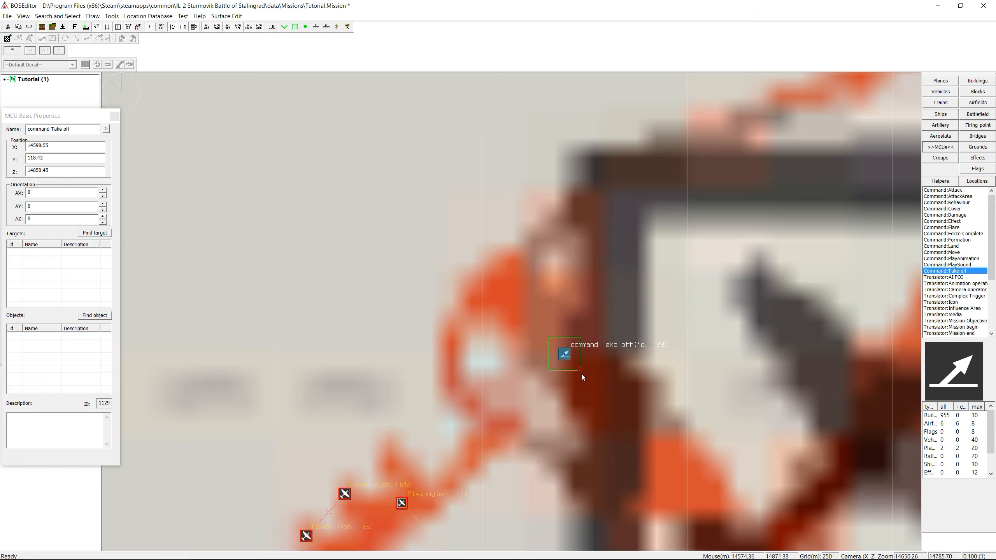
# Step: Add an object link from the take-off command to Raven 1
pyautogui.rightClick(564, 355)
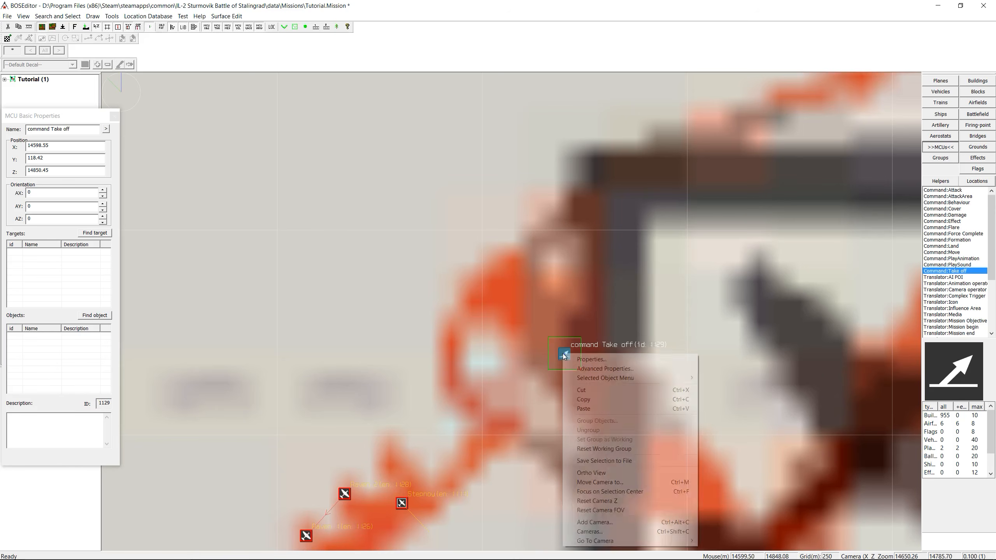
pyautogui.moveTo(602, 379)
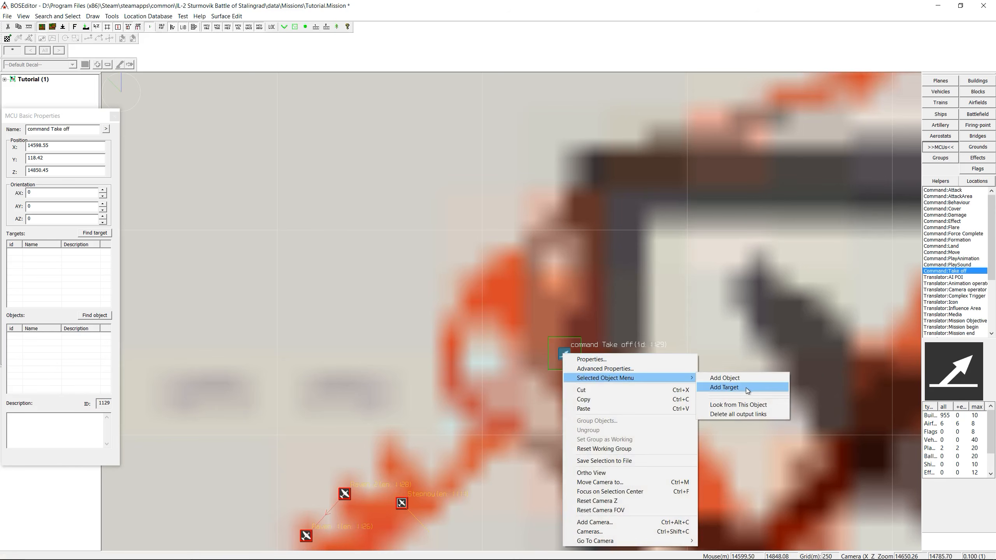
pyautogui.click(724, 378)
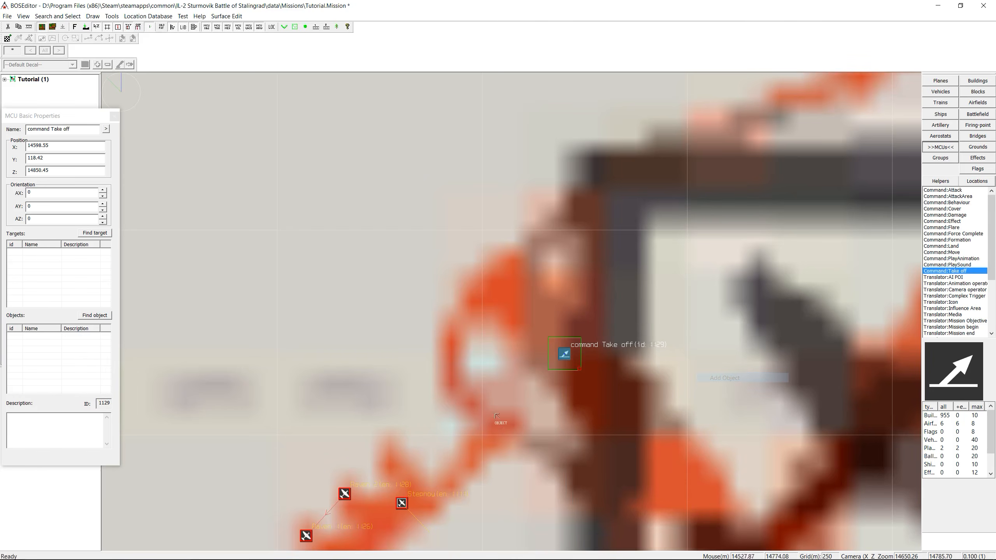
pyautogui.click(306, 536)
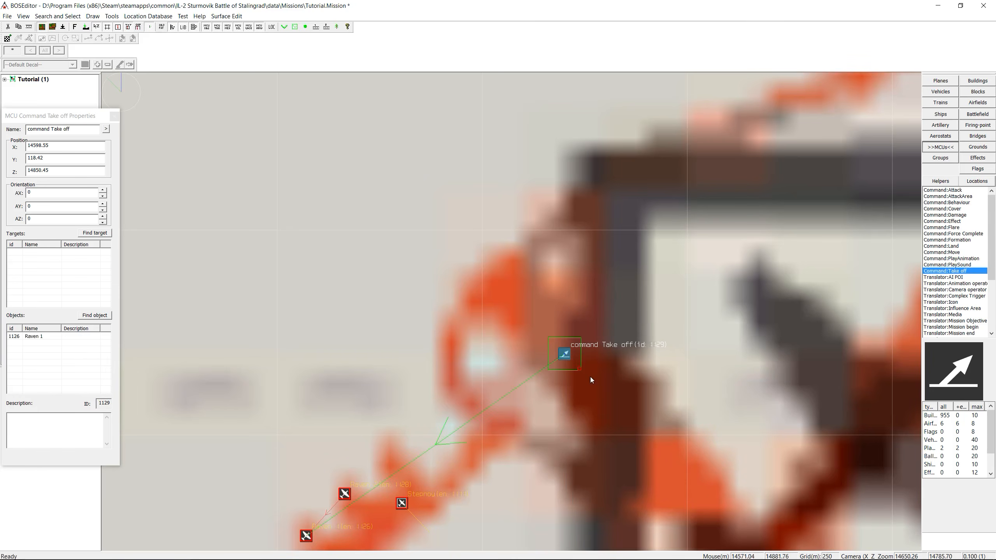
# Step: Place a Trigger:Waypoint MCU on the map just south of Savino, east of Veseloye
pyautogui.scroll(-3, 590, 376)
pyautogui.scroll(-5, 633, 369)
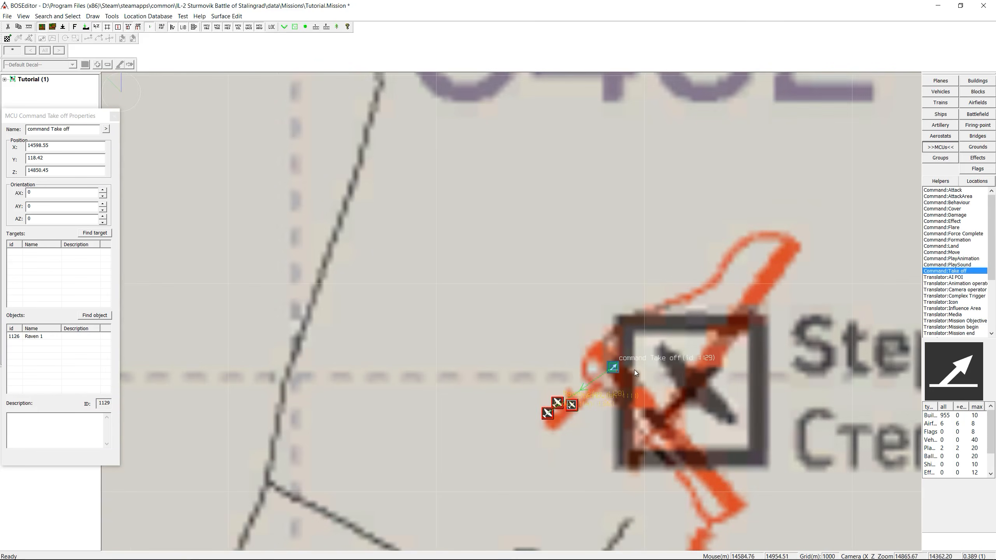
pyautogui.scroll(-4, 520, 352)
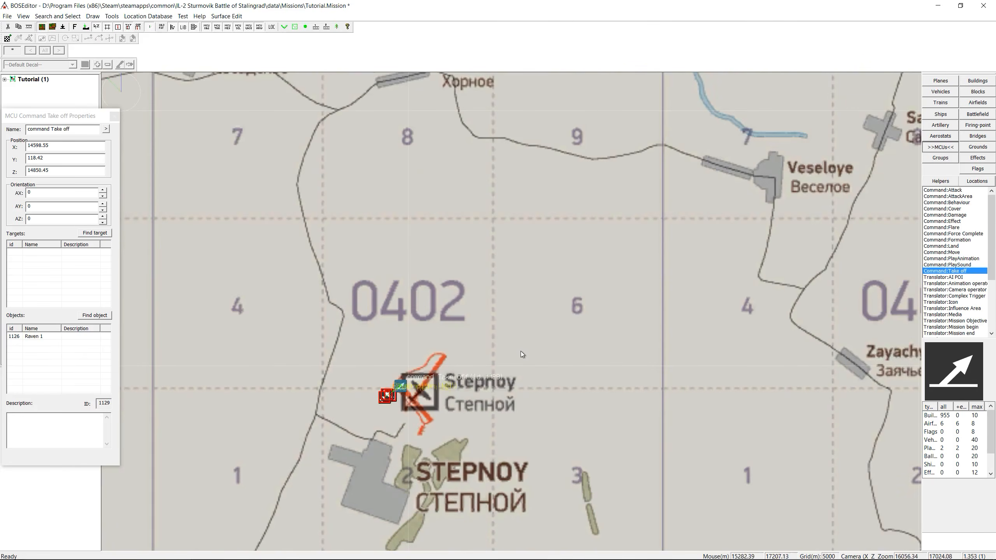
pyautogui.scroll(-1, 725, 298)
pyautogui.moveTo(702, 296); pyautogui.dragTo(644, 293, button='middle')
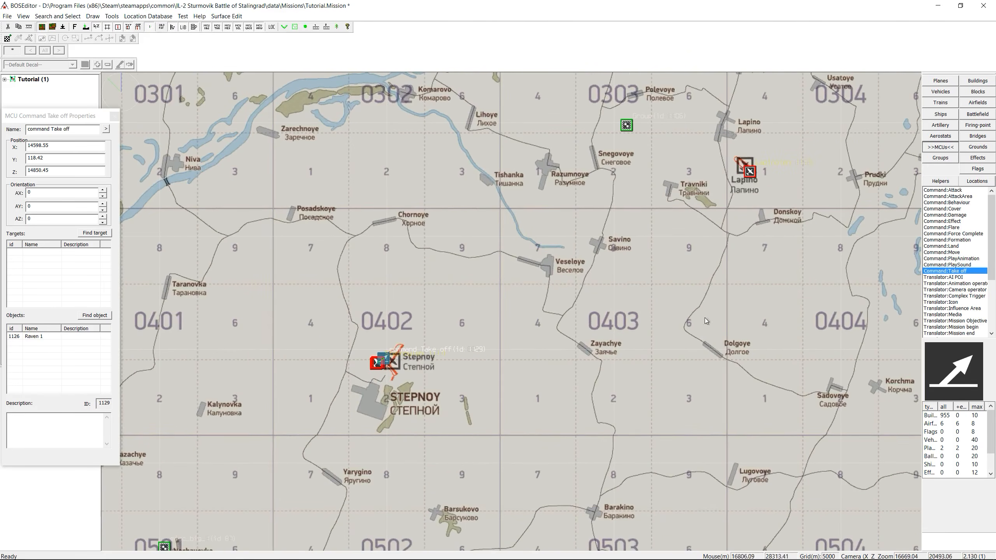
pyautogui.moveTo(992, 273); pyautogui.dragTo(995, 324)
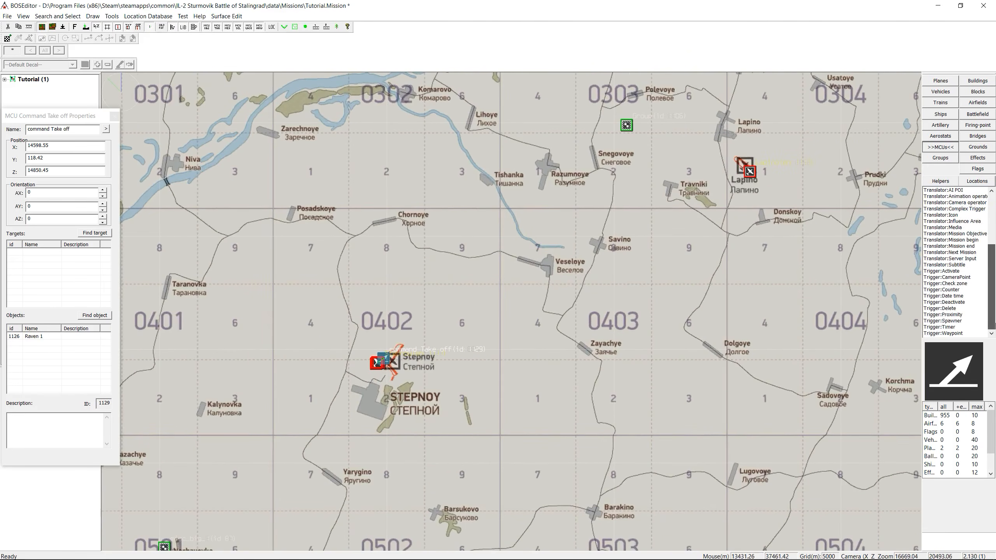
pyautogui.click(938, 333)
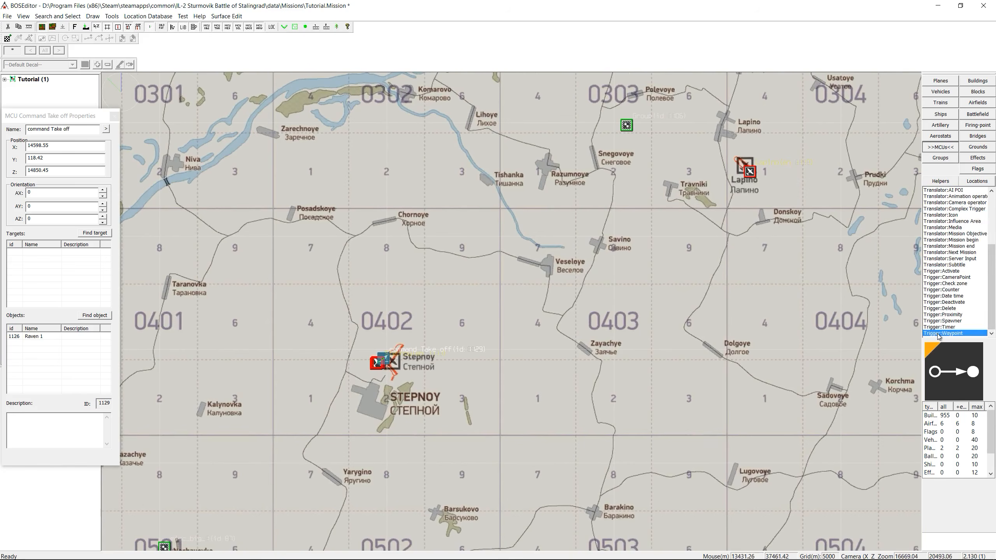
pyautogui.click(595, 274)
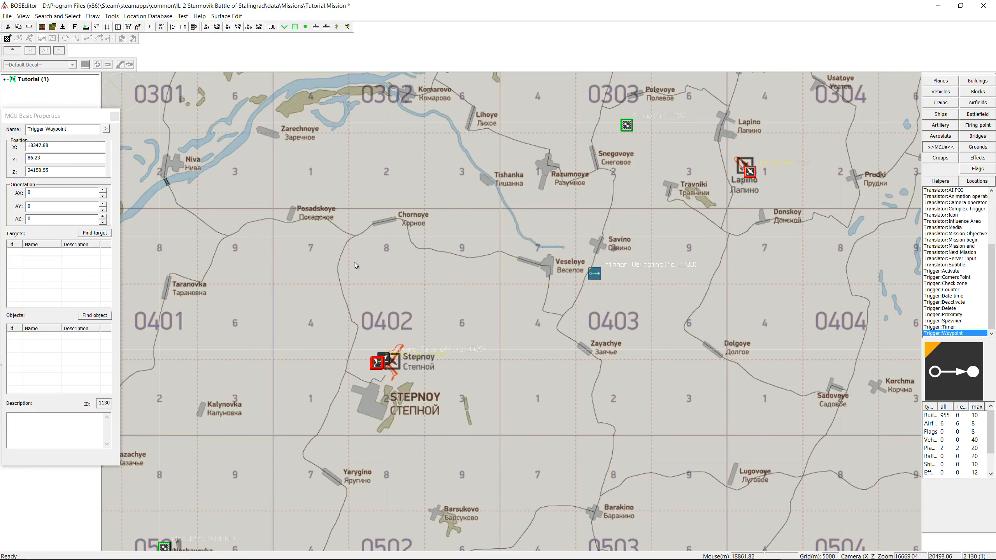
# Step: Rename the waypoint as Raven Waypoint 1 and set its Y position to 1000
pyautogui.moveTo(44, 129); pyautogui.dragTo(27, 129)
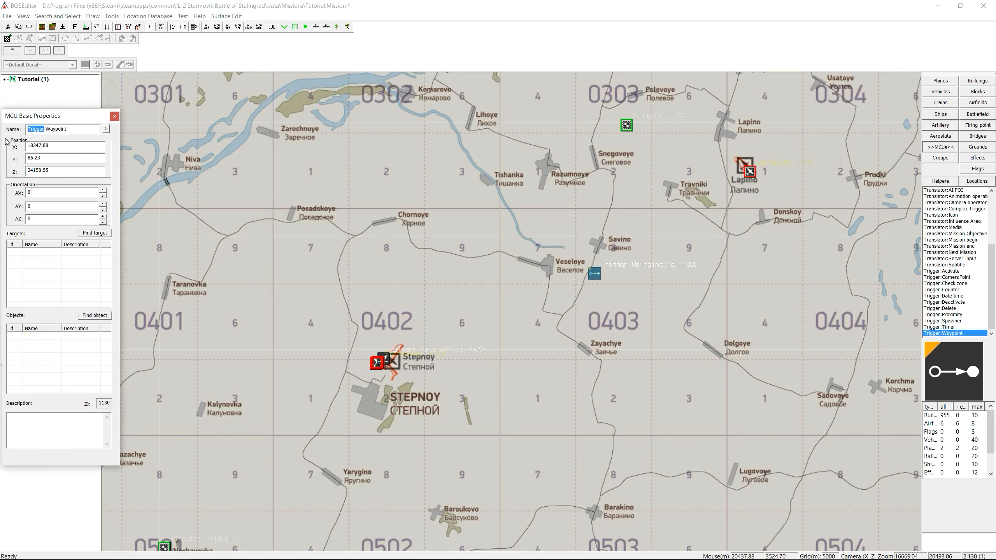
pyautogui.write('Raven')
pyautogui.write('1')
pyautogui.moveTo(43, 157); pyautogui.dragTo(2, 167)
pyautogui.write('1000')
# Step: Set Raven Waypoint 1's area to 200 m and its speed to 400 in the advanced properties
pyautogui.doubleClick(593, 275)
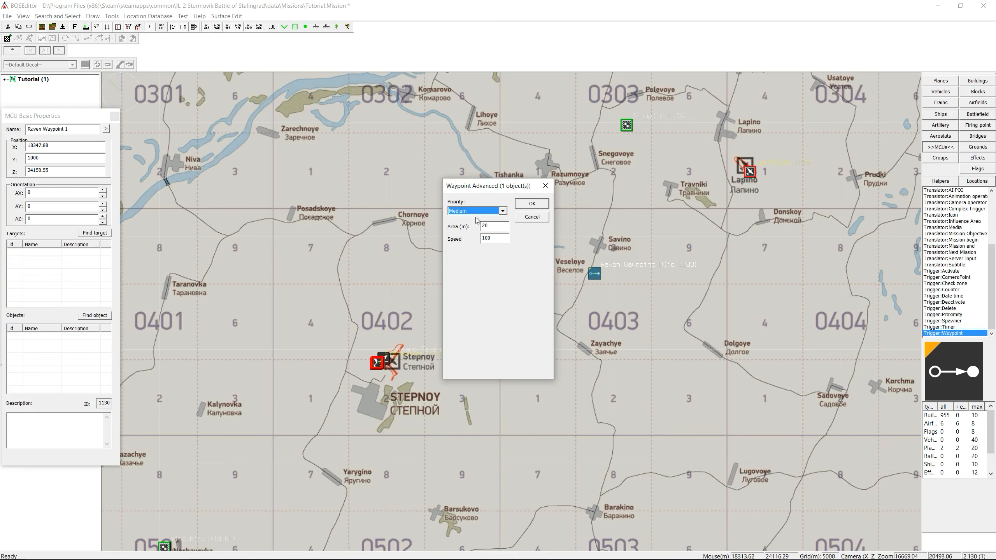
pyautogui.click(491, 227)
pyautogui.write('0')
pyautogui.moveTo(490, 185); pyautogui.dragTo(383, 191)
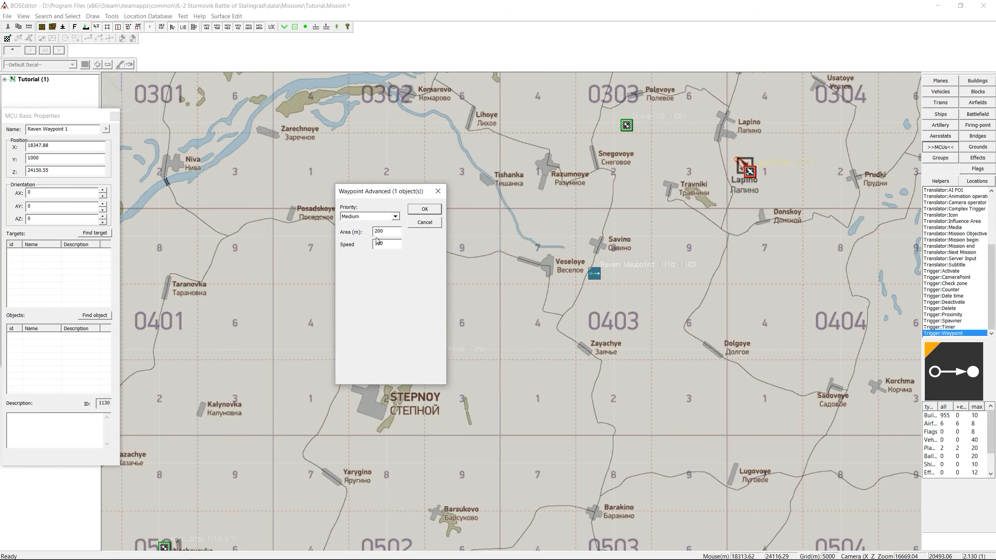
pyautogui.click(379, 246)
pyautogui.moveTo(380, 245); pyautogui.dragTo(370, 250)
pyautogui.write('40')
pyautogui.click(428, 211)
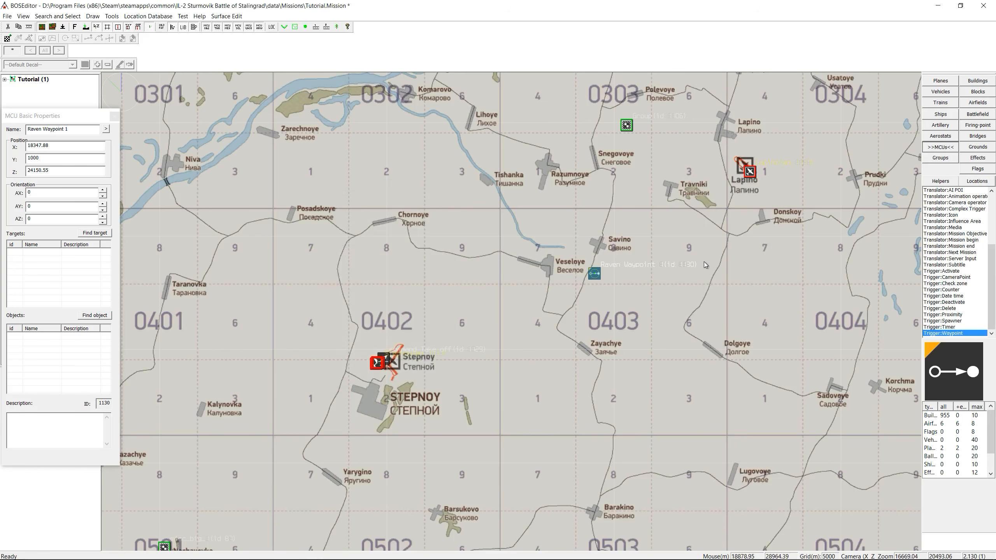
# Step: Add an object link from Raven Waypoint 1 to the Raven 1 plane at Stepnoy airfield
pyautogui.rightClick(594, 276)
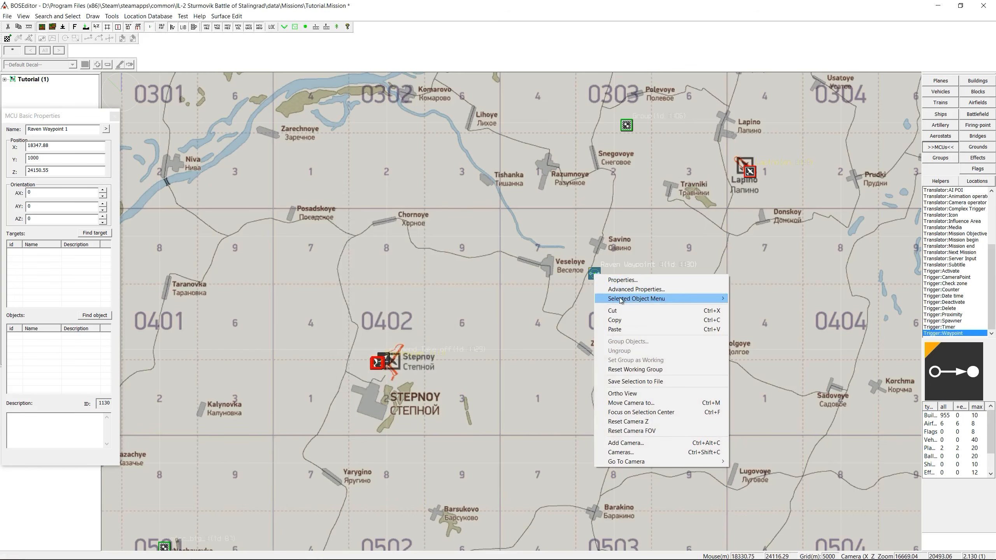
pyautogui.moveTo(665, 299)
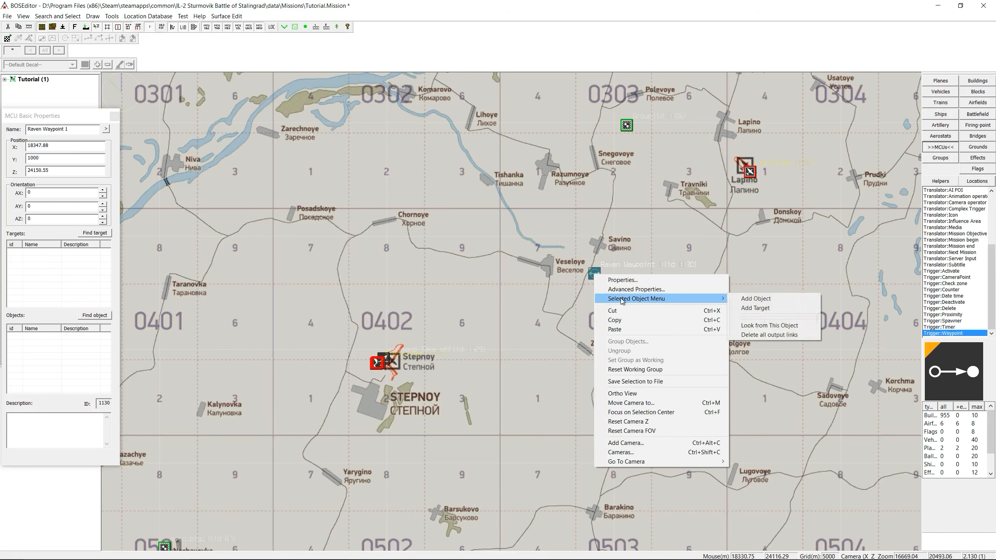
pyautogui.click(749, 300)
pyautogui.scroll(5, 386, 362)
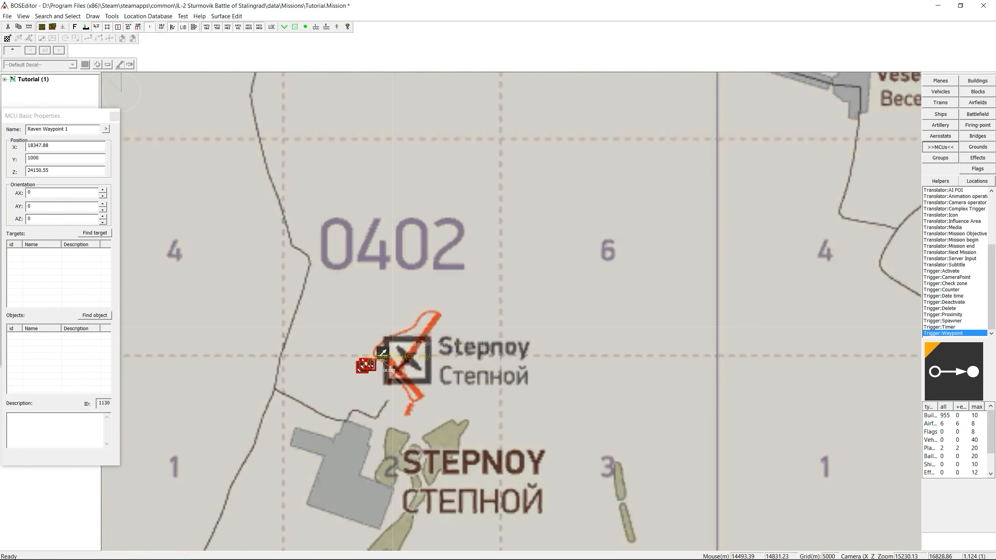
pyautogui.scroll(5, 385, 364)
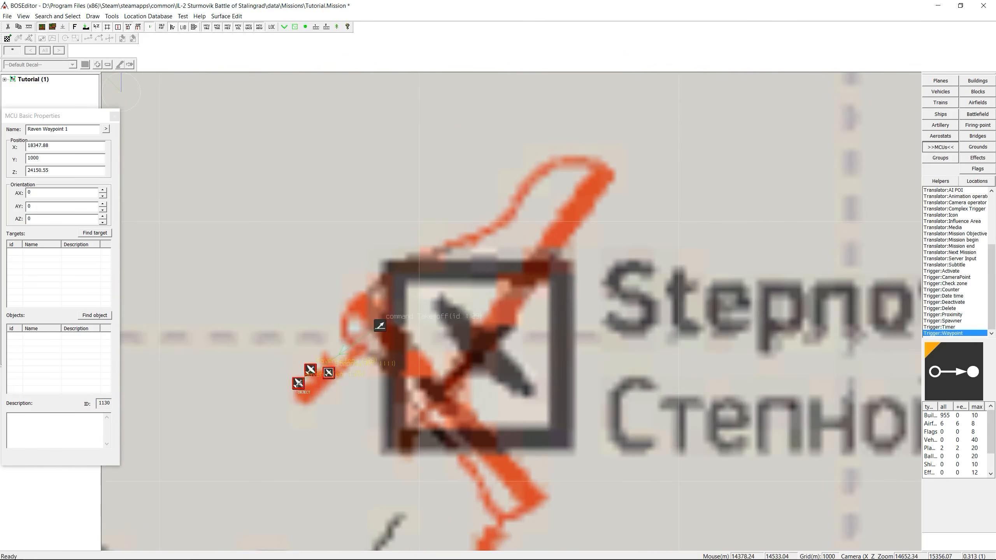
pyautogui.click(298, 383)
# Step: Create a second waypoint just west of Lapino airfield as a target-linked copy of Raven Waypoint 1
pyautogui.scroll(-4, 679, 333)
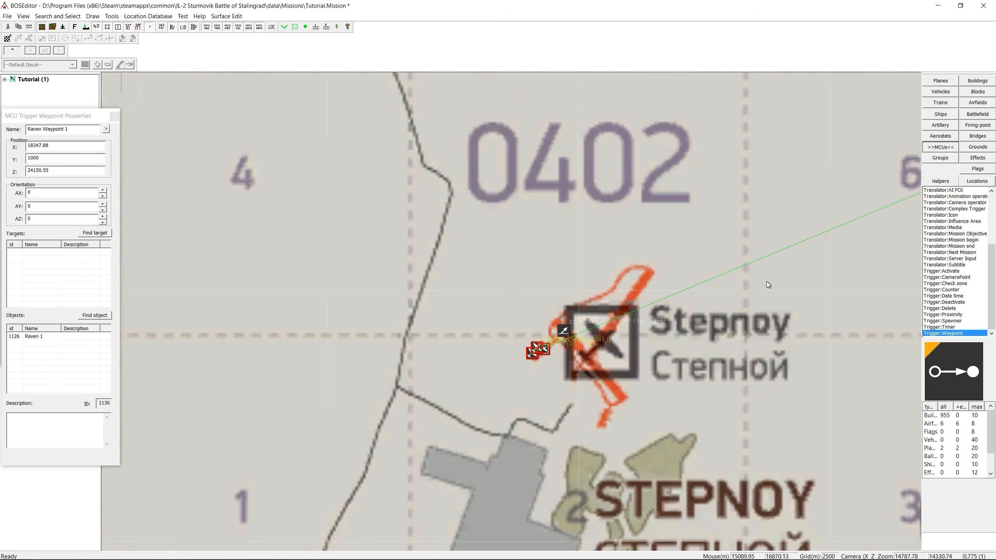
pyautogui.scroll(-3, 610, 346)
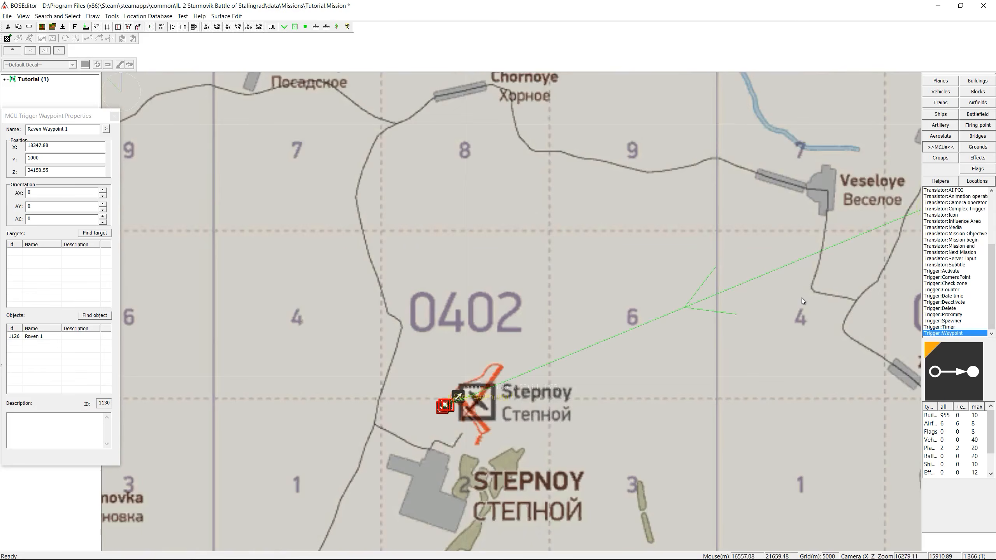
pyautogui.moveTo(801, 297); pyautogui.dragTo(541, 408, button='right')
pyautogui.scroll(-1, 602, 359)
pyautogui.moveTo(643, 304); pyautogui.dragTo(592, 315, button='right')
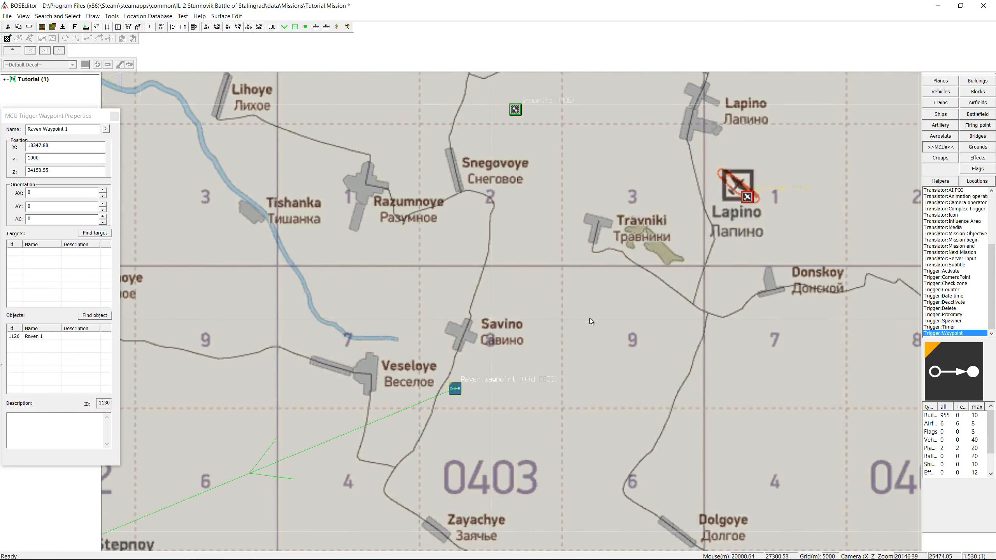
pyautogui.click(455, 389)
pyautogui.click(681, 173)
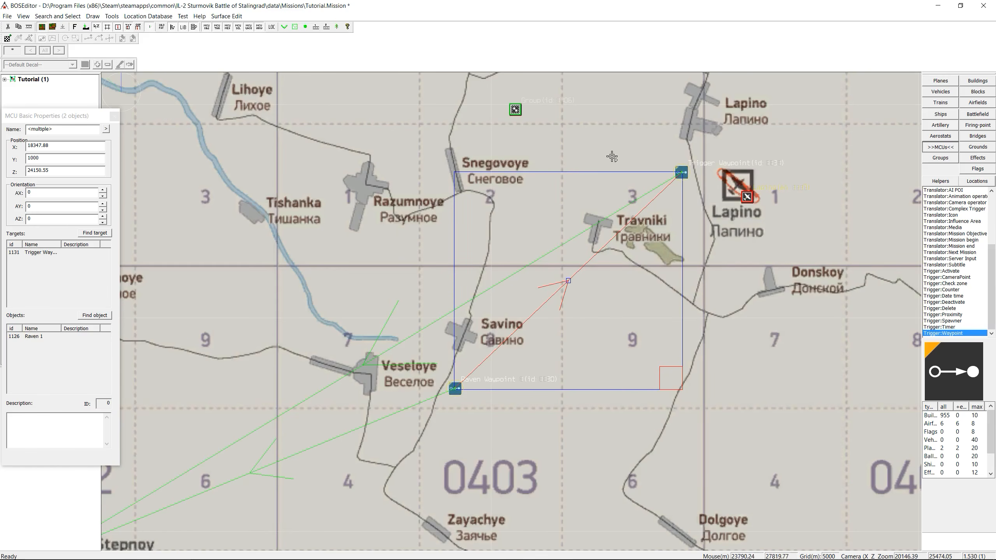
pyautogui.click(624, 160)
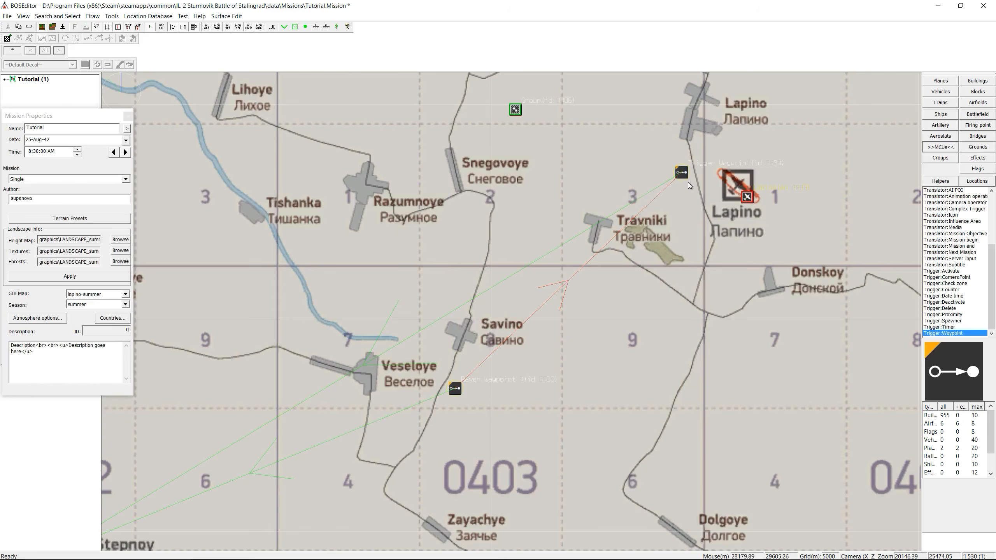
# Step: Rename the new waypoint west of Lapino as Raven Waypoint 2 and set its Y position to 200
pyautogui.click(682, 171)
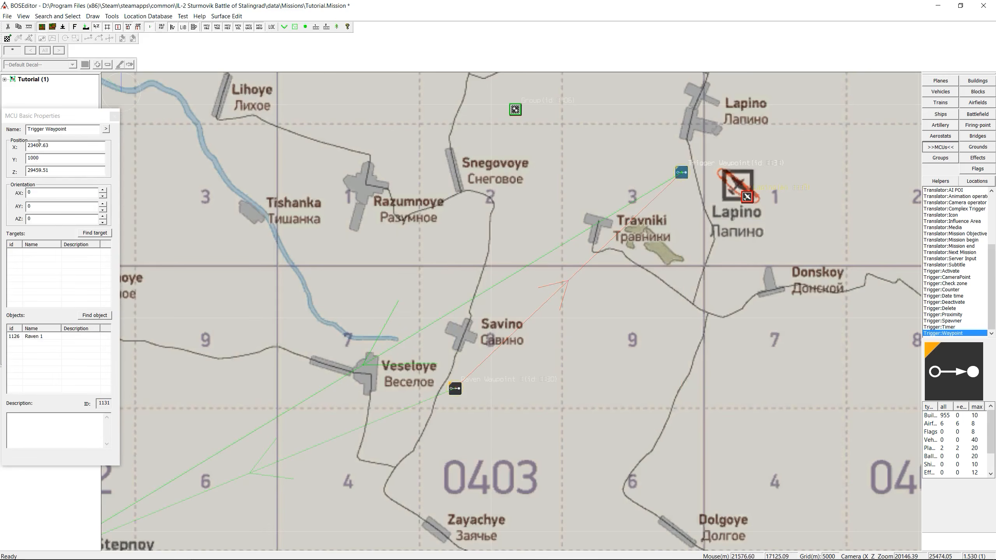
pyautogui.doubleClick(45, 130)
pyautogui.write('Raven')
pyautogui.write(' 2')
pyautogui.click(31, 159)
pyautogui.press('BackSpace')
pyautogui.write('2')
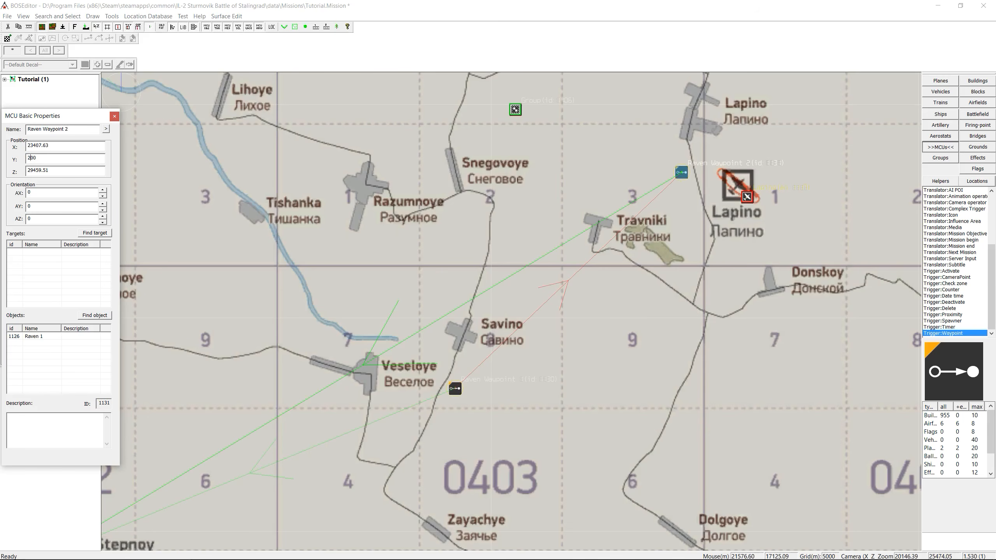
# Step: Set Raven Waypoint 2's speed to 250 in the advanced properties
pyautogui.doubleClick(681, 173)
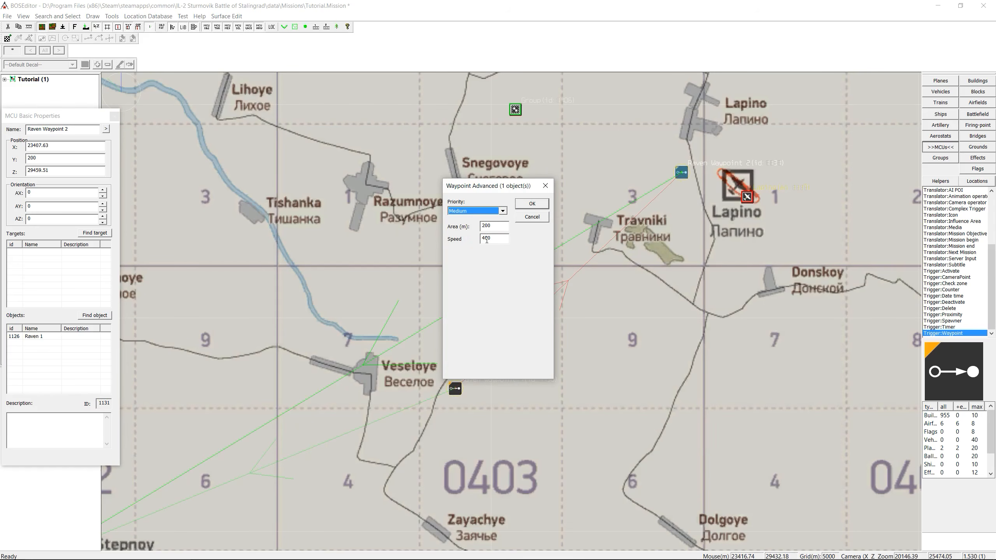
pyautogui.moveTo(486, 238); pyautogui.dragTo(477, 245)
pyautogui.write('25')
pyautogui.click(532, 203)
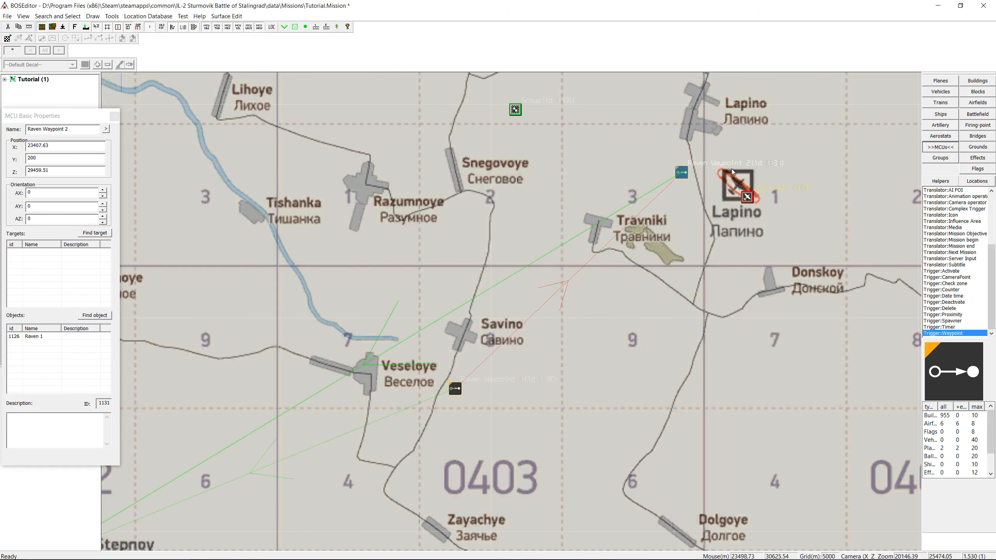
# Step: Place a Command:Land MCU at the northwest end of the Lapino airfield runway
pyautogui.scroll(2, 731, 167)
pyautogui.scroll(2, 731, 167)
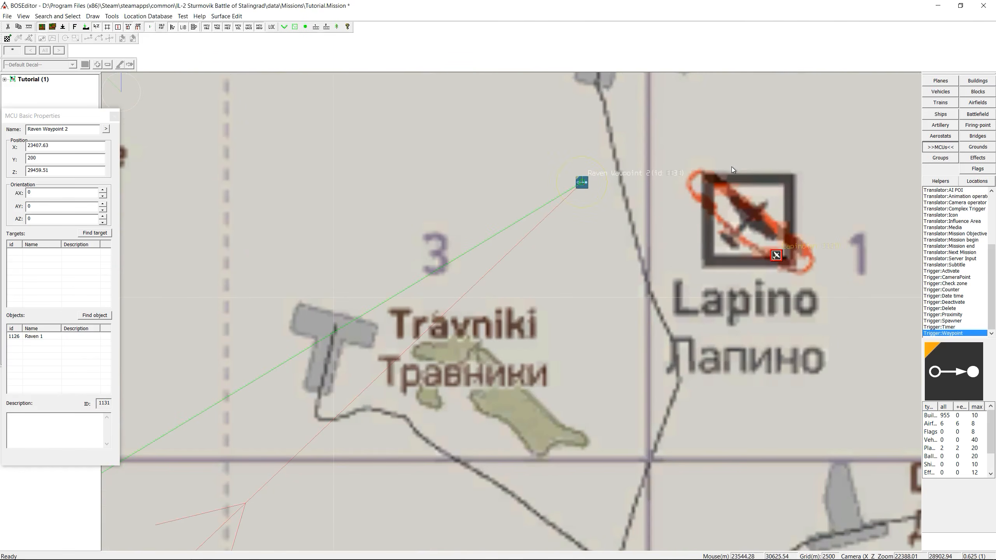
pyautogui.scroll(1, 703, 161)
pyautogui.scroll(1, 704, 161)
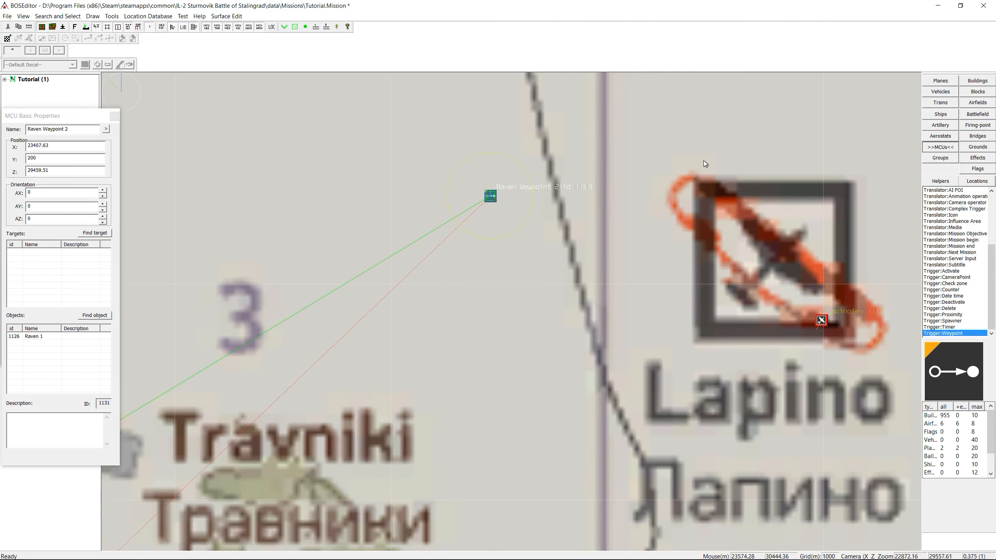
pyautogui.moveTo(728, 161); pyautogui.dragTo(694, 173, button='right')
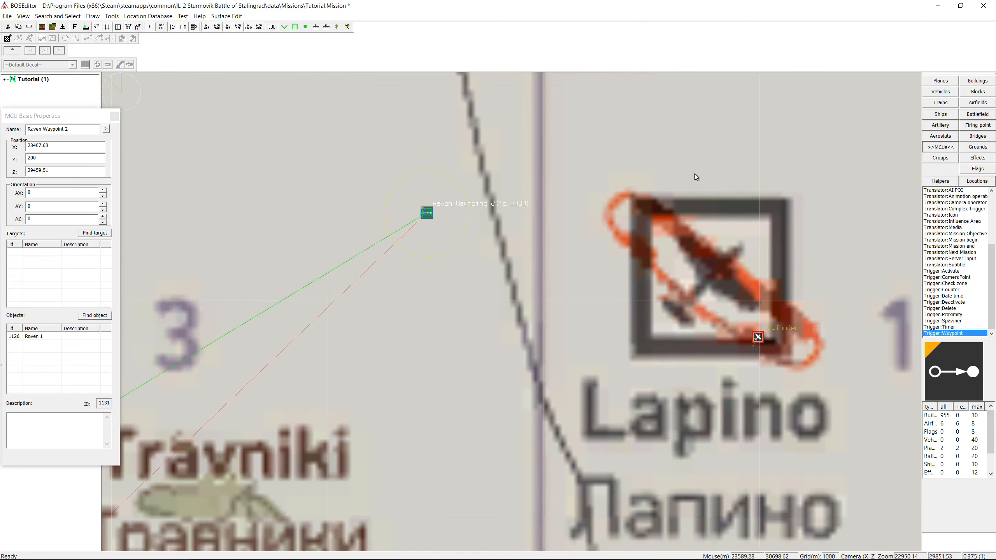
pyautogui.moveTo(991, 260); pyautogui.dragTo(992, 214)
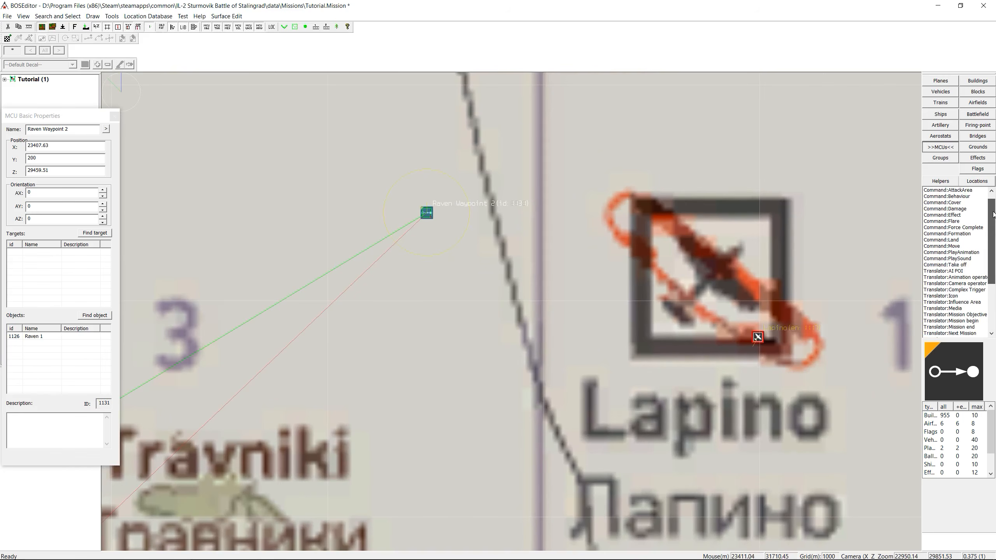
pyautogui.click(932, 240)
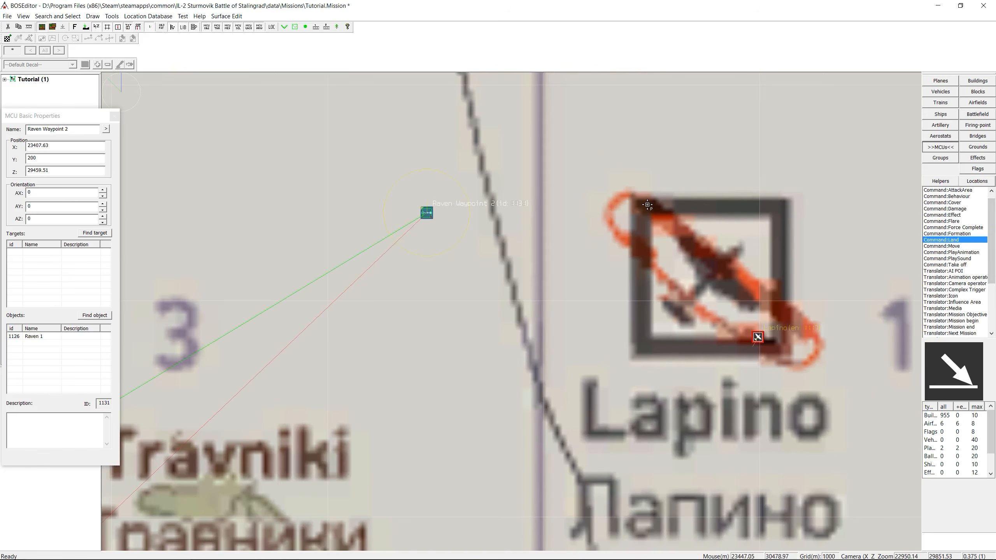
pyautogui.click(646, 204)
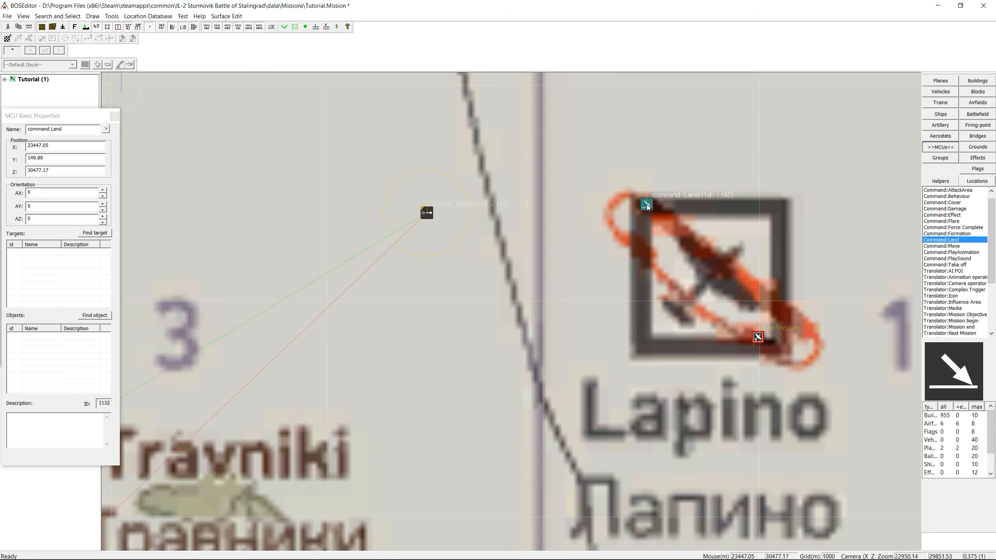
# Step: Add a target link from Raven Waypoint 2 to the land command at Lapino
pyautogui.click(427, 213)
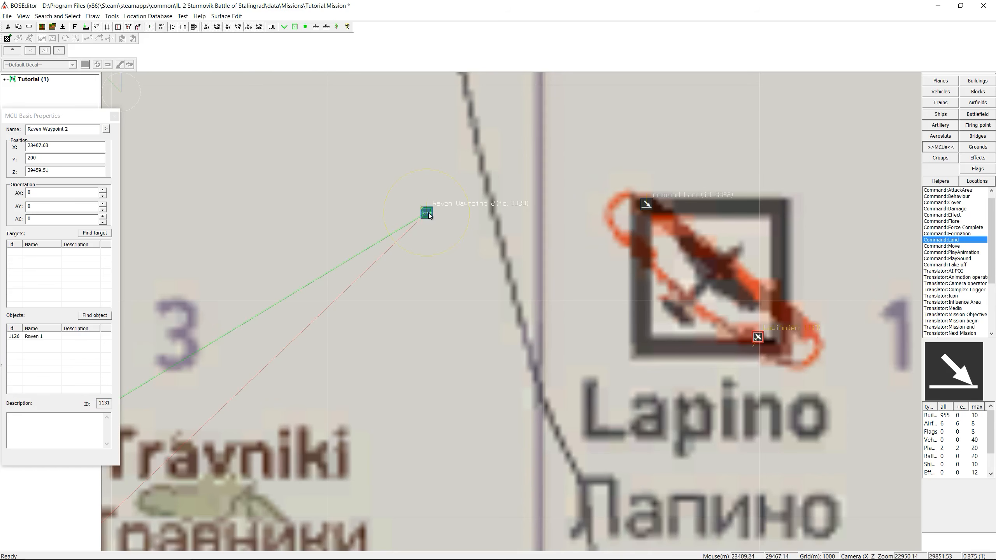
pyautogui.rightClick(429, 215)
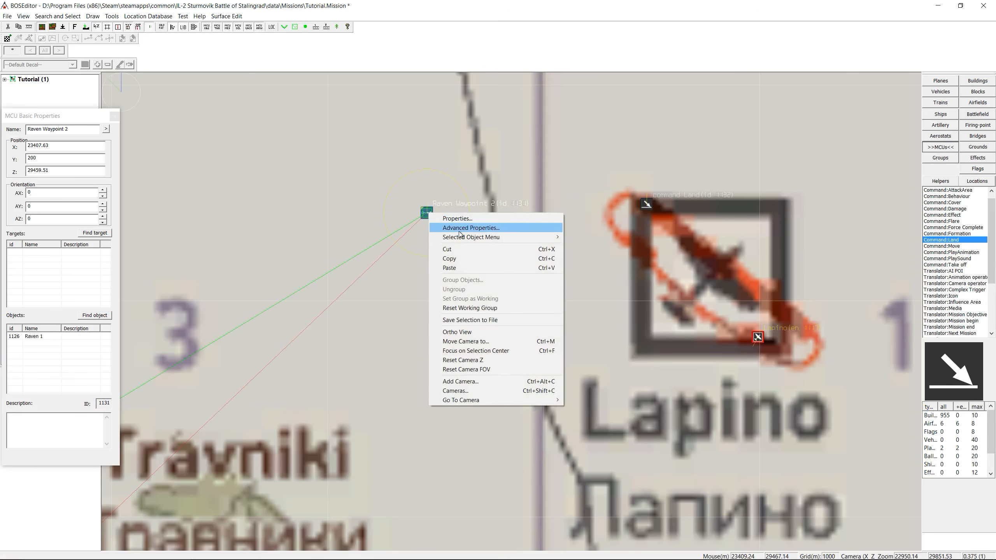
pyautogui.moveTo(509, 237)
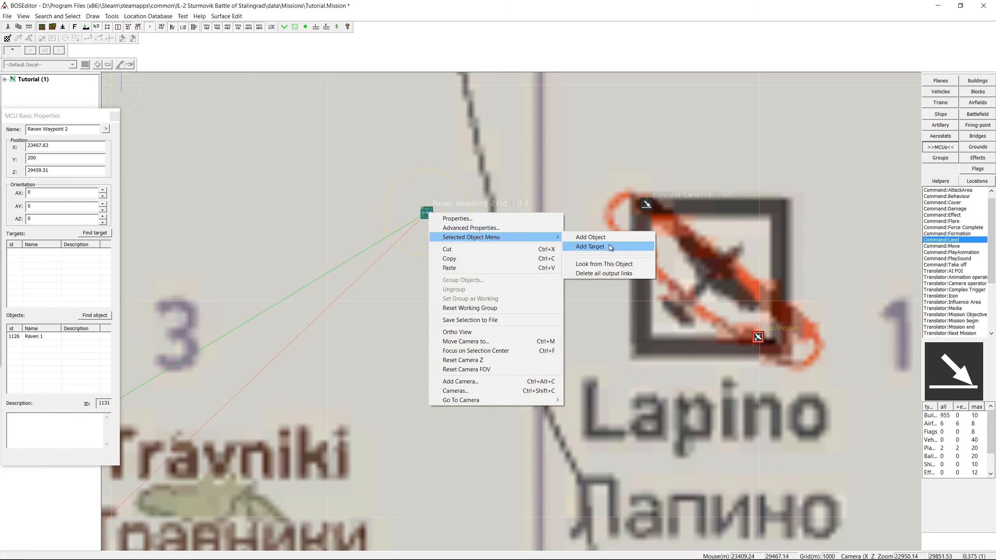
pyautogui.click(610, 246)
pyautogui.click(646, 204)
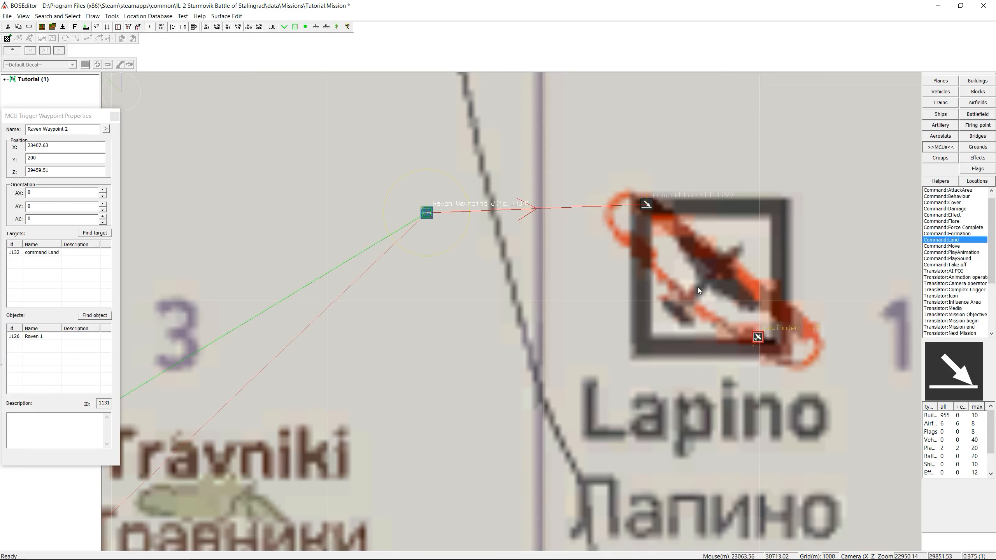
# Step: Add an object link from the land command at Lapino to the Raven 1 plane at Stepnoy
pyautogui.scroll(-5, 546, 375)
pyautogui.scroll(-5, 527, 380)
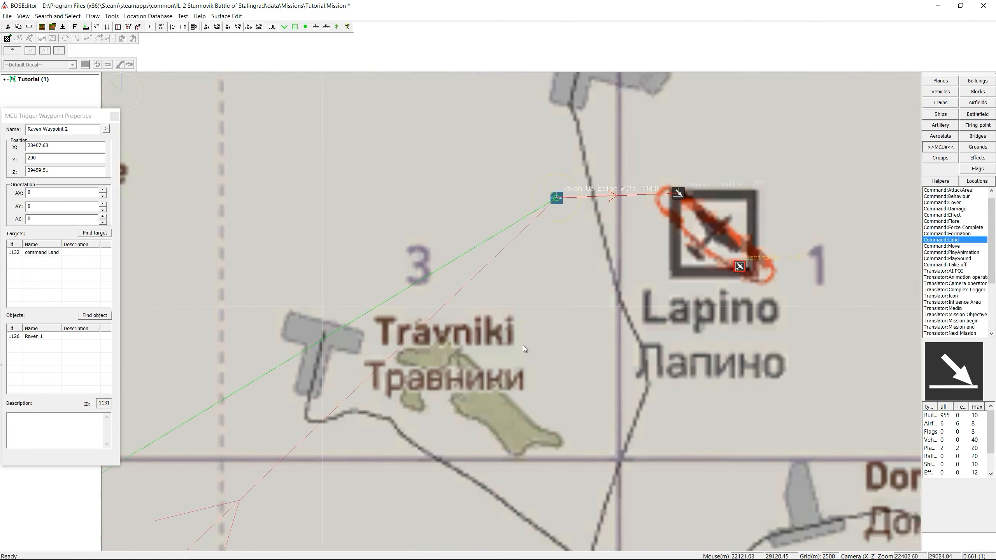
pyautogui.moveTo(525, 371); pyautogui.dragTo(606, 252, button='middle')
pyautogui.moveTo(515, 339); pyautogui.dragTo(602, 302, button='middle')
pyautogui.scroll(-2, 571, 332)
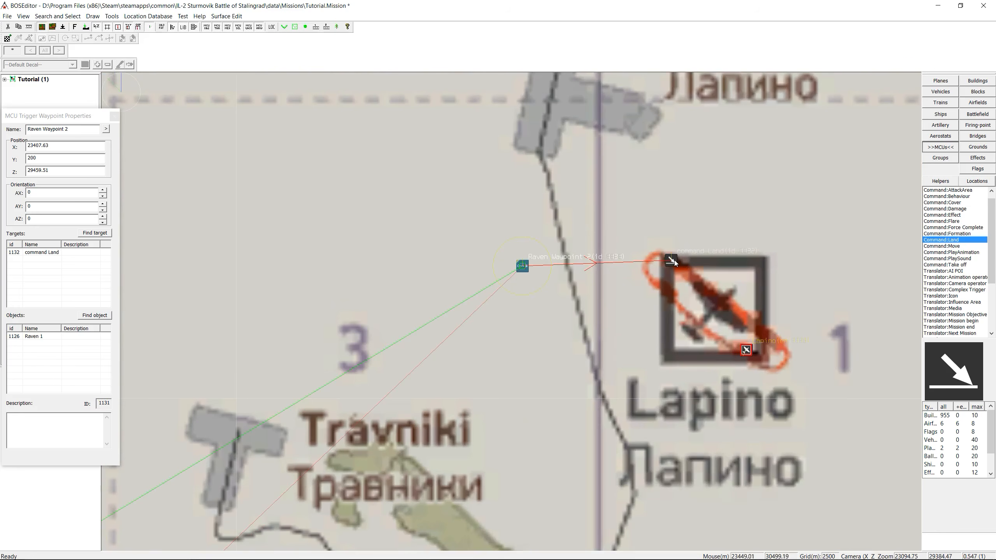
pyautogui.click(674, 259)
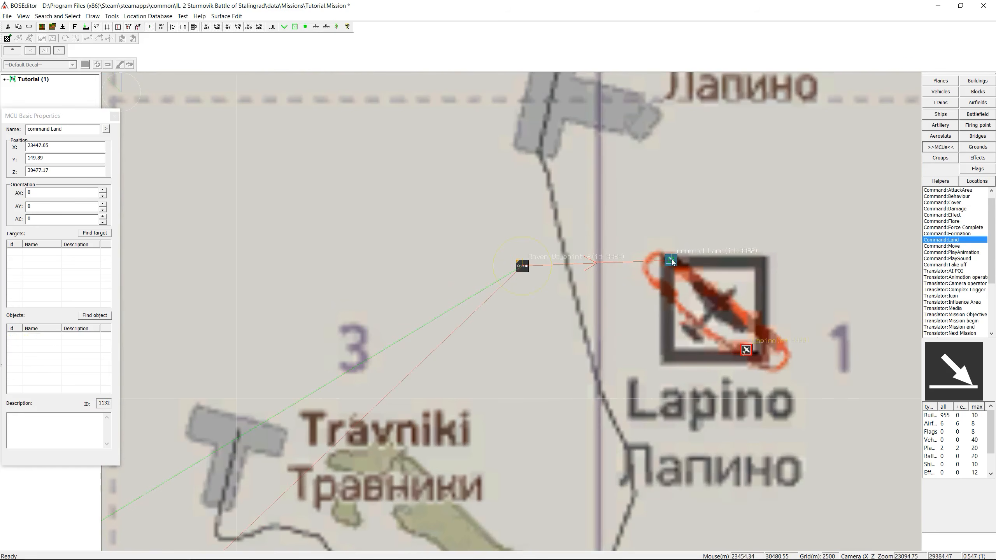
pyautogui.rightClick(674, 260)
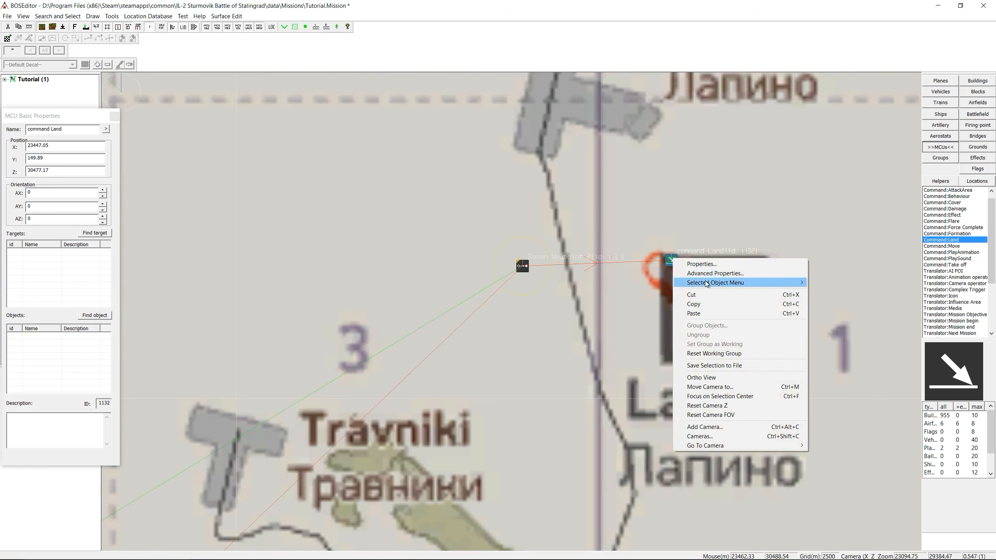
pyautogui.moveTo(709, 283)
pyautogui.click(822, 283)
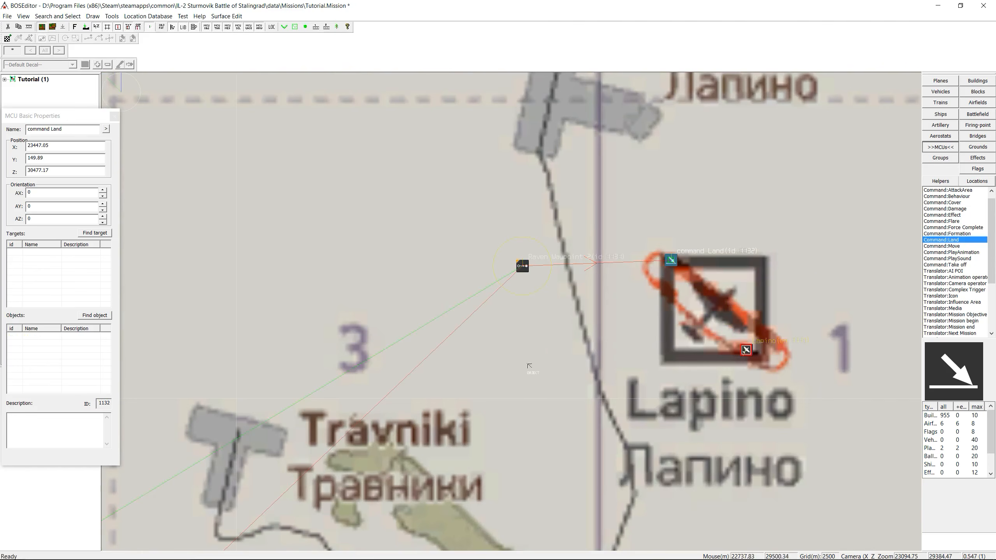
pyautogui.scroll(-4, 521, 274)
pyautogui.scroll(1, 522, 275)
pyautogui.moveTo(519, 272); pyautogui.dragTo(559, 231, button='middle')
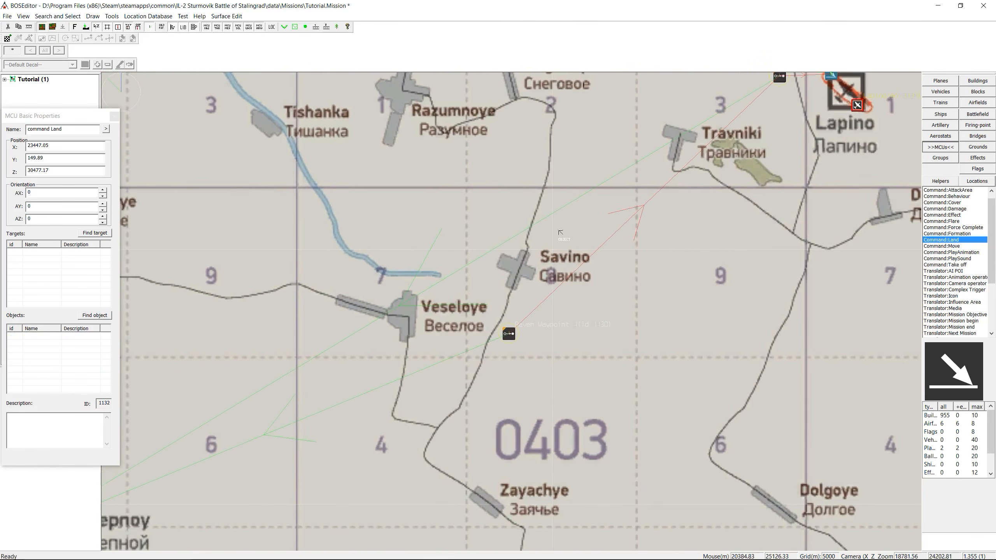
pyautogui.moveTo(315, 355)
pyautogui.mouseDown(button='middle')
pyautogui.moveTo(598, 294)
pyautogui.moveTo(635, 277)
pyautogui.mouseUp(button='middle')
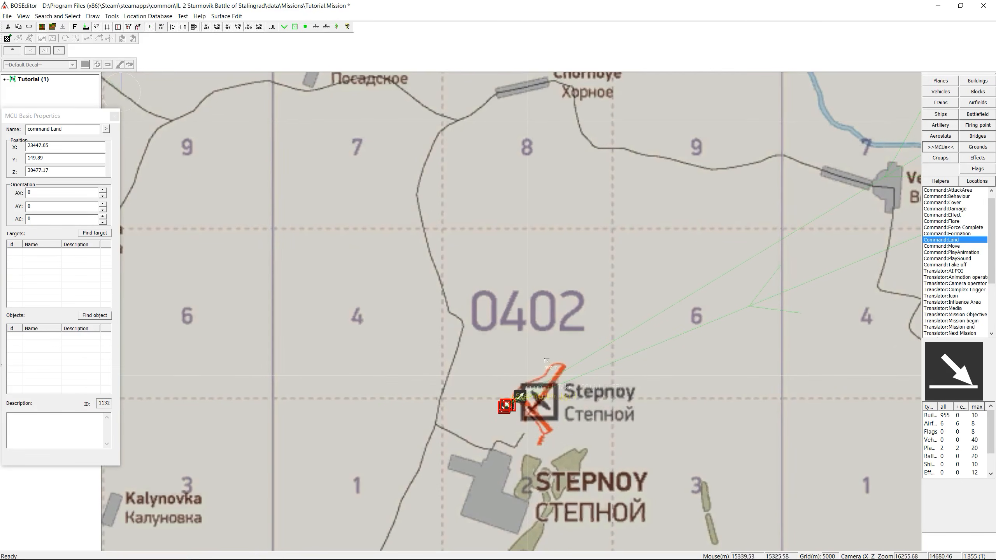
pyautogui.scroll(5, 510, 416)
pyautogui.click(479, 466)
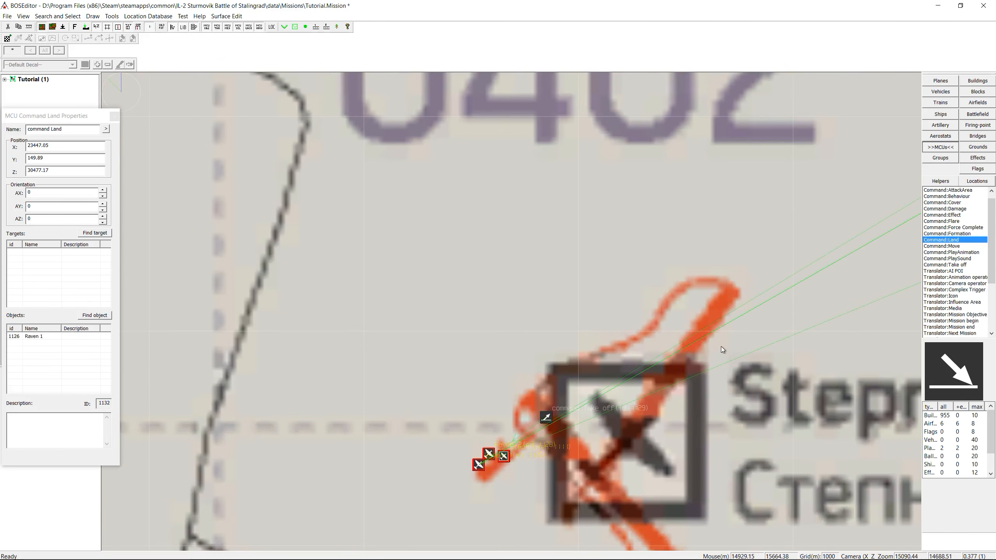
pyautogui.scroll(-5, 720, 346)
pyautogui.moveTo(773, 272); pyautogui.dragTo(425, 290, button='right')
pyautogui.scroll(-2, 454, 285)
pyautogui.scroll(-1, 454, 286)
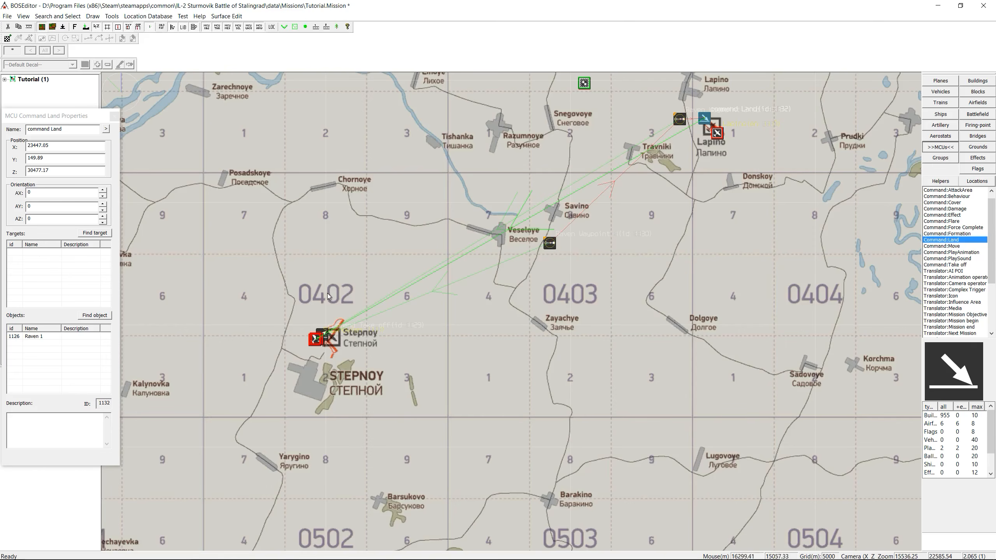
# Step: Place a Command:Formation MCU just northwest of the parked Raven planes at Stepnoy
pyautogui.scroll(5, 305, 325)
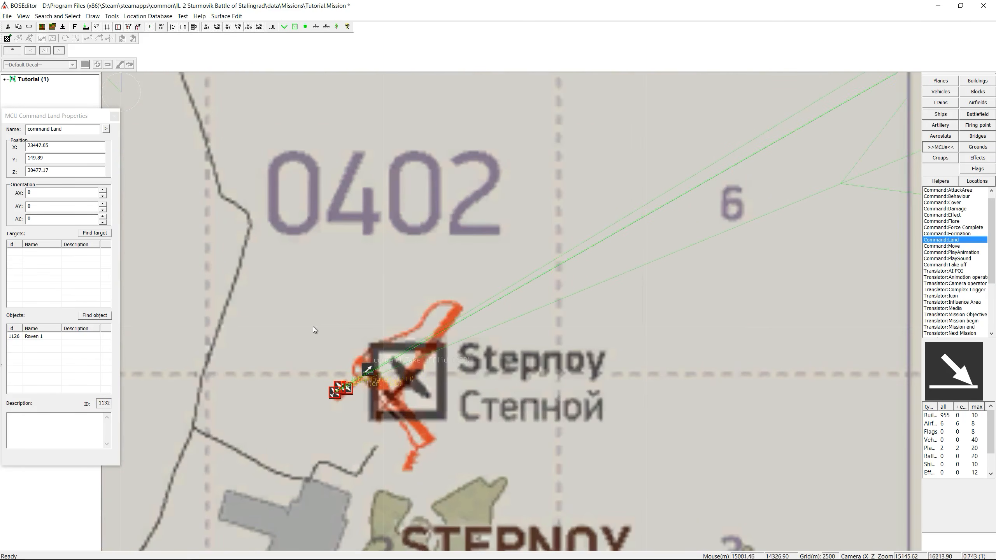
pyautogui.scroll(1, 324, 340)
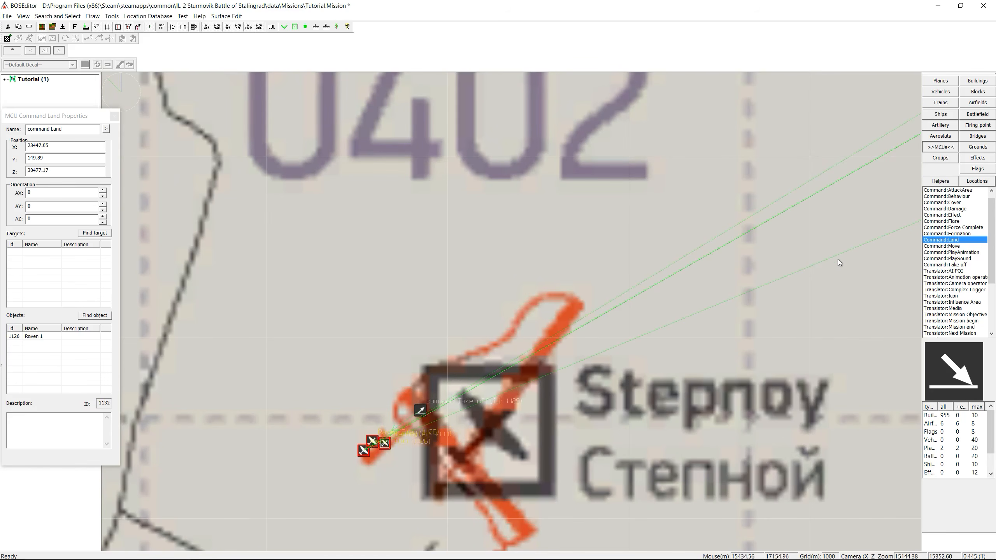
pyautogui.moveTo(991, 234); pyautogui.dragTo(993, 221)
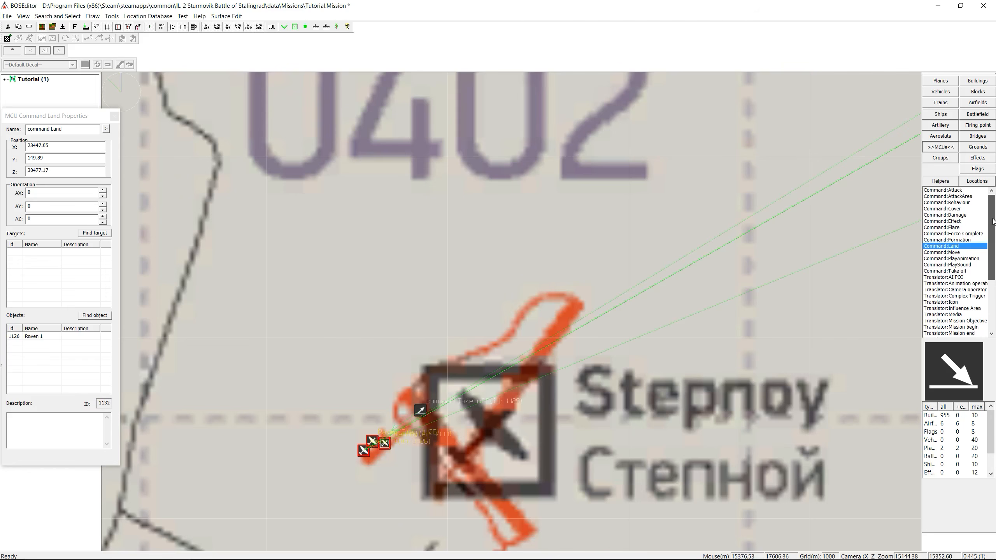
pyautogui.click(945, 240)
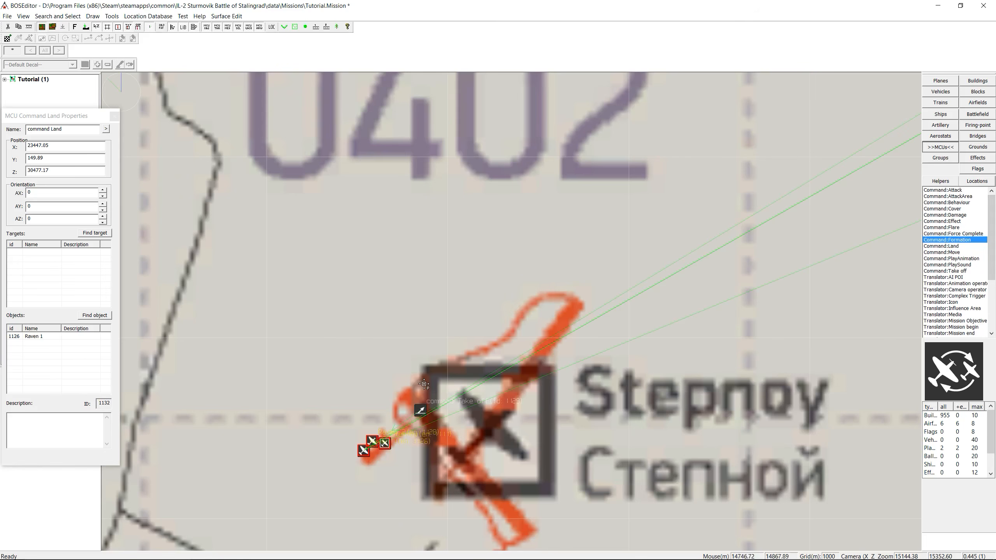
pyautogui.click(336, 418)
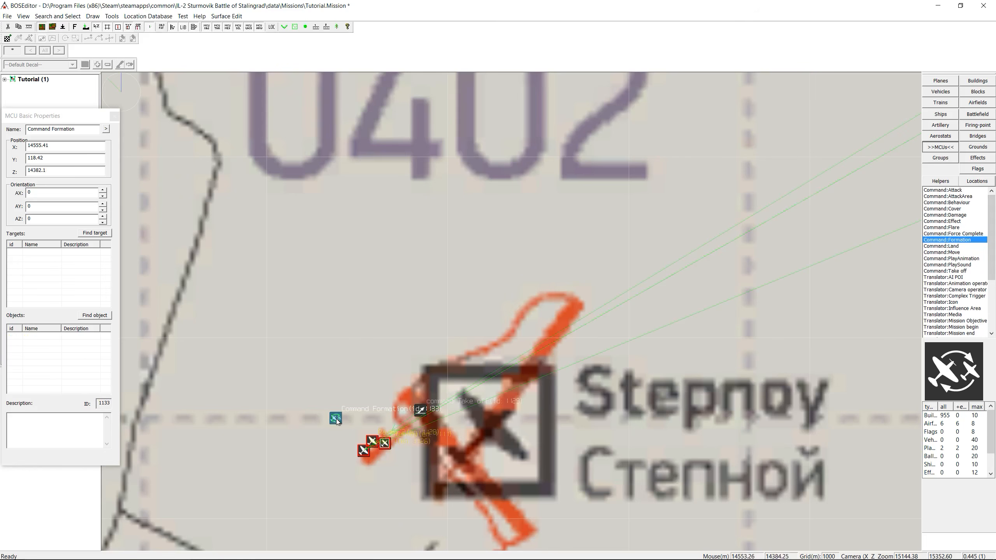
# Step: Add an object link from the formation command to the Raven 1 plane
pyautogui.scroll(1, 363, 420)
pyautogui.scroll(2, 362, 417)
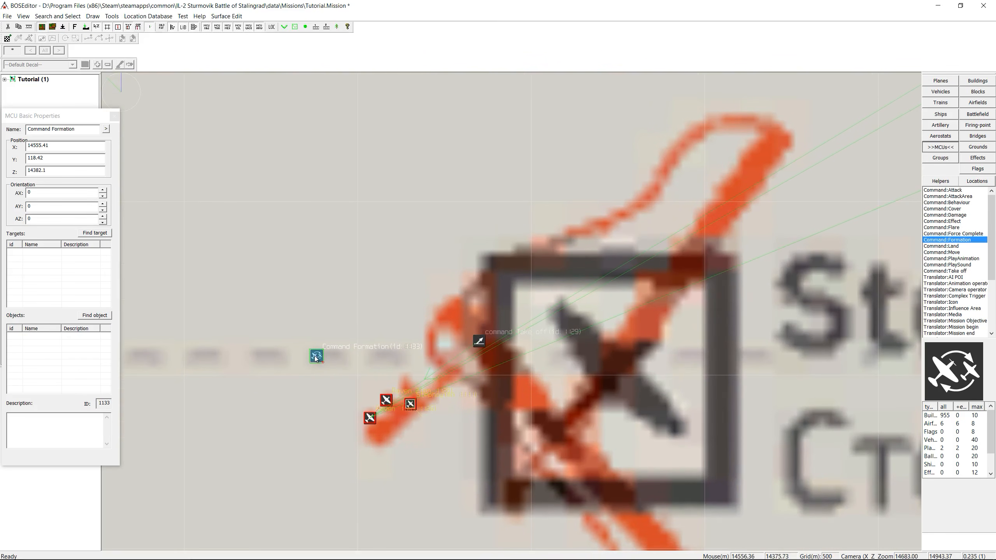
pyautogui.click(97, 316)
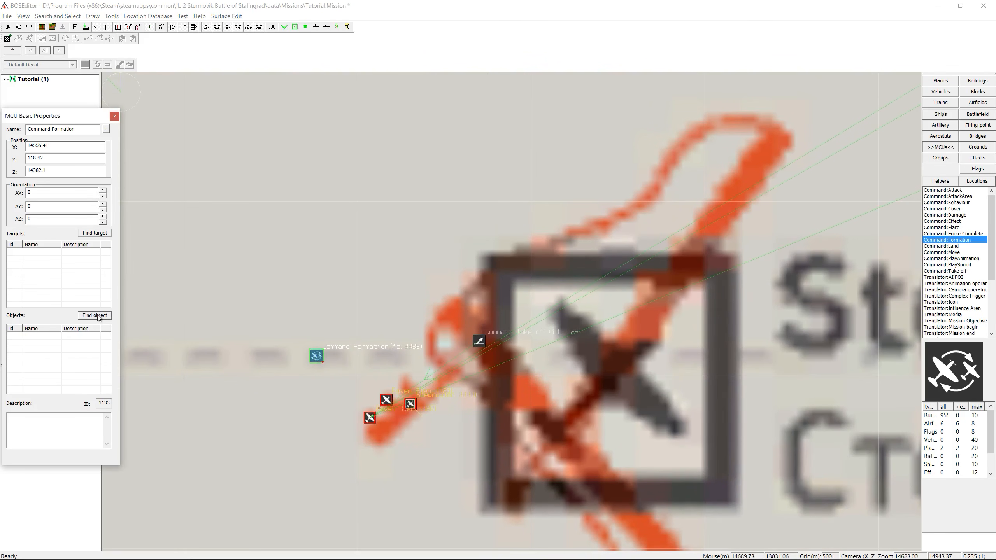
pyautogui.click(369, 419)
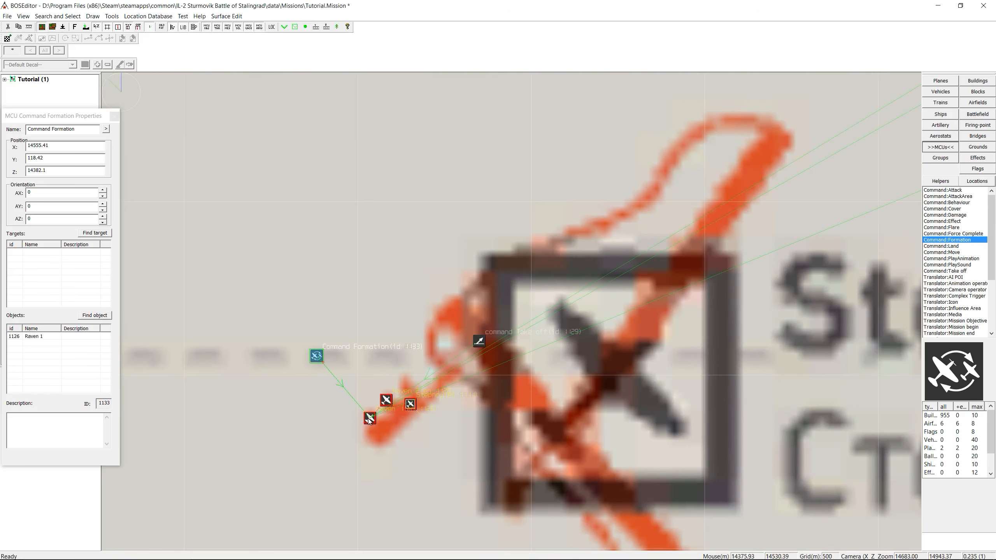
# Step: Set the formation command's type to Plane: Right Edge Form and its density to Loose
pyautogui.doubleClick(316, 357)
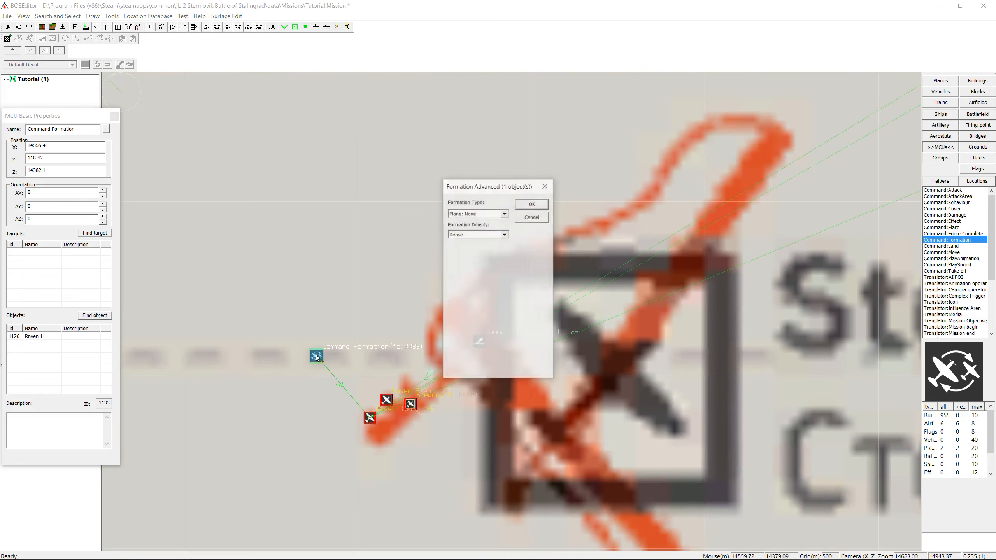
pyautogui.click(482, 214)
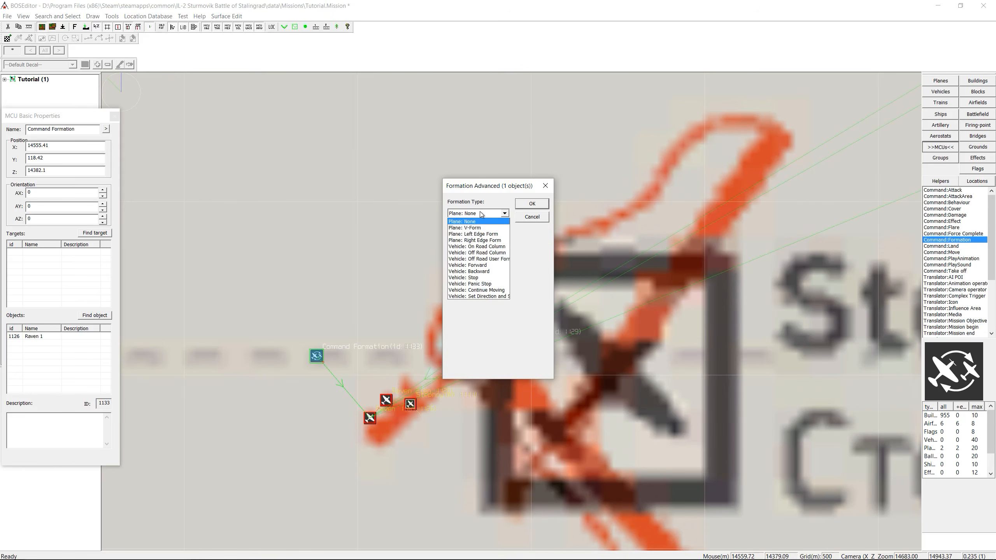
pyautogui.click(478, 240)
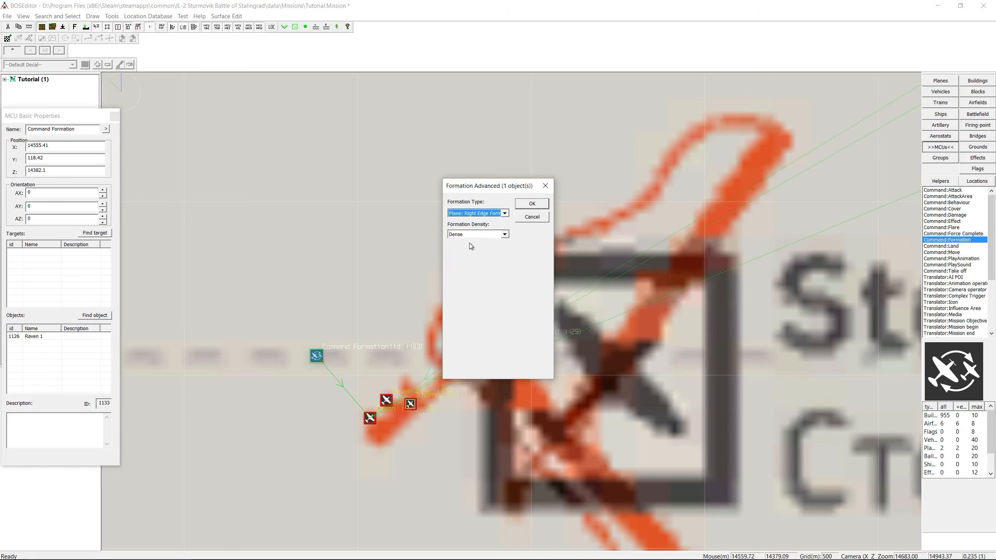
pyautogui.click(465, 235)
pyautogui.click(464, 254)
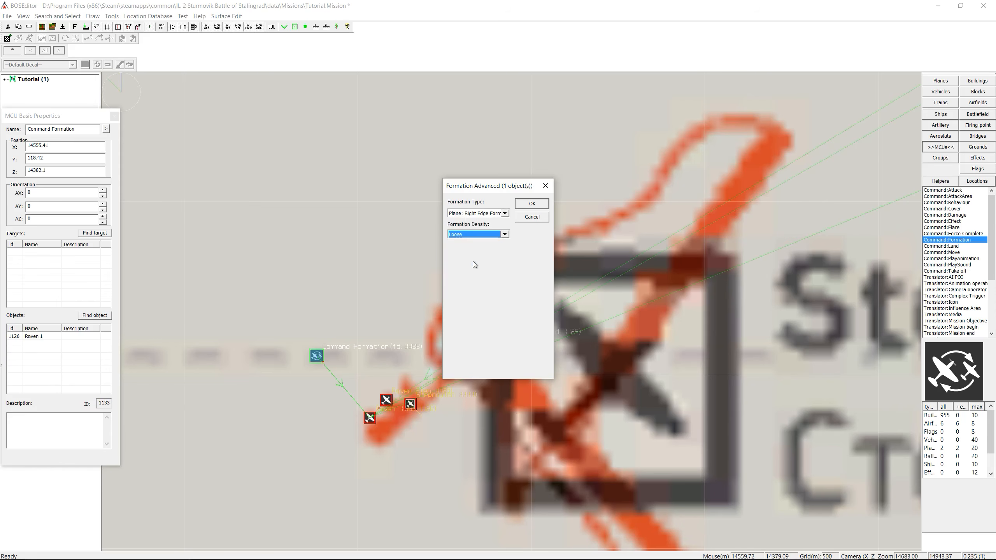
pyautogui.click(531, 204)
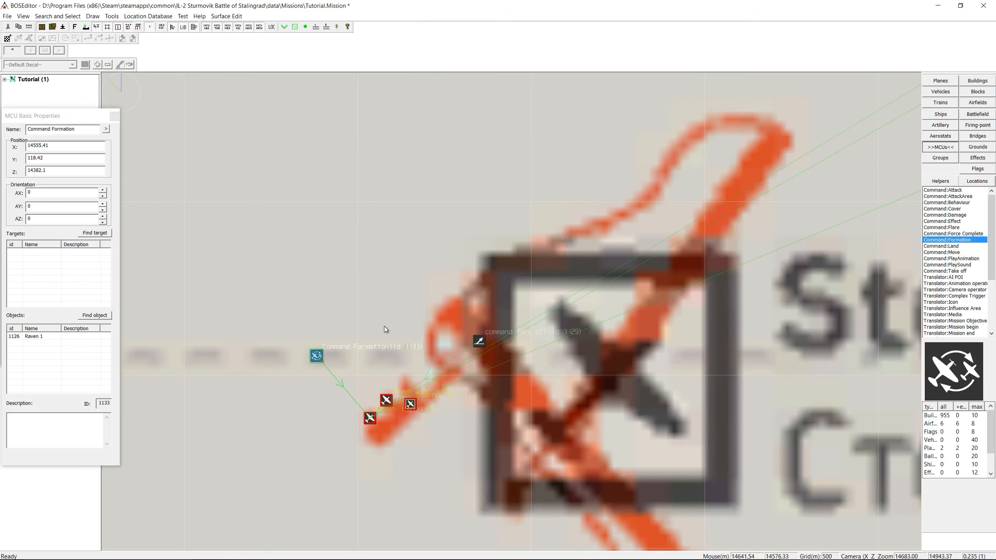
# Step: Add an OnPlaneTookOff event targeting Raven Waypoint 1 in Raven 1's advanced properties
pyautogui.click(369, 420)
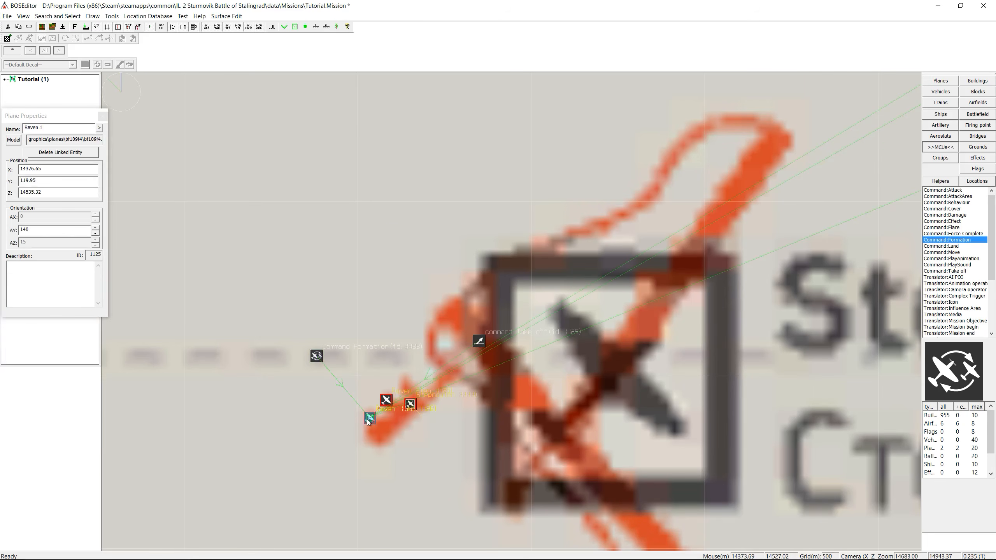
pyautogui.rightClick(368, 420)
pyautogui.click(437, 242)
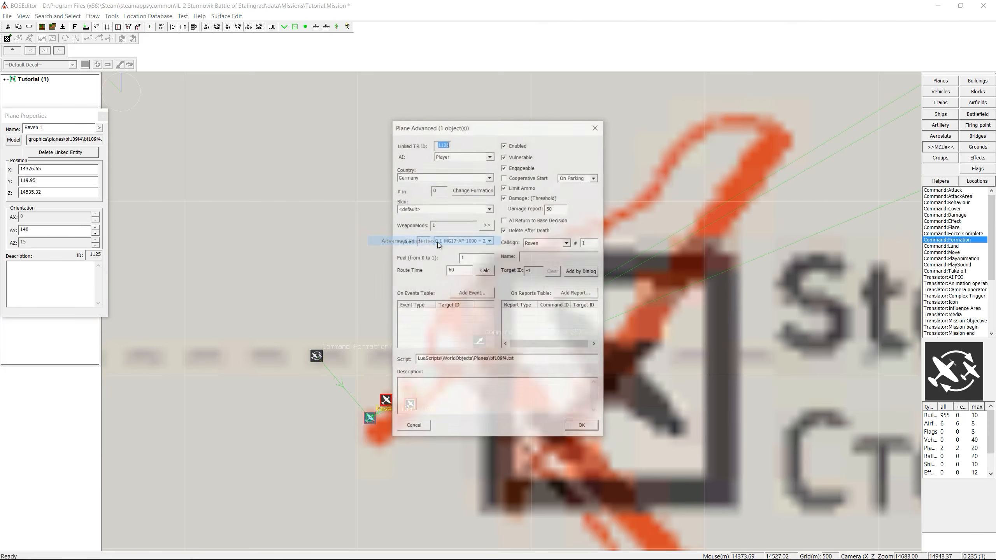
pyautogui.click(478, 293)
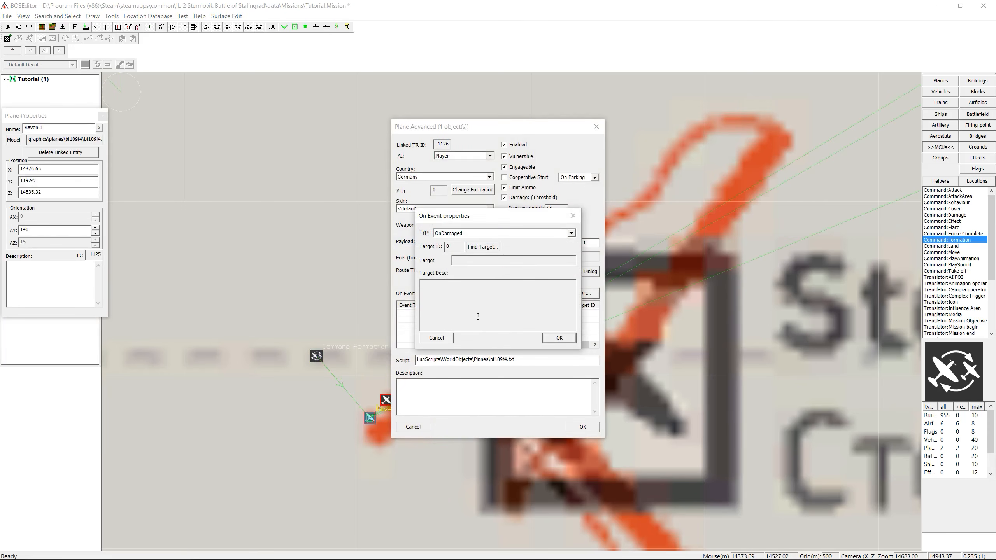
pyautogui.click(461, 233)
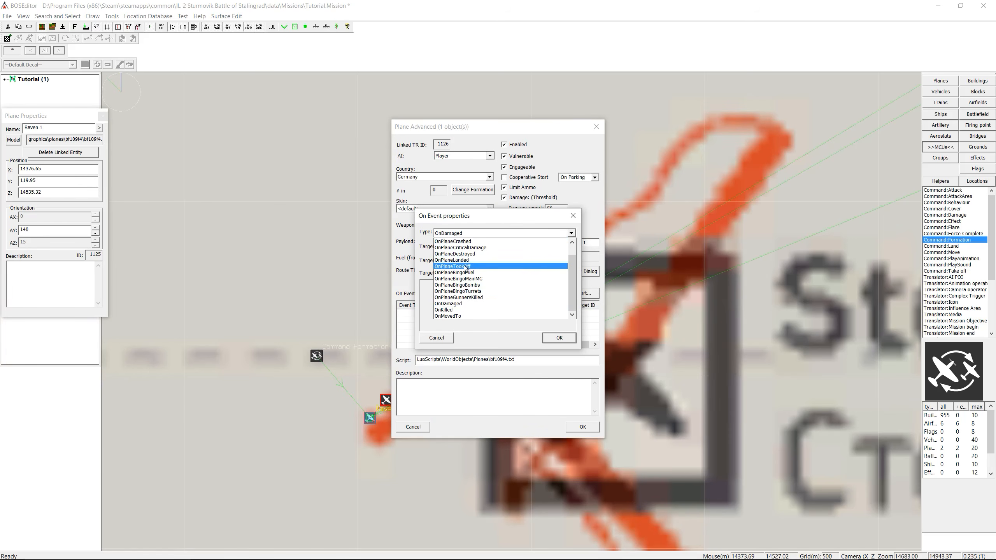
pyautogui.click(464, 267)
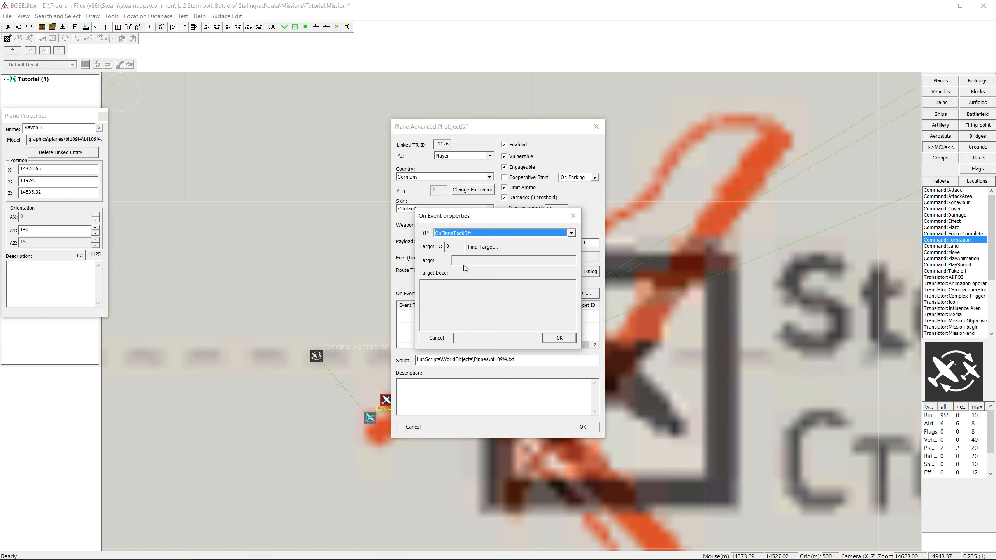
pyautogui.click(481, 247)
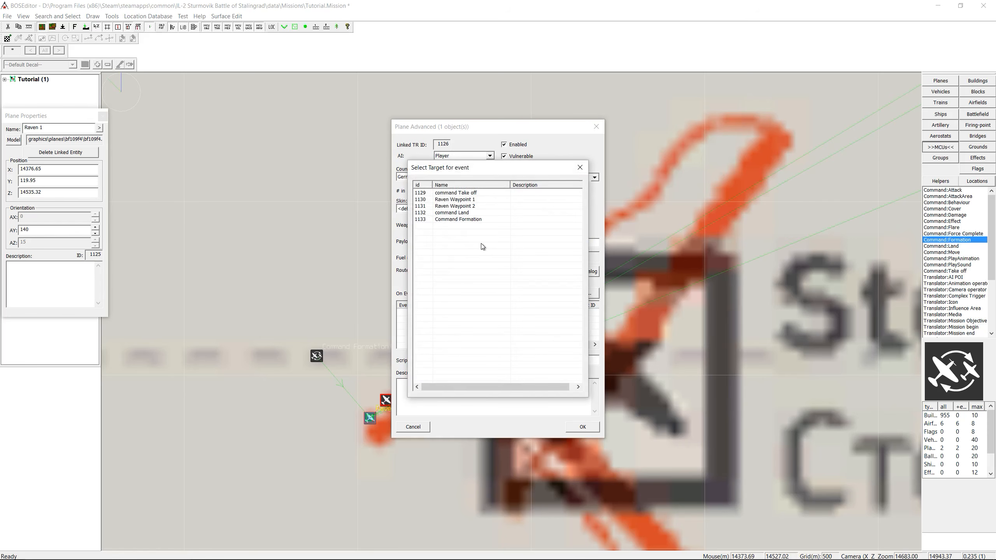
pyautogui.click(458, 200)
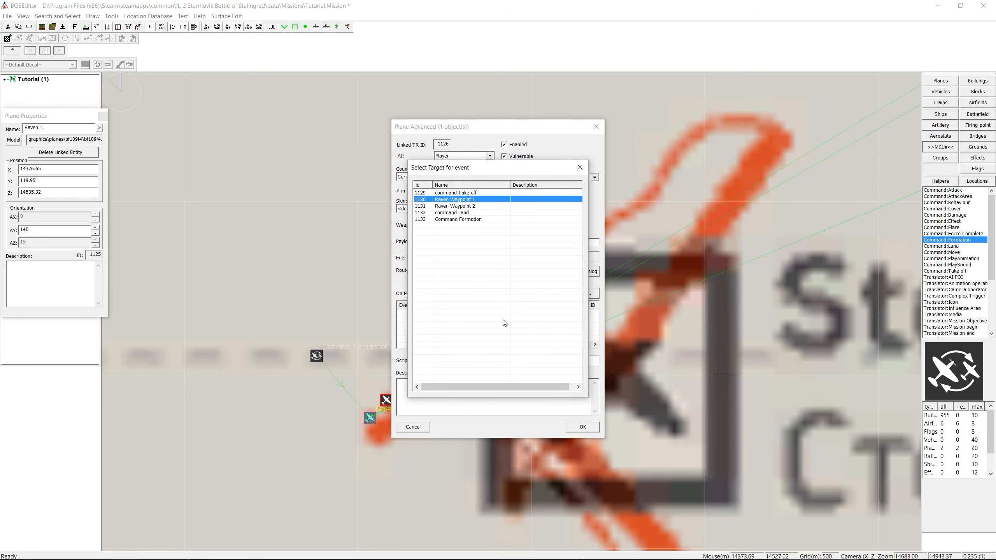
pyautogui.doubleClick(442, 199)
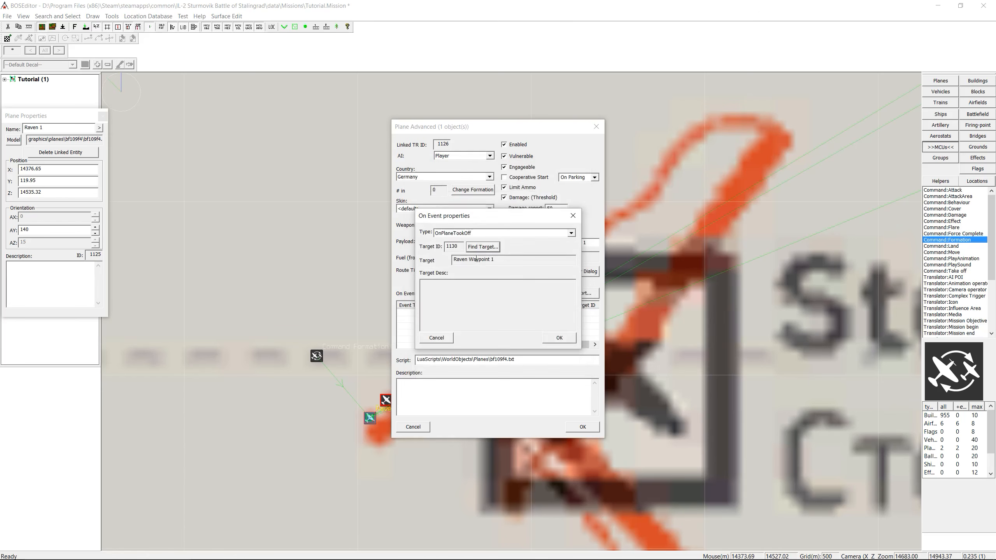
pyautogui.click(554, 338)
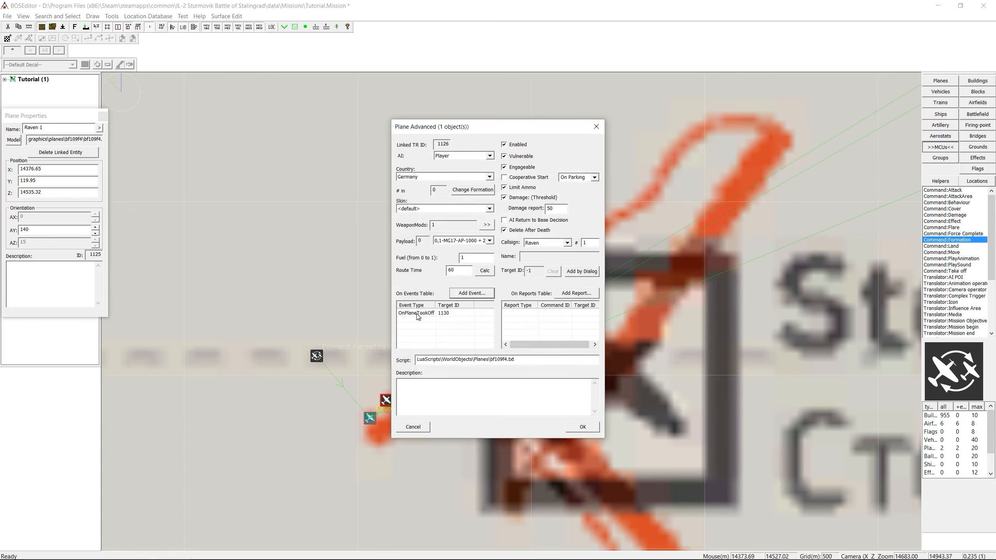
# Step: Add a second OnPlaneTookOff event to Raven 1 targeting Command Formation, and accept the plane's advanced properties
pyautogui.click(473, 295)
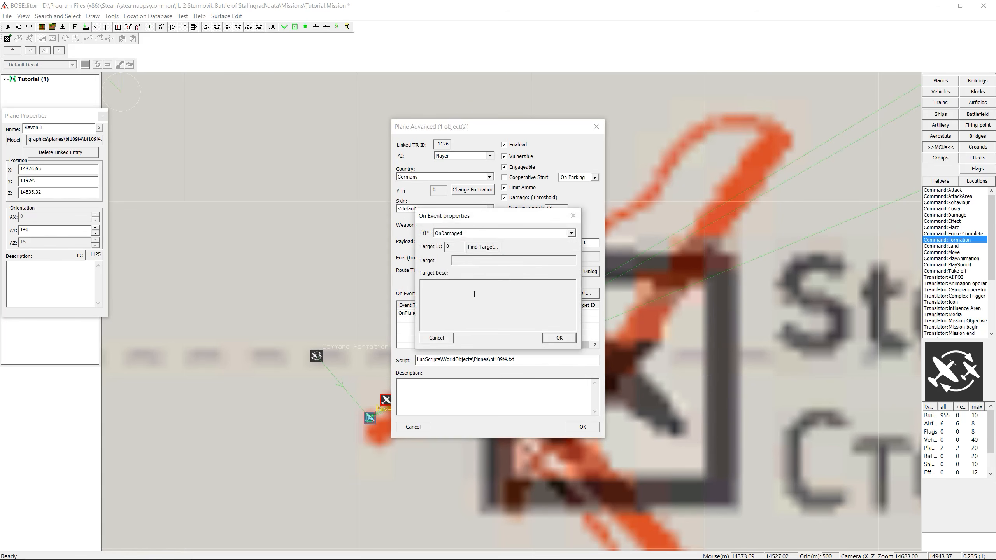
pyautogui.click(456, 232)
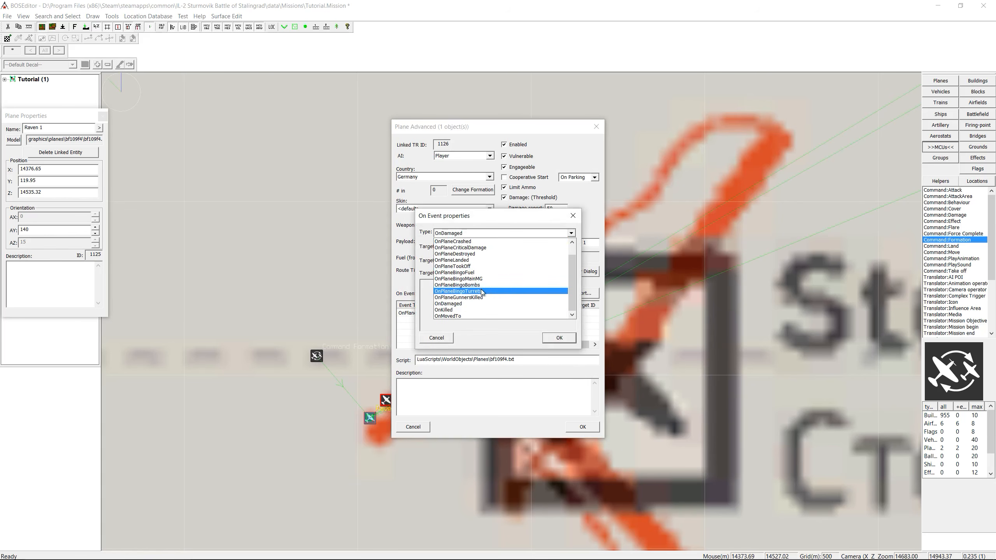
pyautogui.click(476, 267)
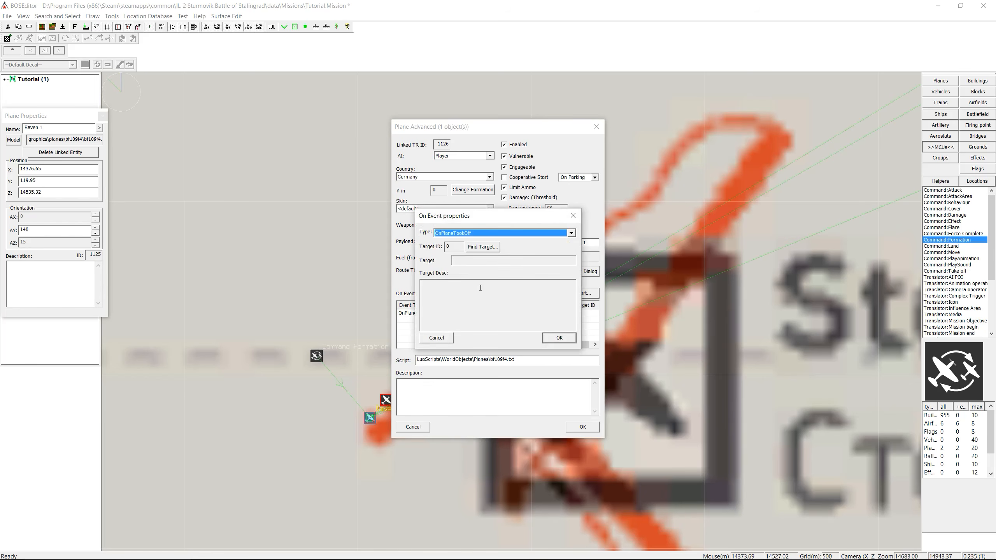
pyautogui.click(480, 247)
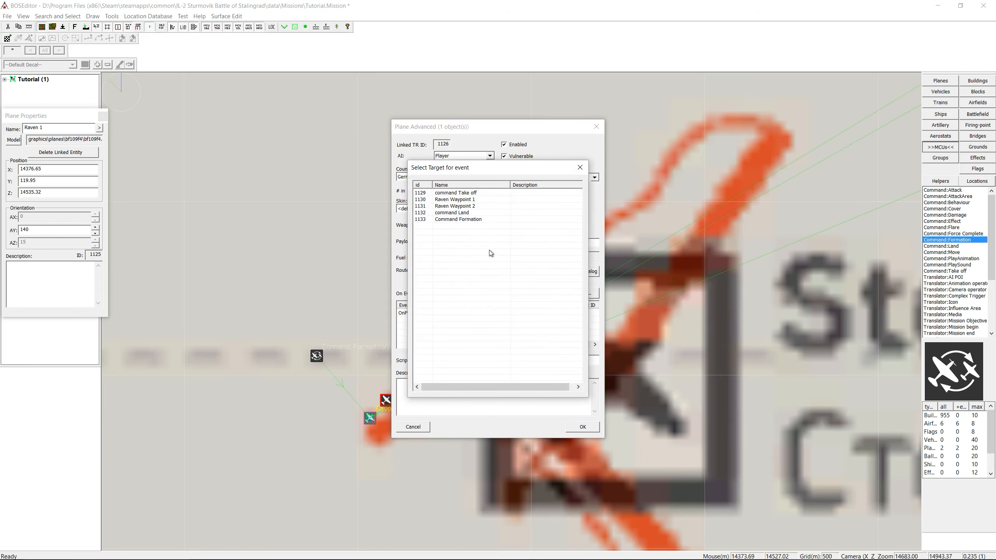
pyautogui.click(455, 220)
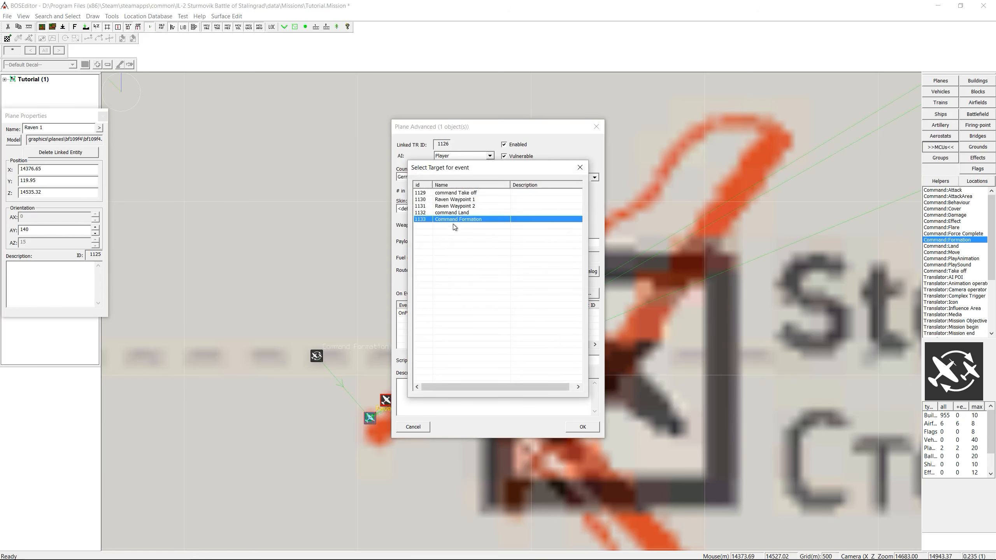
pyautogui.doubleClick(446, 220)
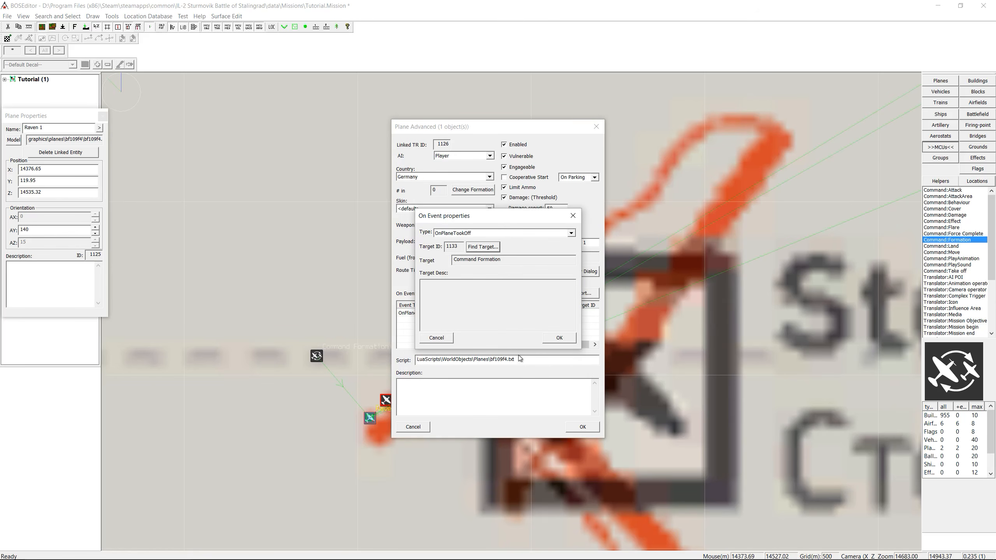
pyautogui.click(558, 338)
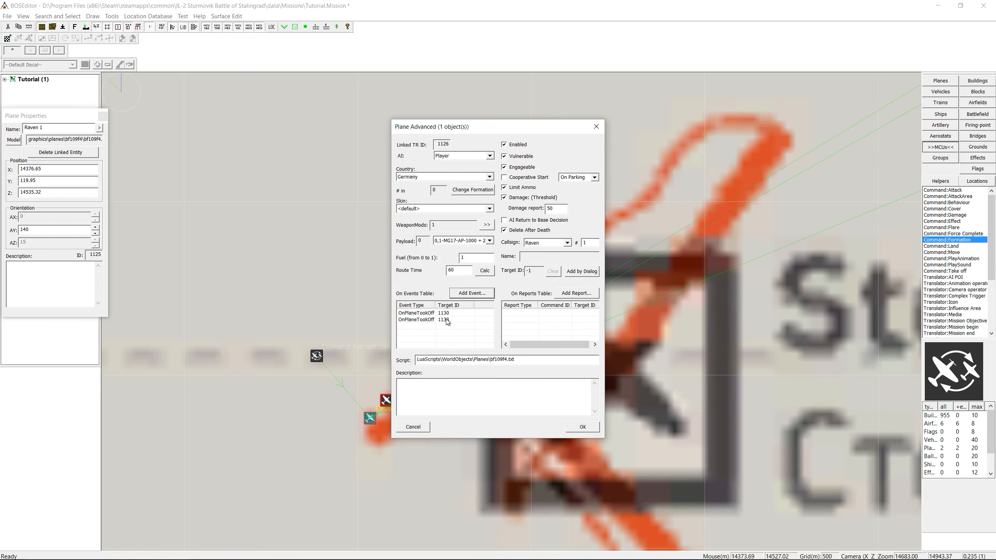
pyautogui.click(580, 427)
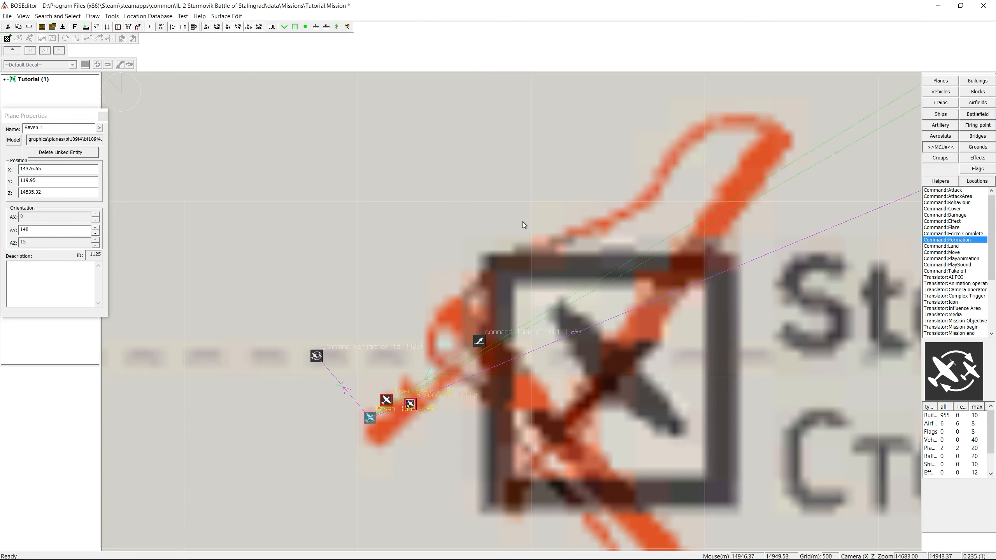
# Step: Place a Translator:Mission begin MCU northwest of the take-off command at Stepnoy and target-link it to that command
pyautogui.moveTo(993, 260); pyautogui.dragTo(994, 310)
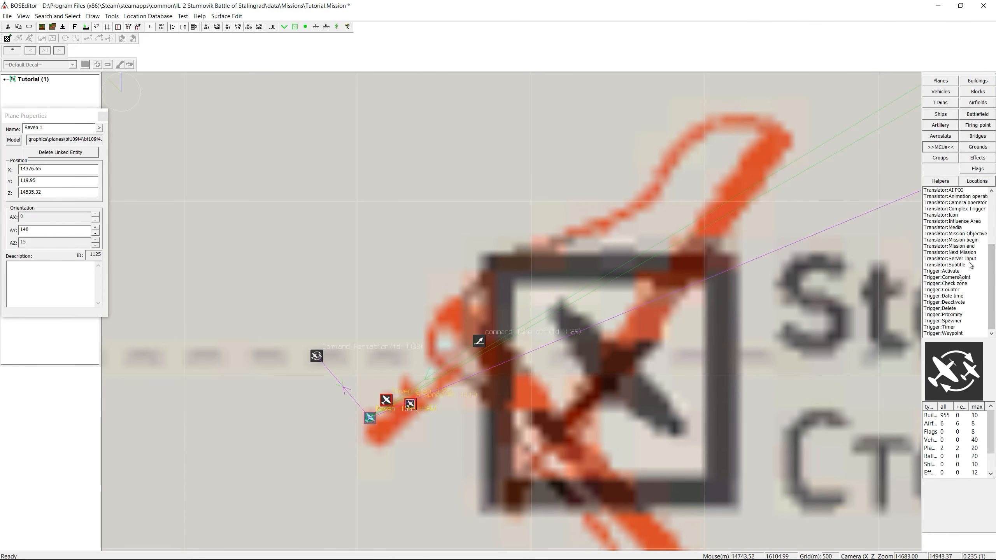
pyautogui.click(942, 239)
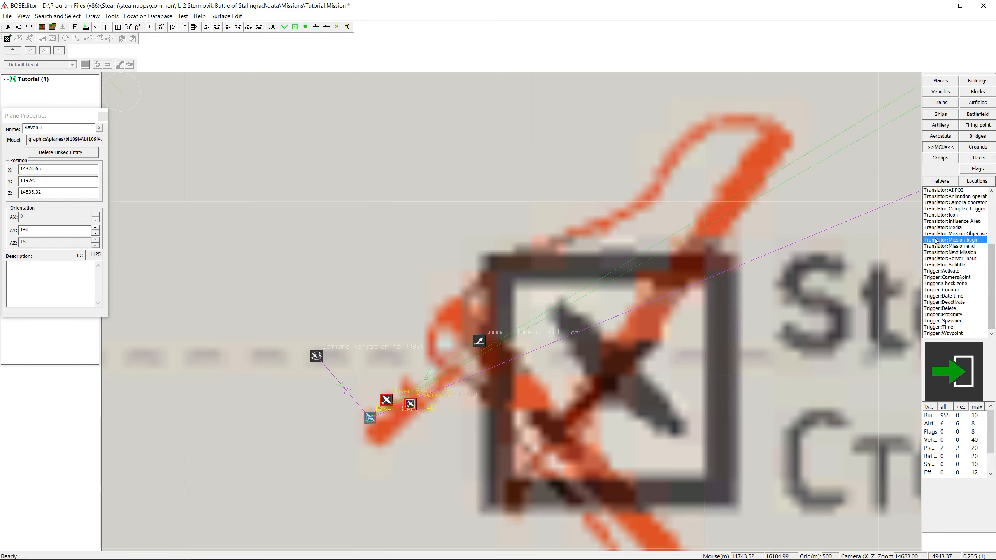
pyautogui.click(356, 242)
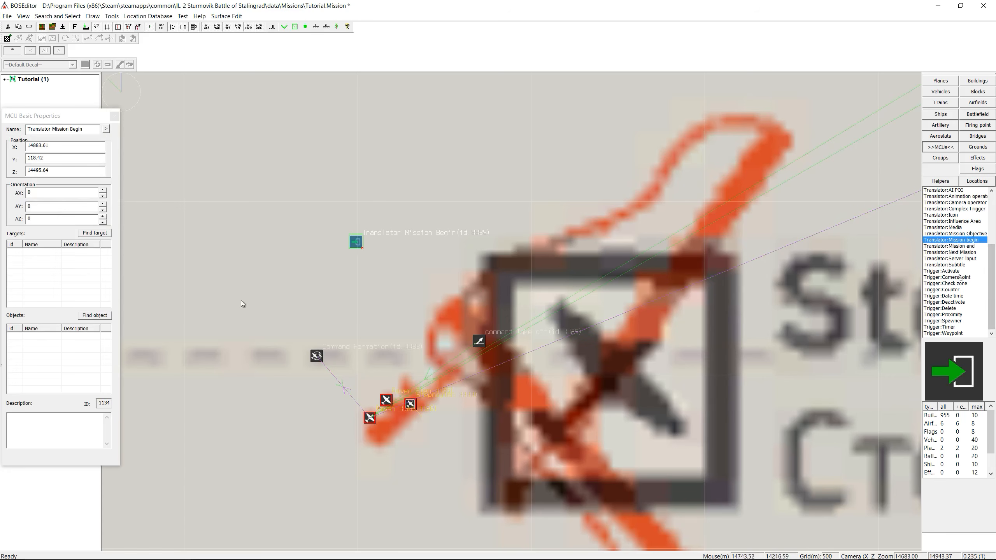
pyautogui.click(96, 233)
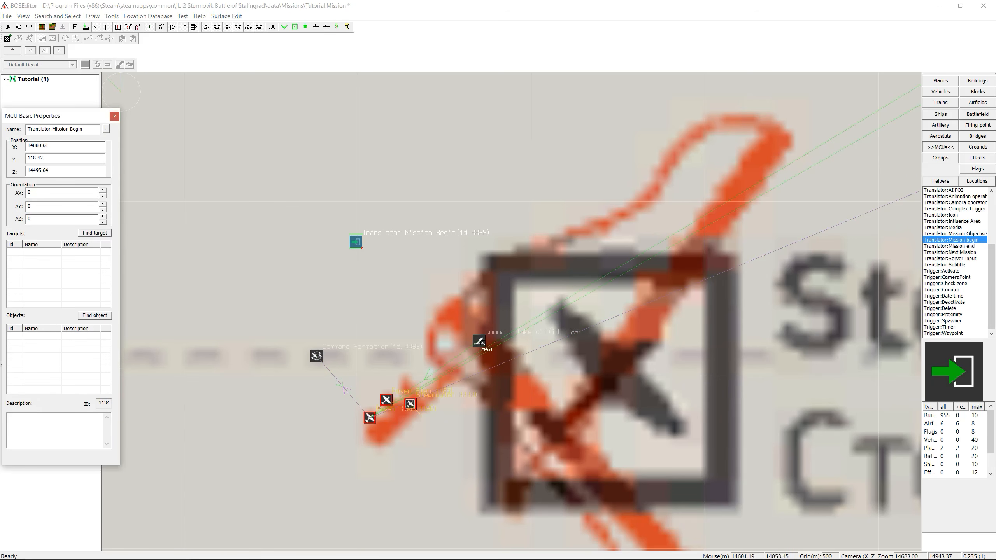
pyautogui.click(479, 340)
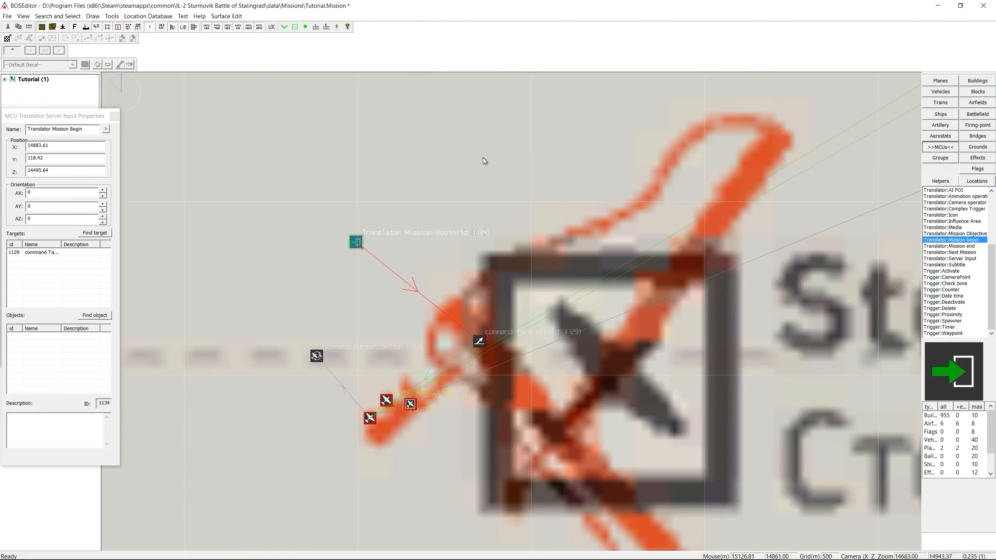
# Step: Place a bf109f4 plane on open ground northwest of the Stepnoy airfield, beside the road below the 0402 map label
pyautogui.scroll(-5, 494, 188)
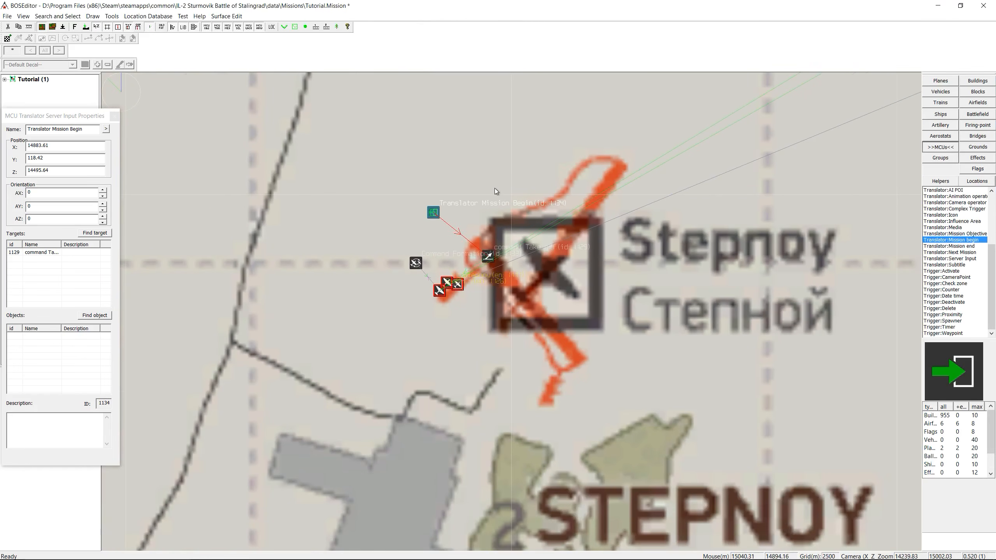
pyautogui.moveTo(479, 120); pyautogui.dragTo(499, 275, button='middle')
pyautogui.scroll(-1, 497, 258)
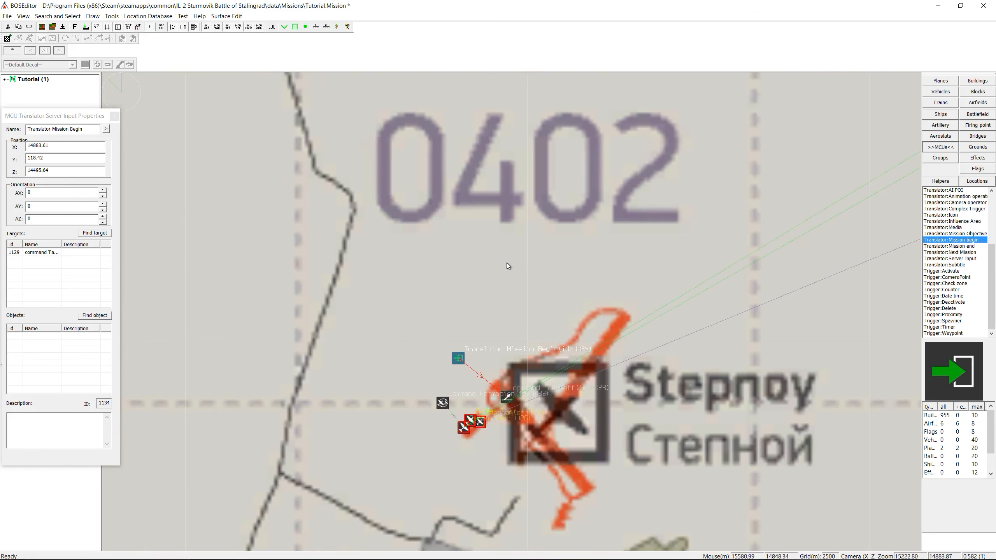
pyautogui.click(940, 81)
pyautogui.click(938, 190)
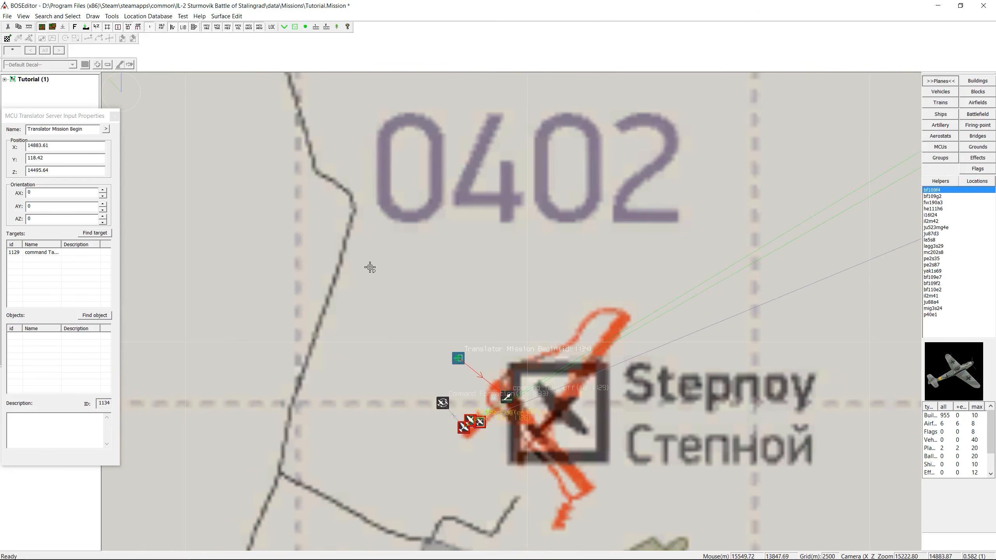
pyautogui.click(372, 263)
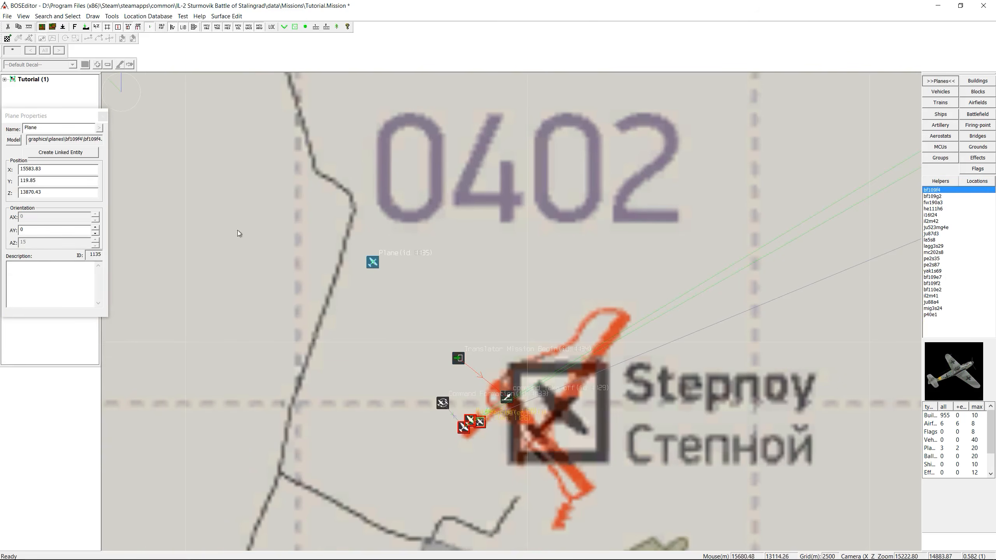
# Step: Name the new plane Hawk 1, set its Y position to 200, and create its linked entity
pyautogui.moveTo(43, 128); pyautogui.dragTo(2, 133)
pyautogui.write('Hawk 1')
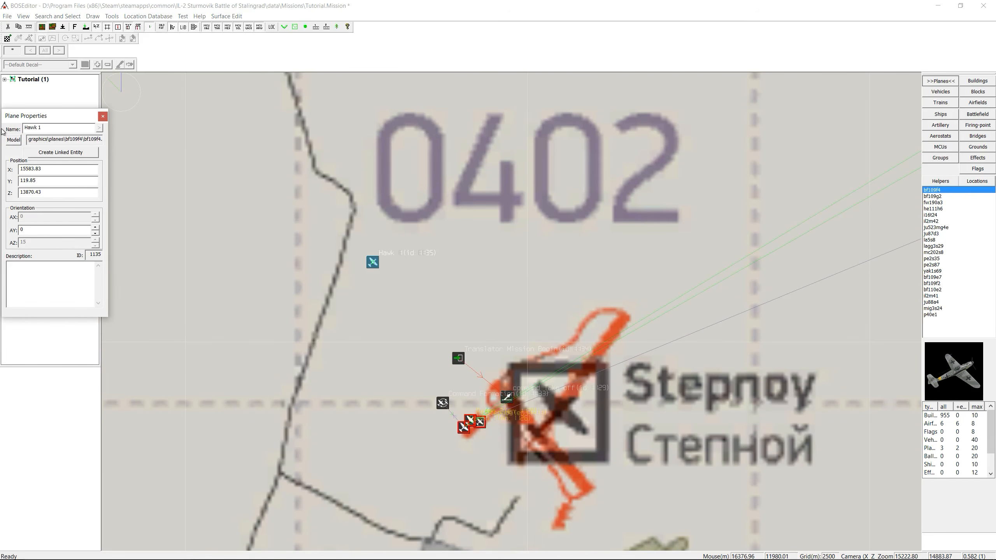
pyautogui.moveTo(43, 182); pyautogui.dragTo(1, 184)
pyautogui.write('200')
pyautogui.click(59, 153)
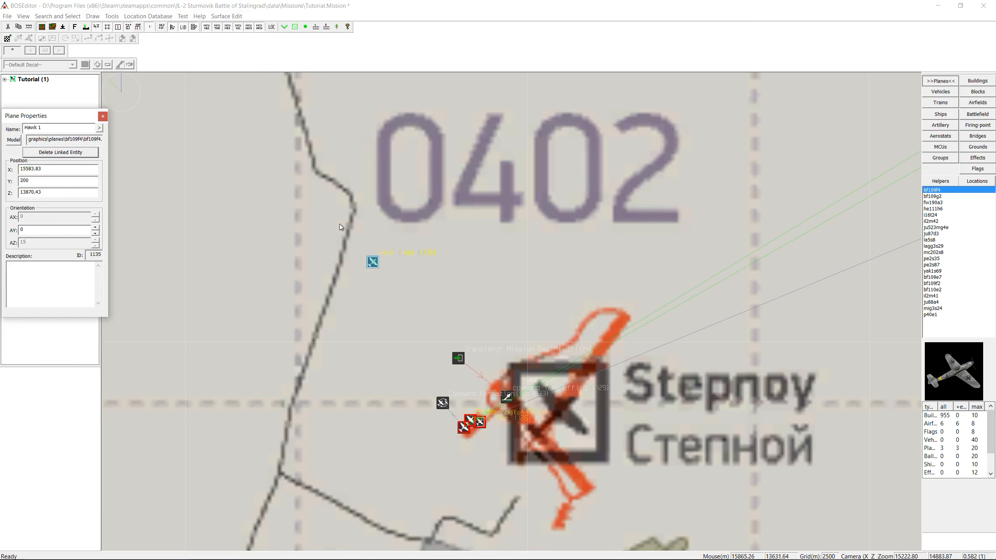
# Step: In Hawk 1's advanced properties, set the country to Germany and the start type to In Air
pyautogui.doubleClick(372, 262)
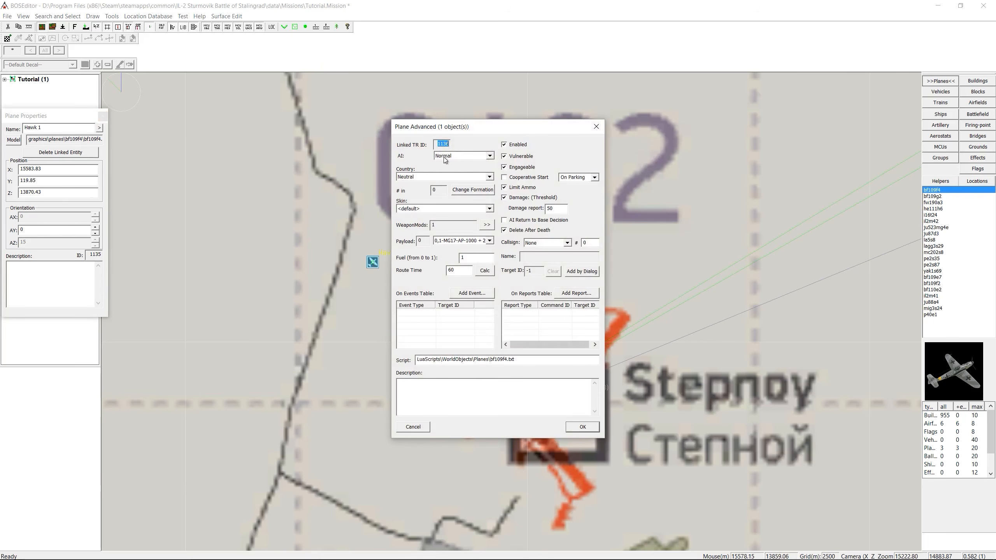
pyautogui.click(426, 177)
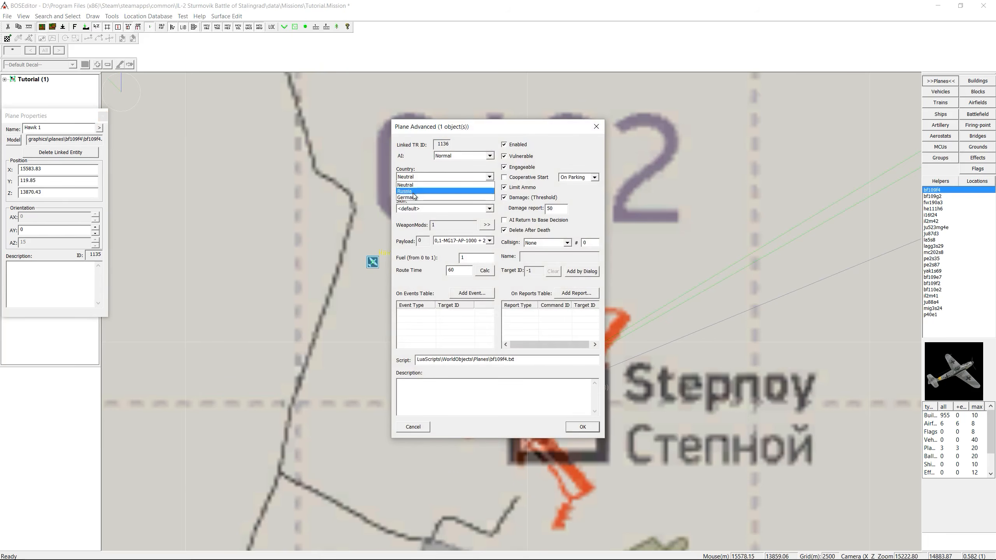
pyautogui.click(442, 201)
pyautogui.click(589, 179)
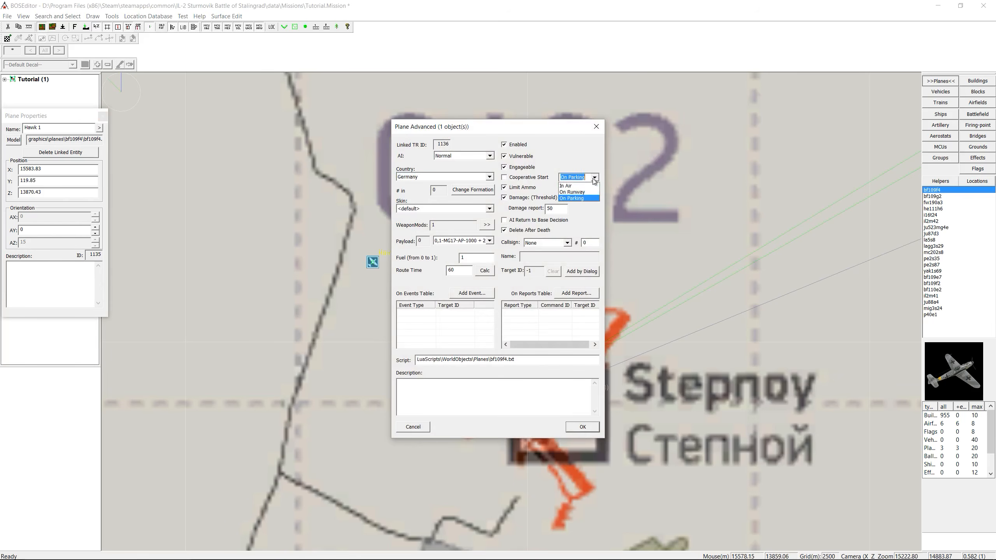
pyautogui.click(564, 187)
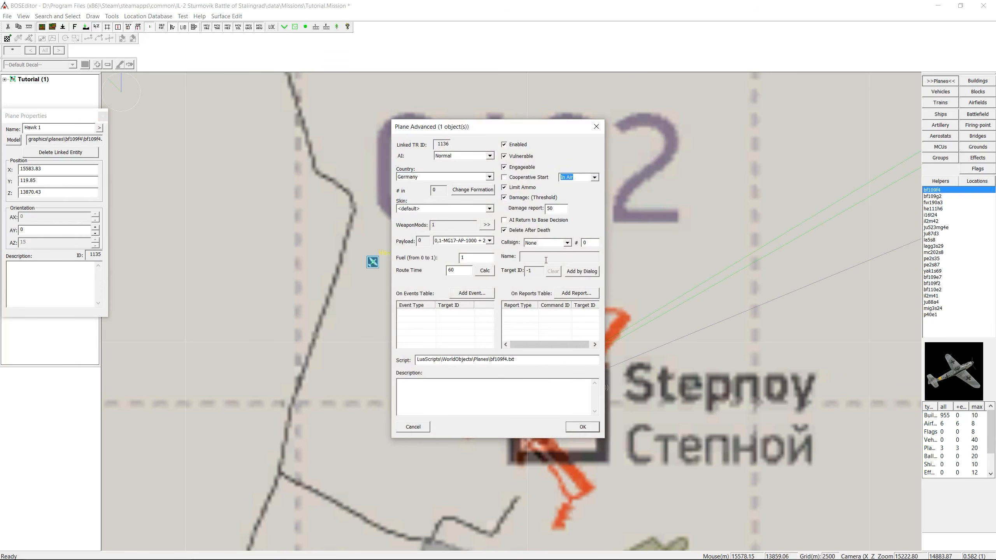
# Step: Set Hawk 1's callsign to Hawk with number 1 and accept the advanced properties
pyautogui.click(545, 243)
pyautogui.scroll(-2, 541, 310)
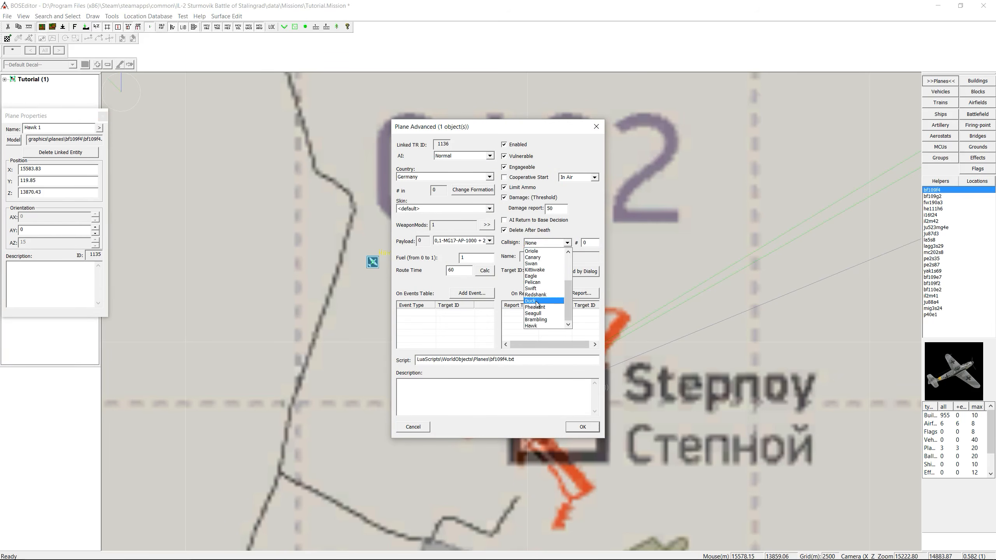
pyautogui.click(534, 325)
pyautogui.click(590, 242)
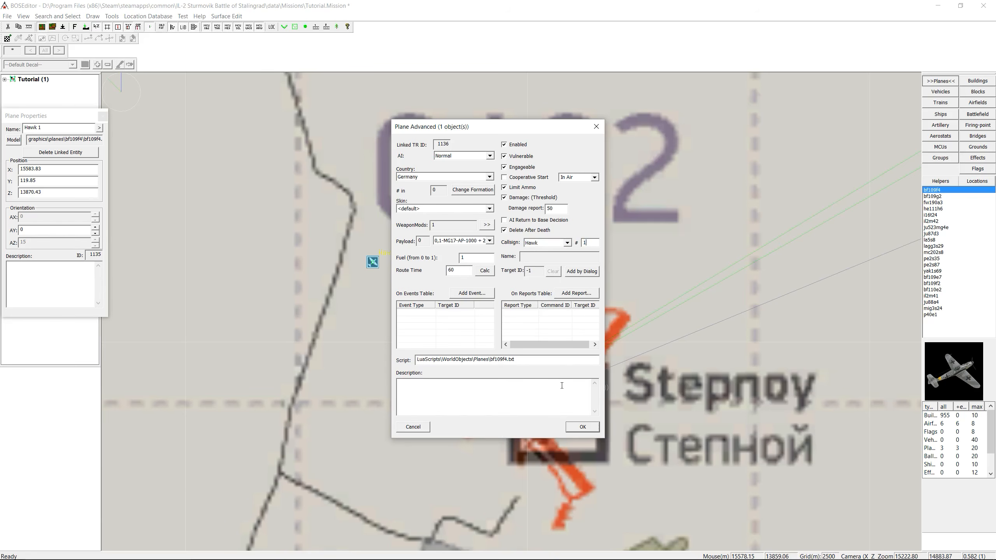
pyautogui.click(580, 425)
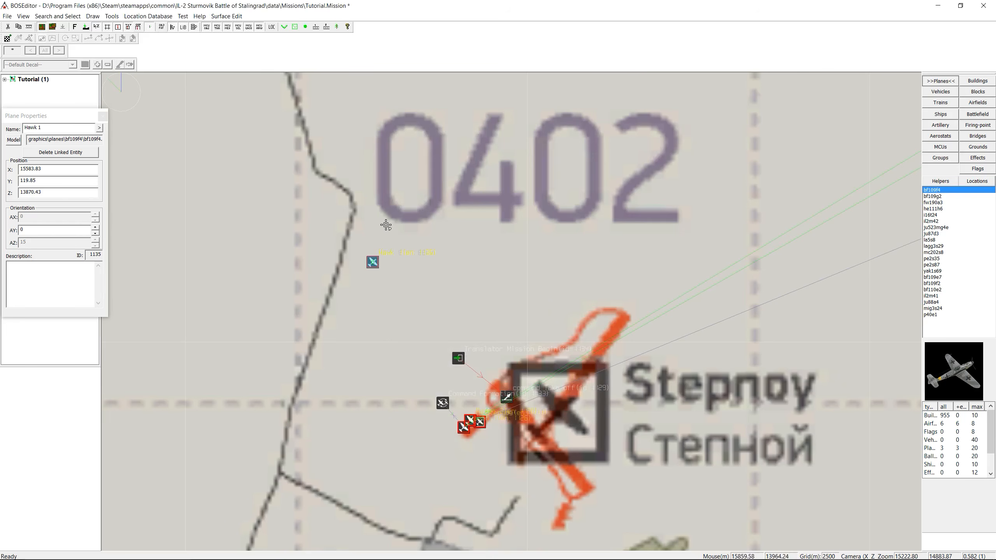
# Step: Place a second bf109f4 just northeast of Hawk 1, name it Hawk 2, set Y to 200, and create its linked entity
pyautogui.click(389, 215)
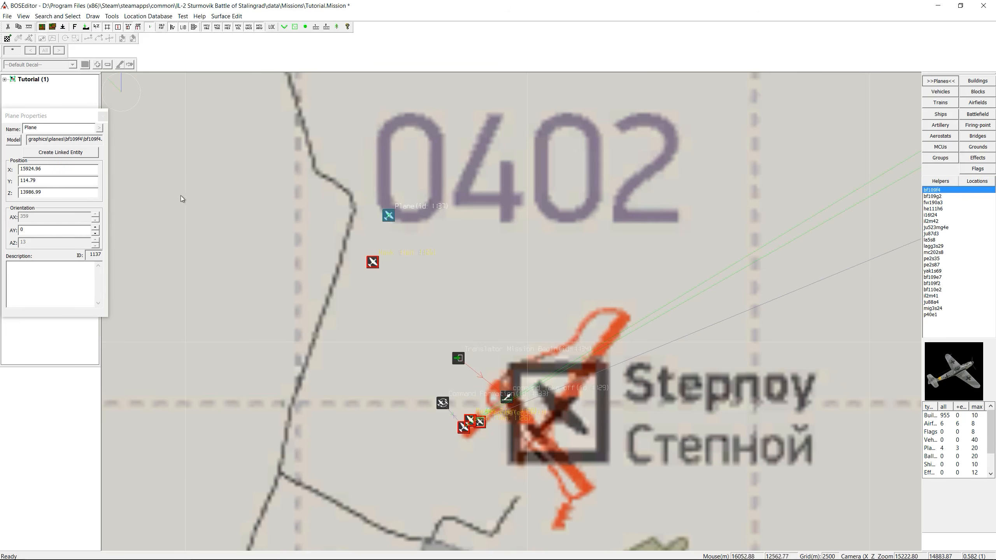
pyautogui.doubleClick(50, 129)
pyautogui.write('Hawk 2')
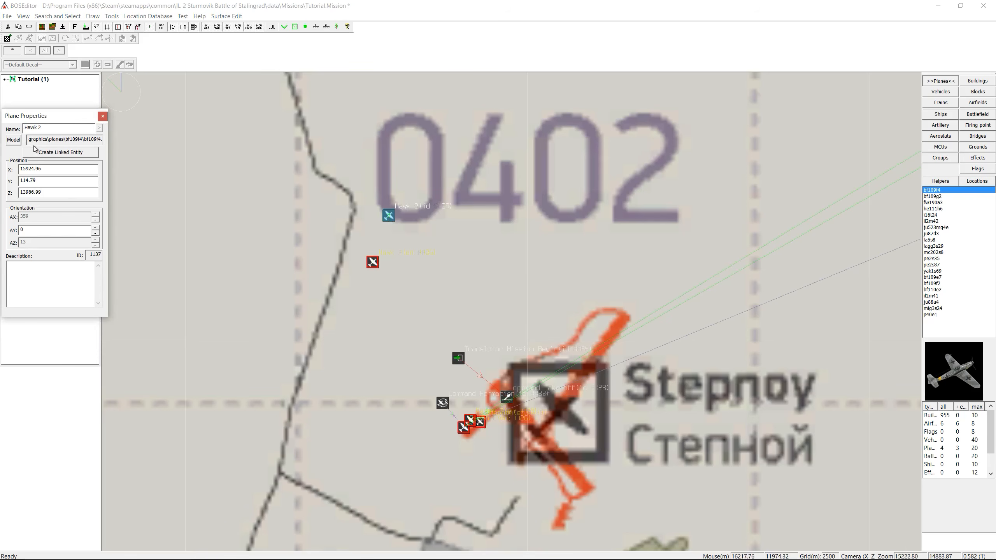
pyautogui.doubleClick(40, 180)
pyautogui.write('200')
pyautogui.click(80, 153)
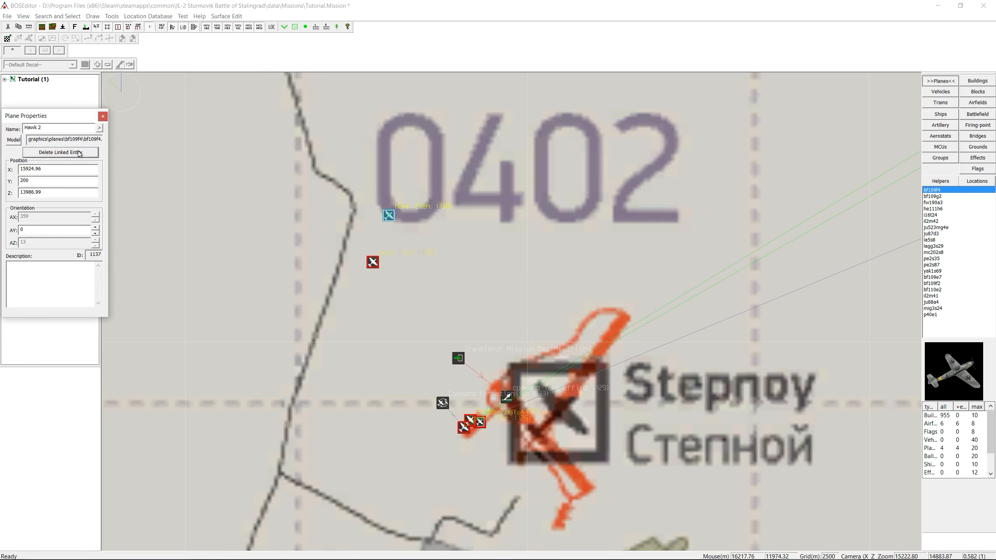
# Step: In Hawk 2's advanced properties, set the country to Germany and the start type to In Air
pyautogui.doubleClick(388, 217)
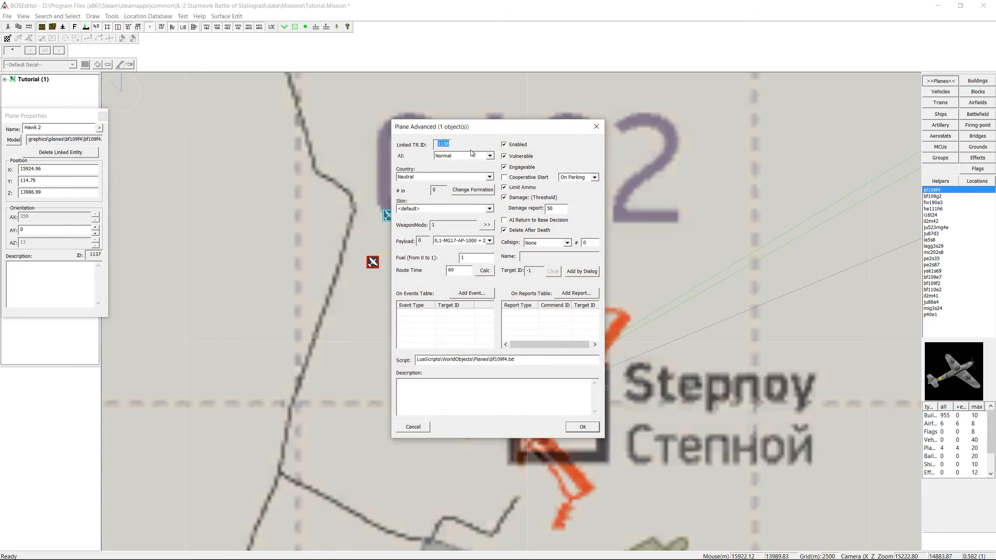
pyautogui.click(433, 176)
pyautogui.click(435, 196)
pyautogui.click(595, 179)
pyautogui.click(577, 186)
# Step: Set Hawk 2's callsign to Hawk and accept its advanced properties
pyautogui.click(544, 244)
pyautogui.scroll(-3, 547, 305)
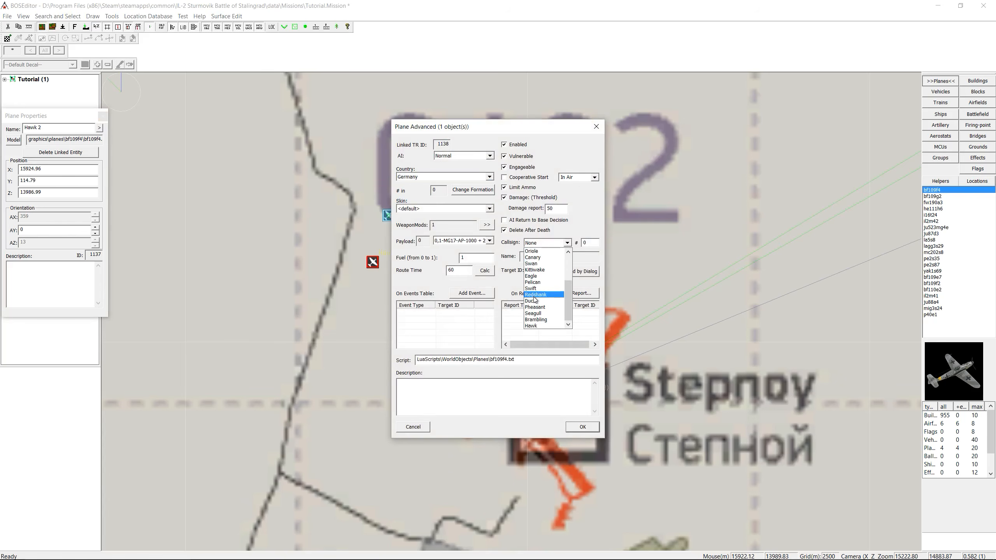
pyautogui.click(534, 325)
pyautogui.click(585, 243)
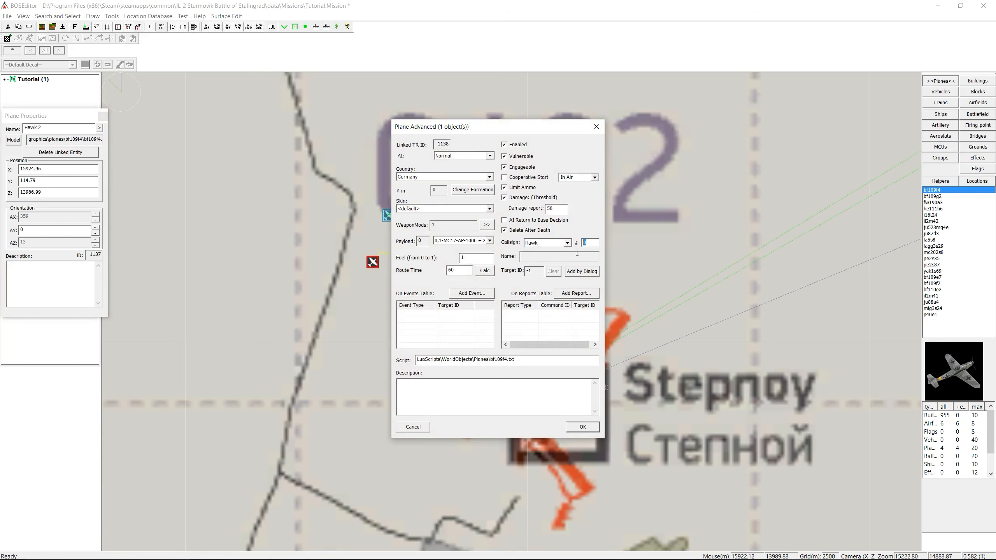
pyautogui.click(582, 426)
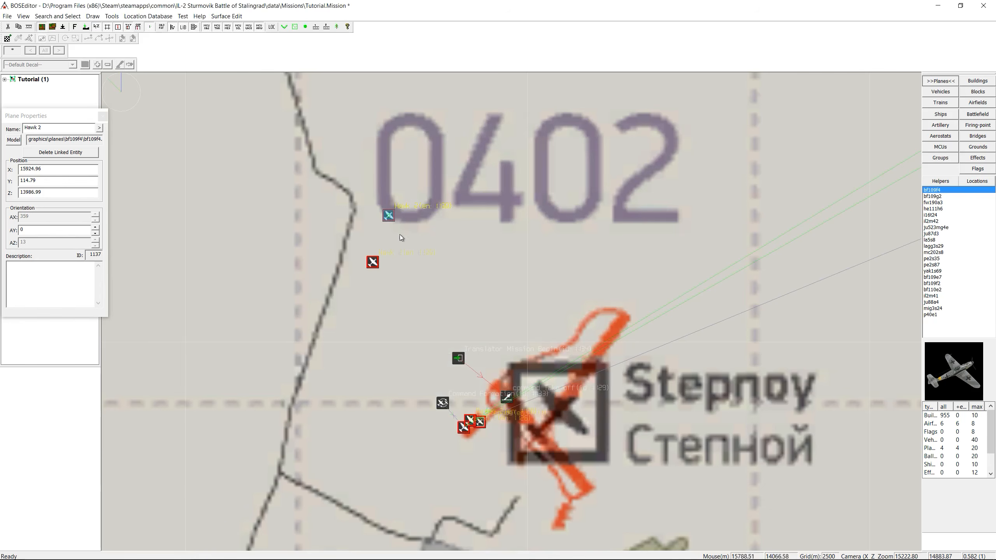
# Step: Target-link Hawk 2 to Hawk 1 so that it follows Hawk 1 as its leader
pyautogui.rightClick(388, 216)
pyautogui.moveTo(446, 243)
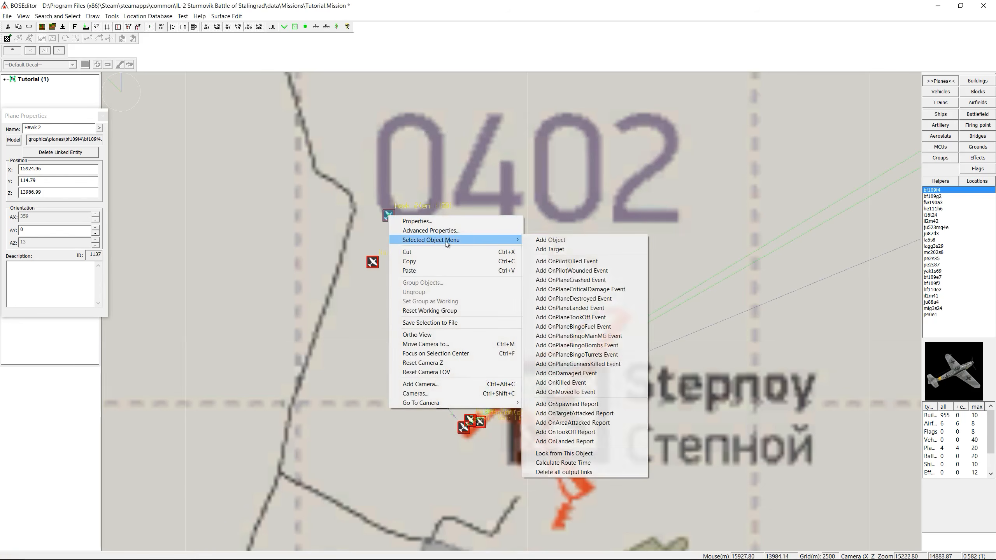
pyautogui.click(549, 249)
pyautogui.click(373, 262)
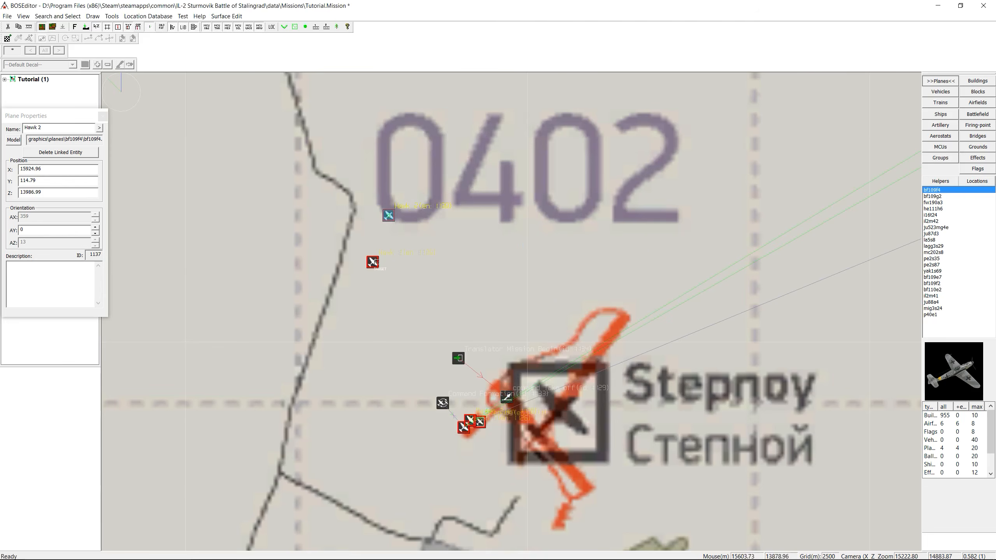
pyautogui.click(373, 262)
# Step: Place a Trigger:Waypoint MCU just south of Hawk 1 and object-link it to Hawk 1
pyautogui.click(939, 148)
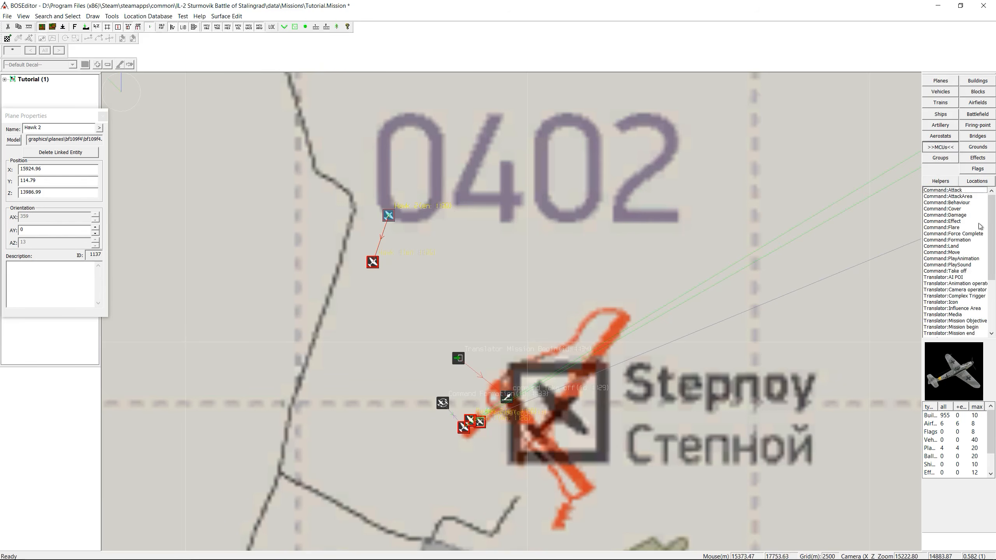
pyautogui.moveTo(991, 238); pyautogui.dragTo(994, 298)
pyautogui.click(942, 333)
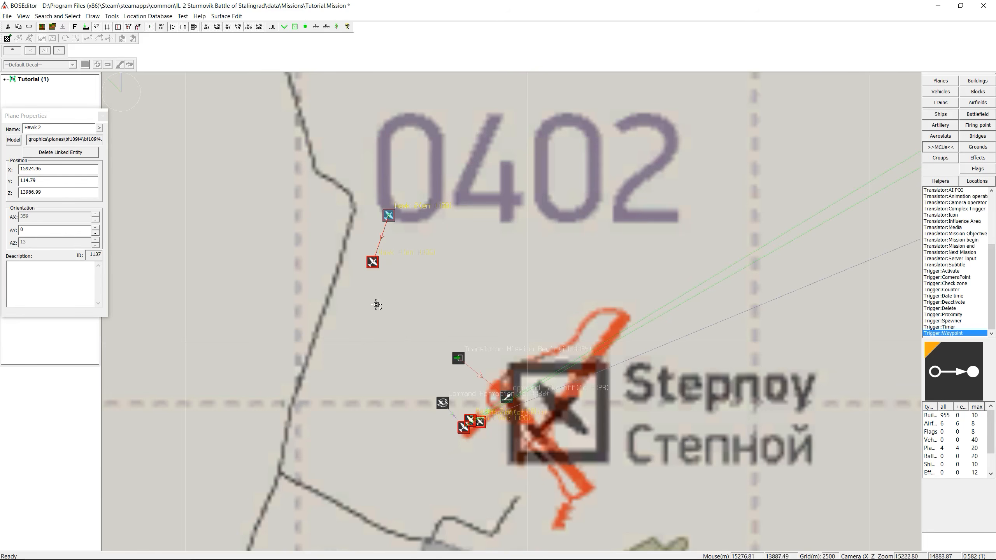
pyautogui.click(381, 298)
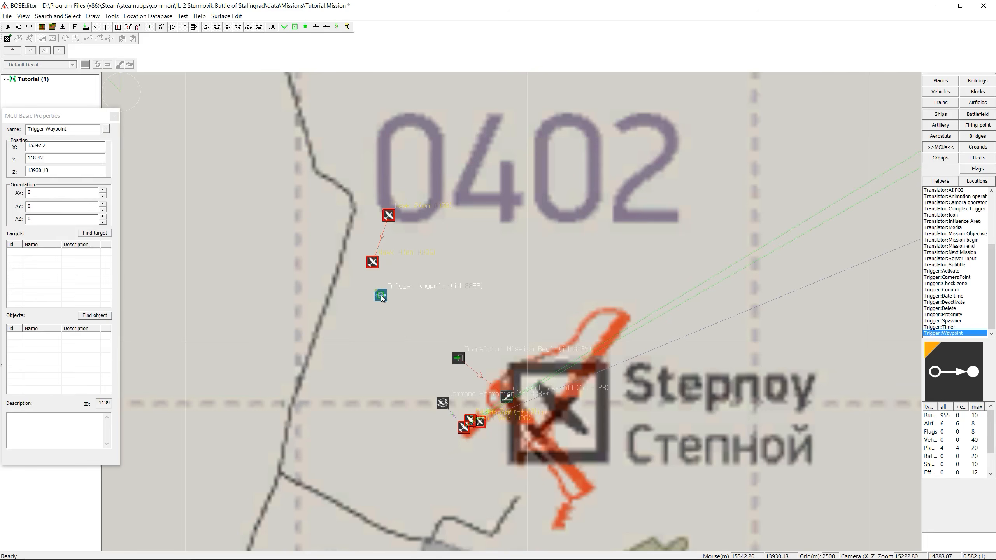
pyautogui.click(94, 315)
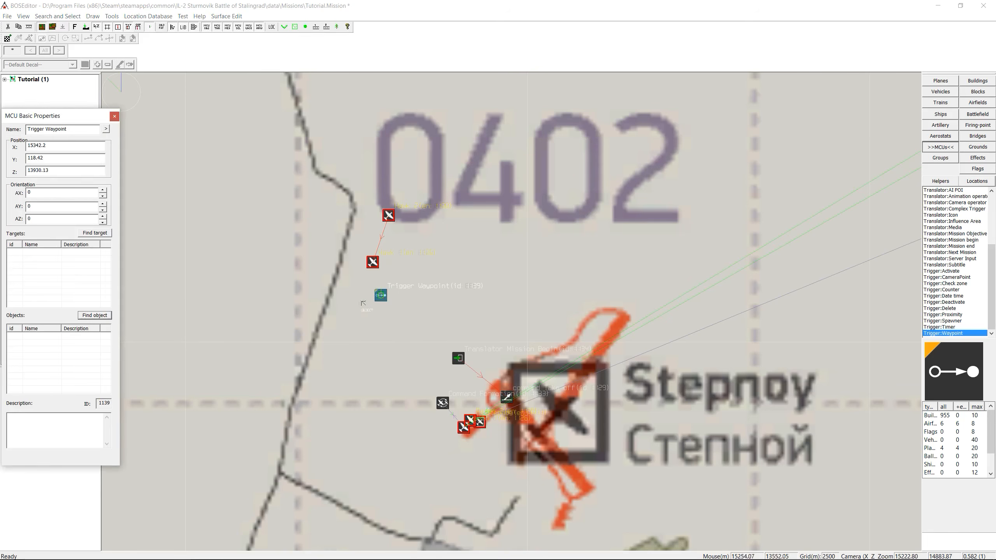
pyautogui.click(373, 264)
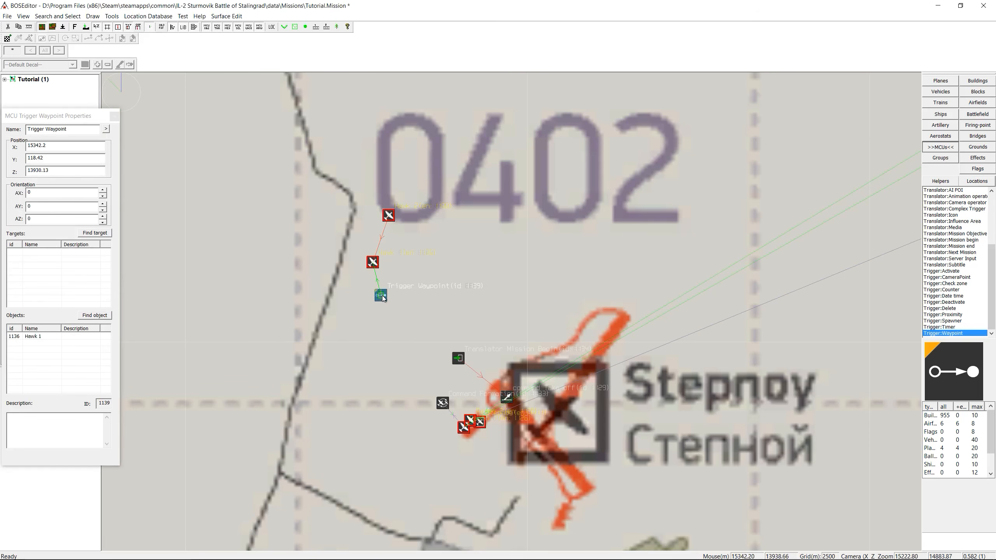
# Step: Rename the new waypoint Hawk Waypoint and set its speed to 250 in the advanced properties
pyautogui.moveTo(46, 129); pyautogui.dragTo(19, 129)
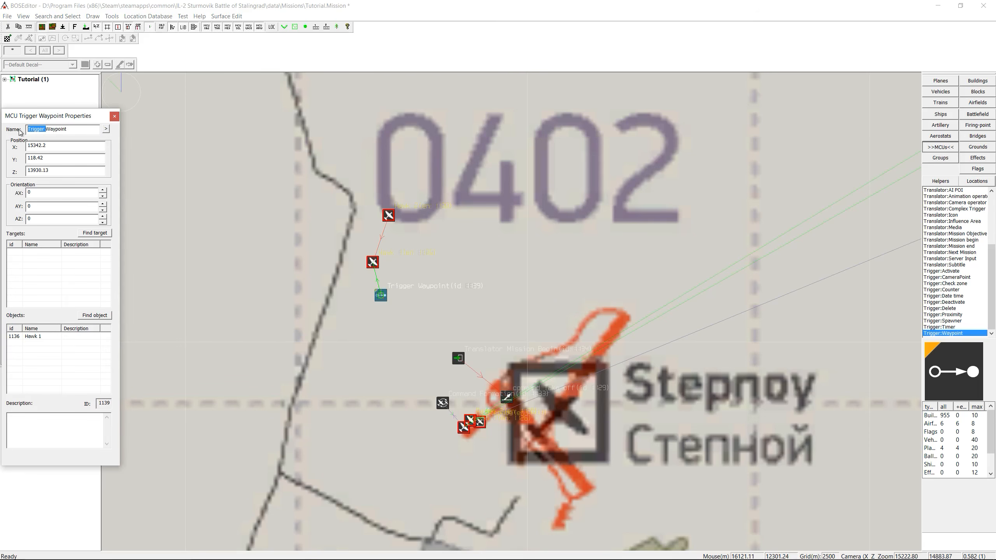
pyautogui.write('Hawk')
pyautogui.click(381, 296)
pyautogui.doubleClick(381, 296)
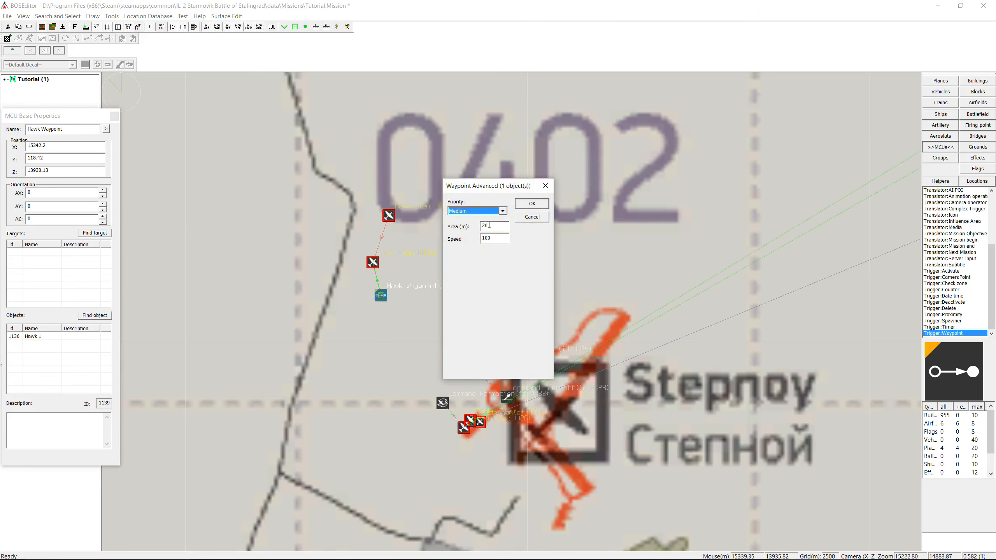
pyautogui.moveTo(487, 239); pyautogui.dragTo(475, 248)
pyautogui.write('250')
pyautogui.click(532, 204)
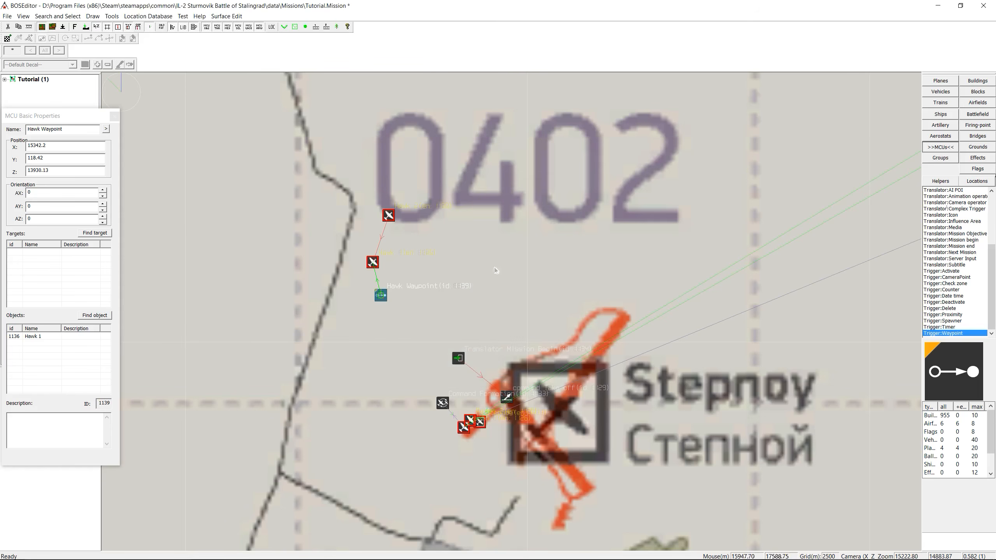
# Step: Place a Command:Land MCU at the Stepnoy airfield, just northwest of the take-off command
pyautogui.moveTo(991, 255); pyautogui.dragTo(990, 200)
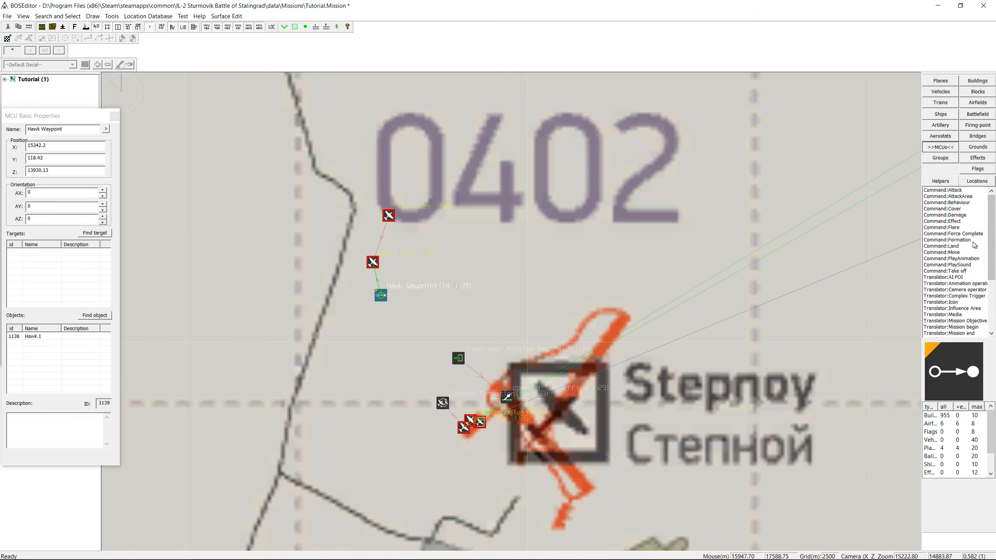
pyautogui.click(949, 246)
pyautogui.scroll(3, 504, 385)
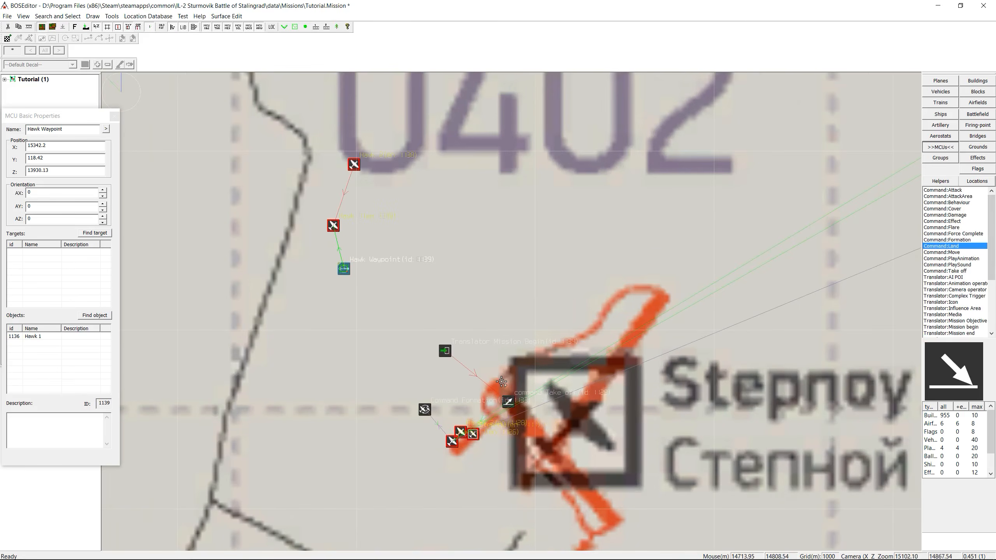
pyautogui.scroll(2, 505, 385)
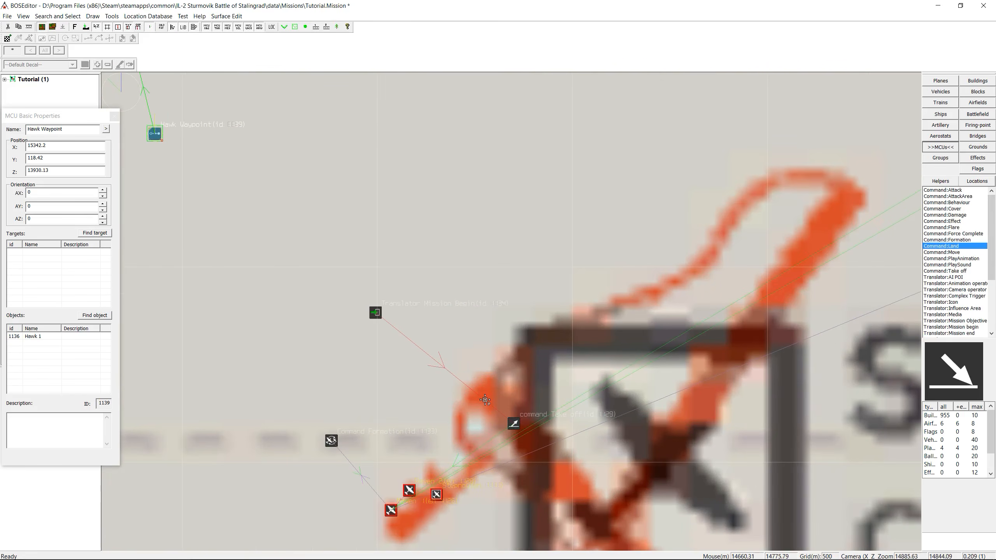
pyautogui.click(487, 399)
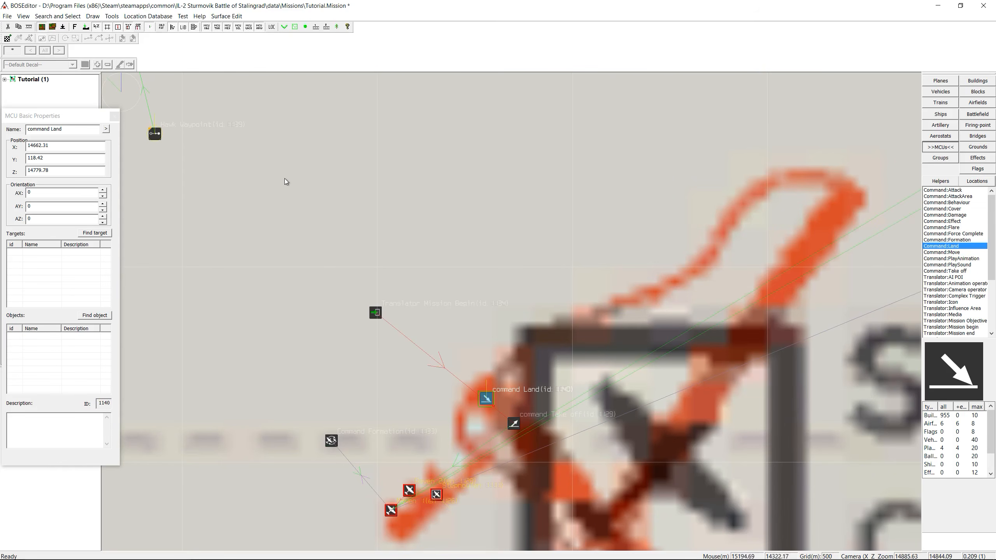
# Step: Target-link the Hawk Waypoint to the Command:Land MCU at Stepnoy
pyautogui.click(155, 135)
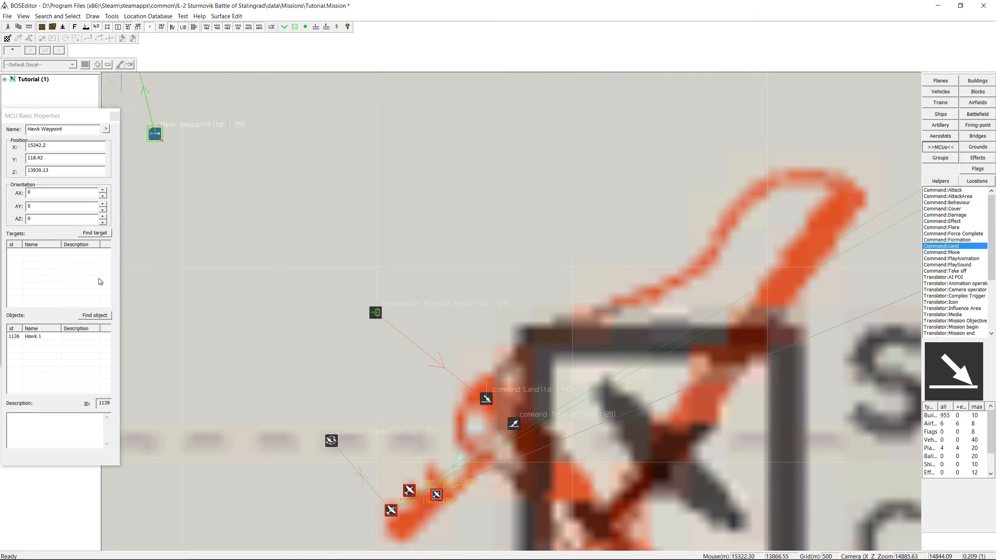
pyautogui.click(99, 236)
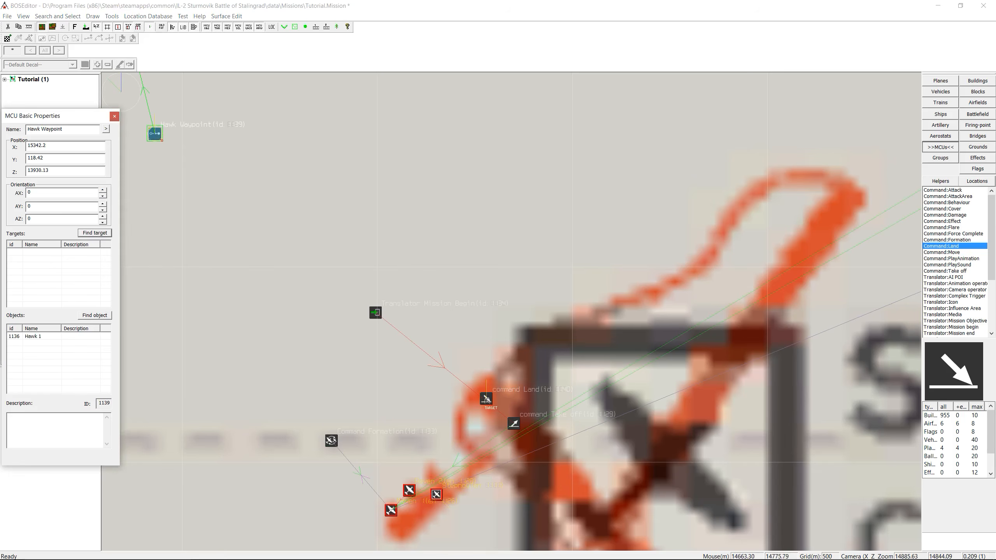
pyautogui.click(486, 399)
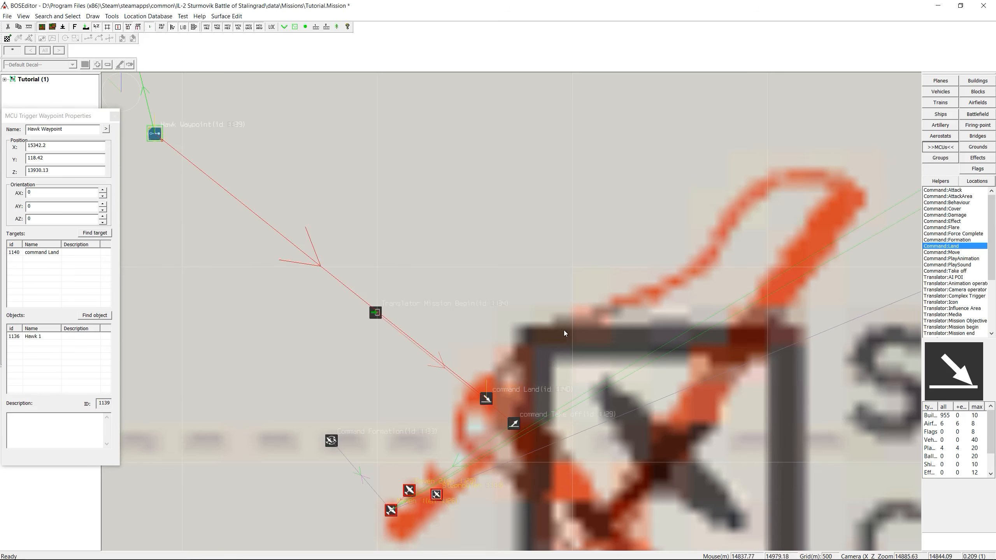
# Step: Object-link the Stepnoy Command:Land MCU to Hawk 1
pyautogui.click(488, 399)
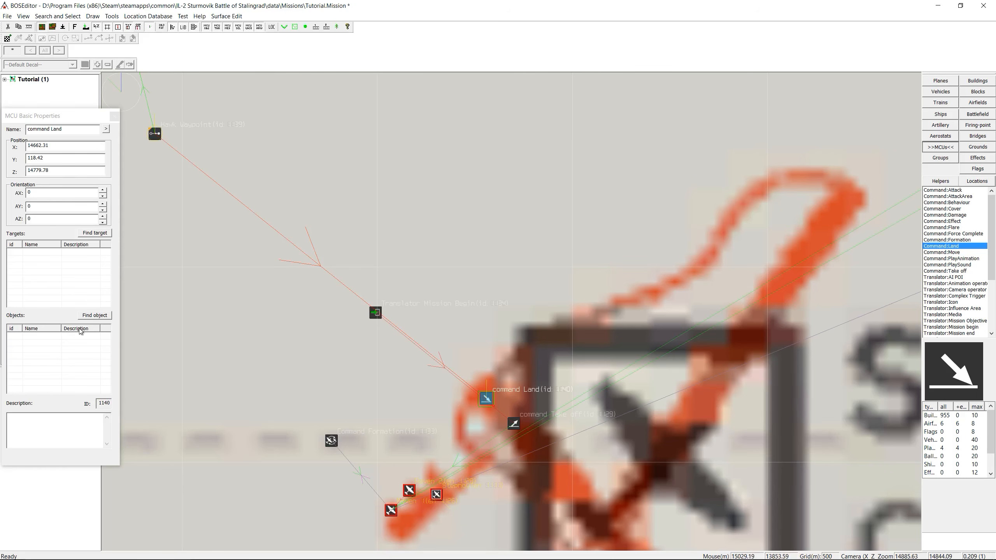
pyautogui.click(100, 317)
pyautogui.scroll(-2, 201, 278)
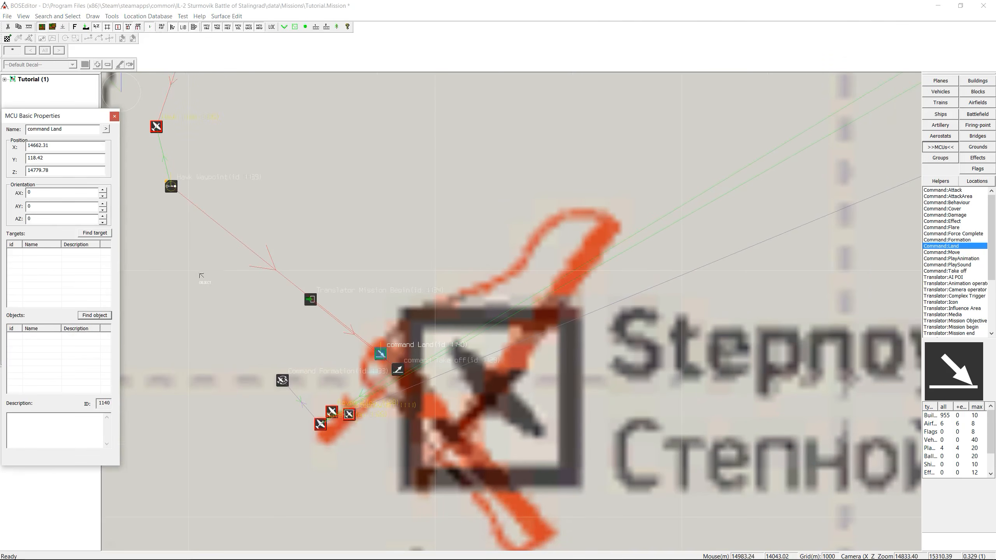
pyautogui.click(155, 126)
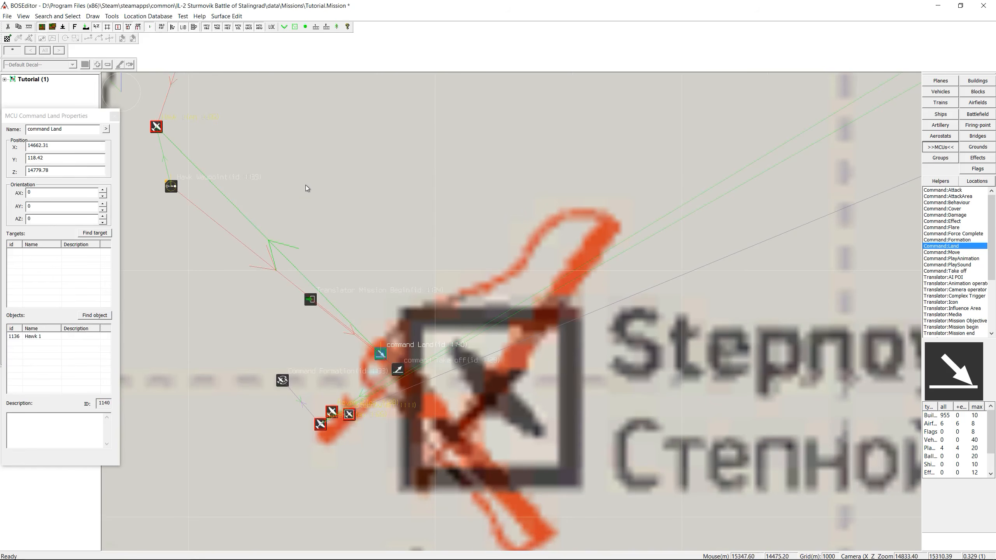
# Step: Move the Translator Mission Begin MCU west, clear of the Hawk link lines, and target-link it to the Hawk Waypoint
pyautogui.moveTo(311, 188); pyautogui.dragTo(436, 218, button='right')
pyautogui.scroll(-1, 313, 265)
pyautogui.click(475, 332)
pyautogui.moveTo(476, 333); pyautogui.dragTo(290, 335)
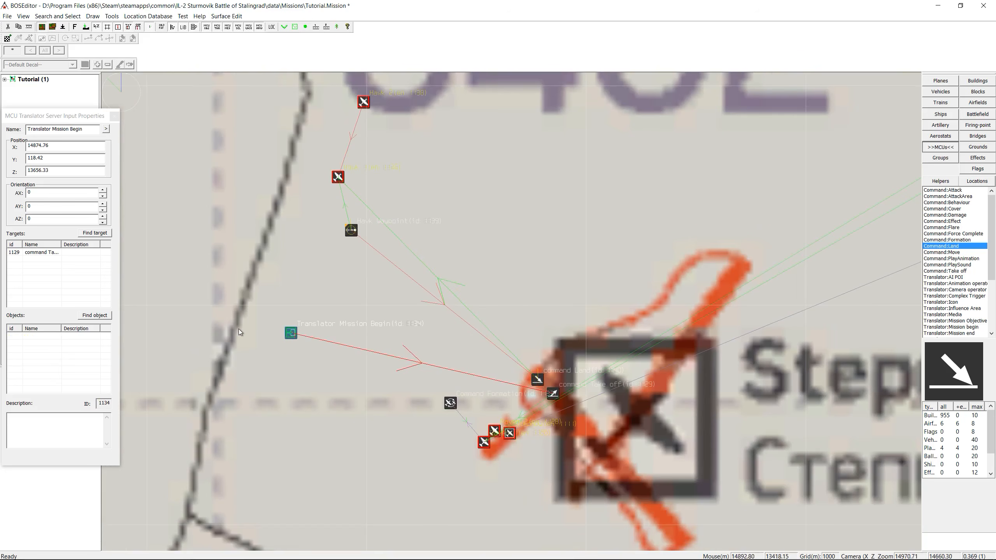
pyautogui.click(95, 232)
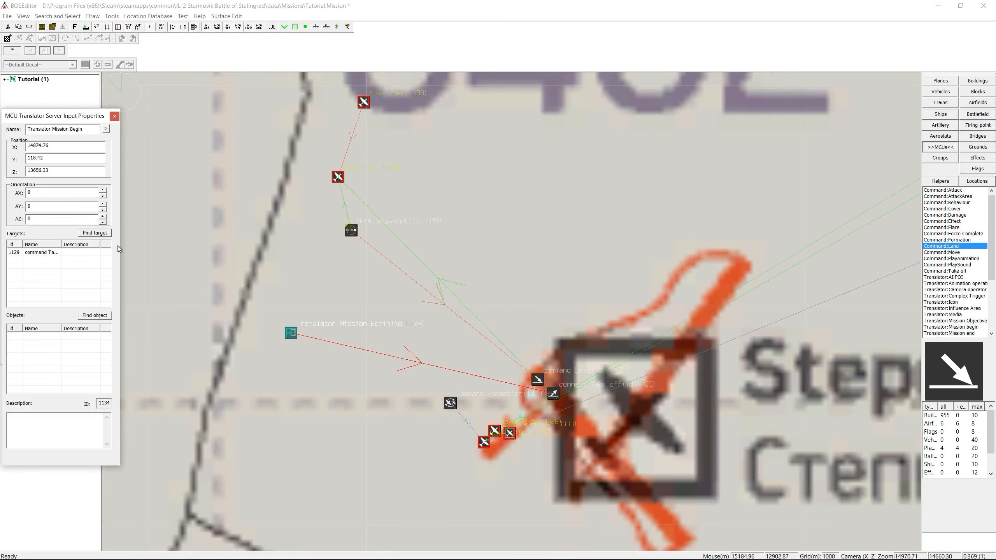
pyautogui.click(351, 230)
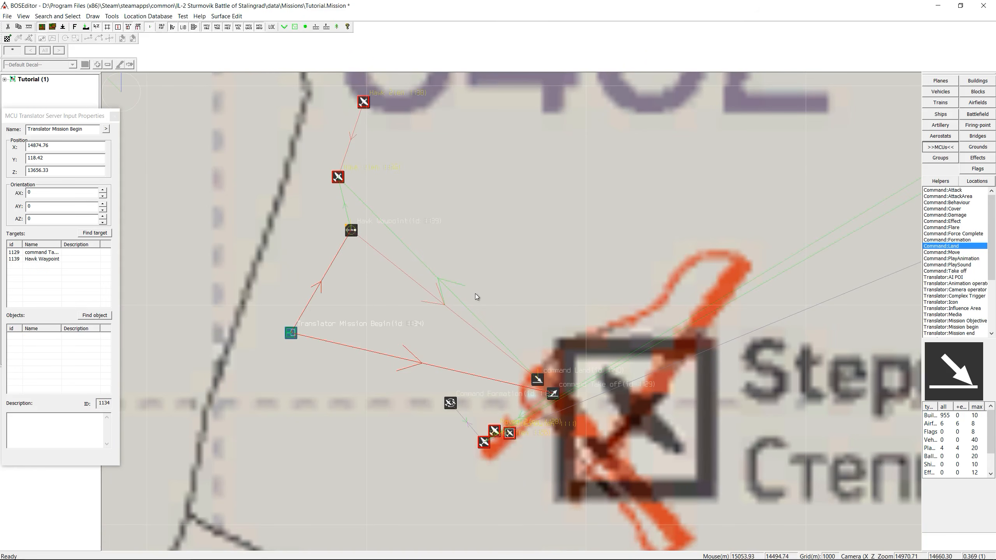
# Step: Run the mission integrity check and dismiss its report
pyautogui.scroll(-5, 472, 299)
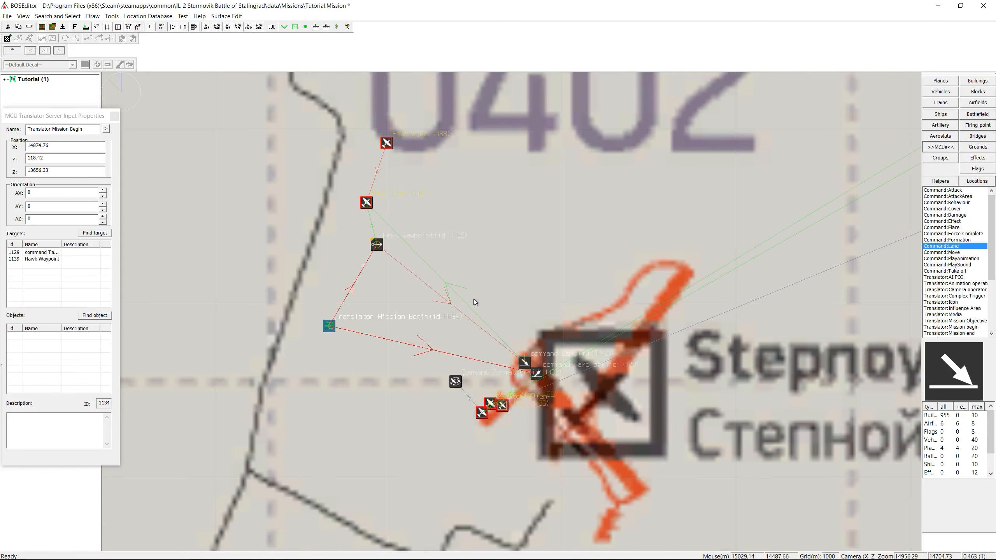
pyautogui.click(111, 16)
pyautogui.click(122, 37)
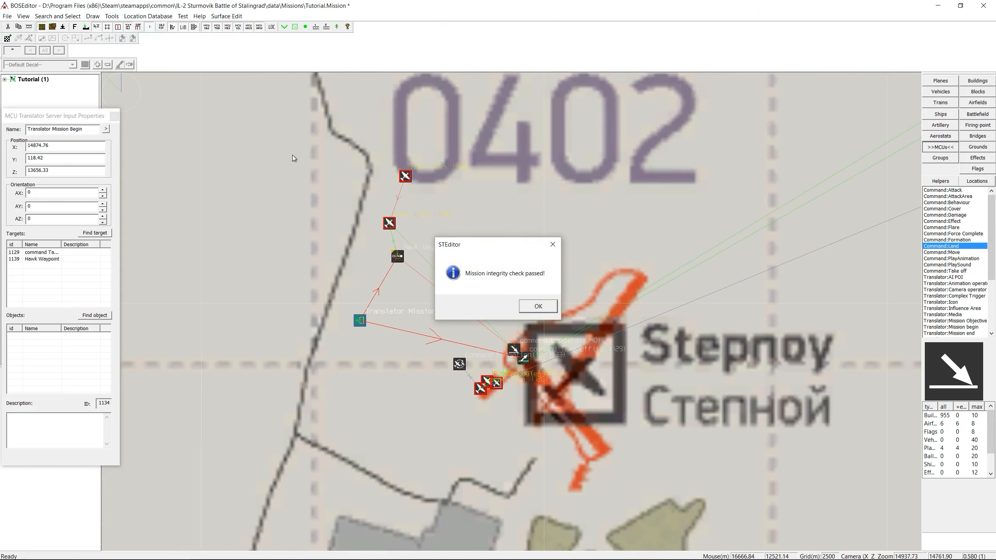
pyautogui.click(538, 307)
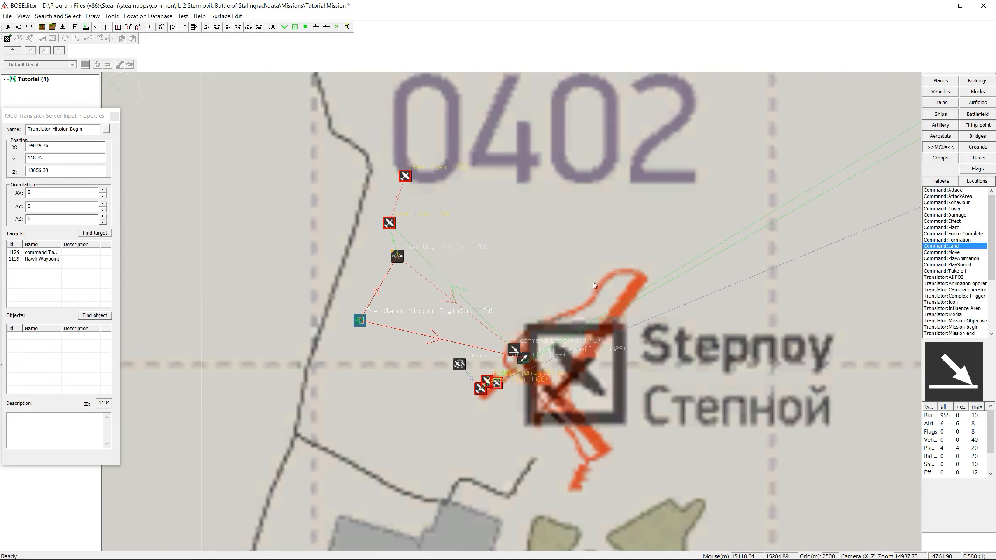
pyautogui.scroll(-3, 579, 248)
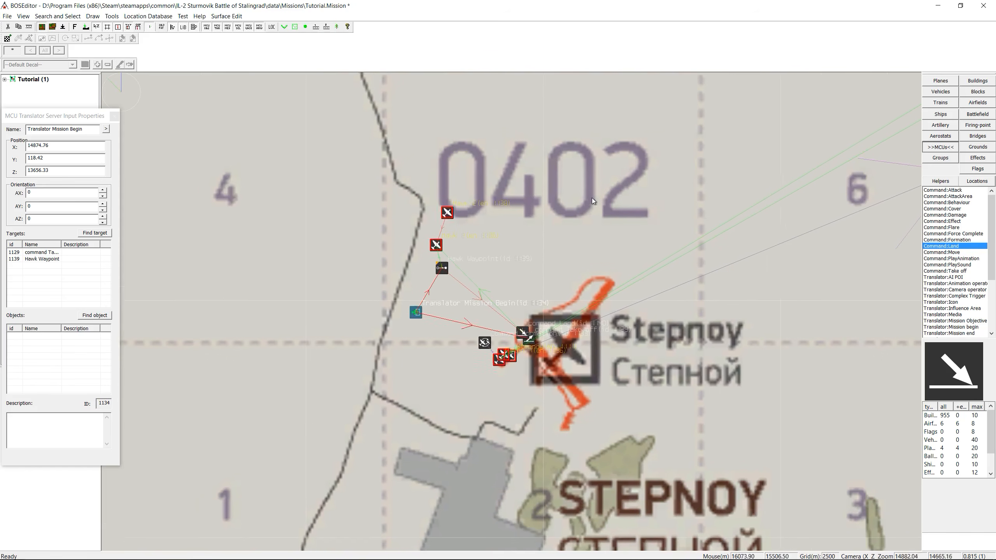
pyautogui.scroll(-4, 538, 226)
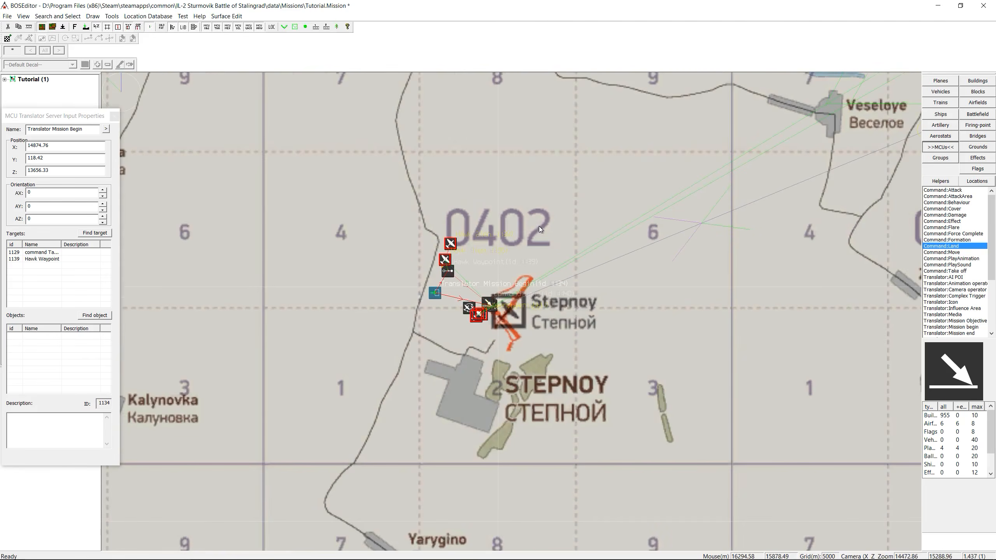
pyautogui.scroll(-2, 538, 226)
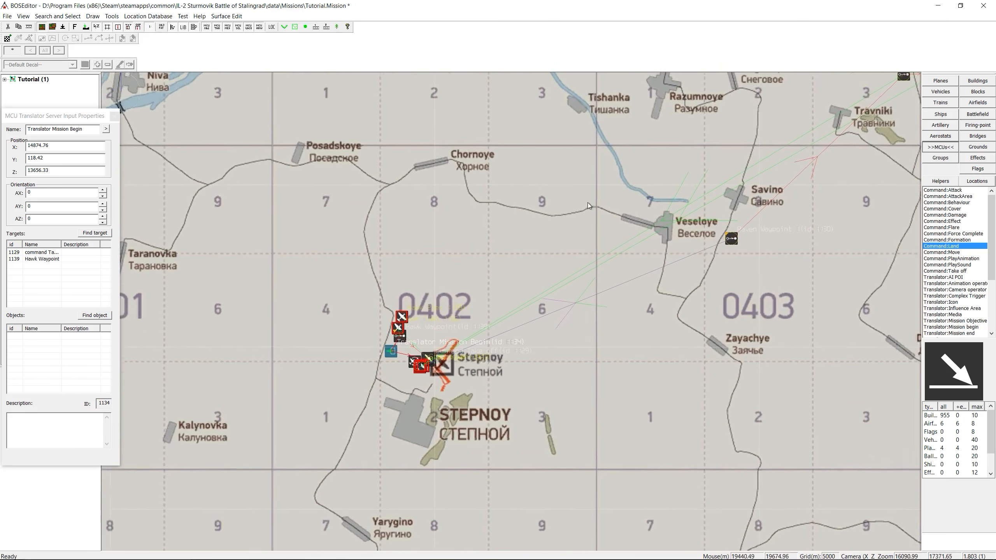
pyautogui.scroll(-2, 561, 227)
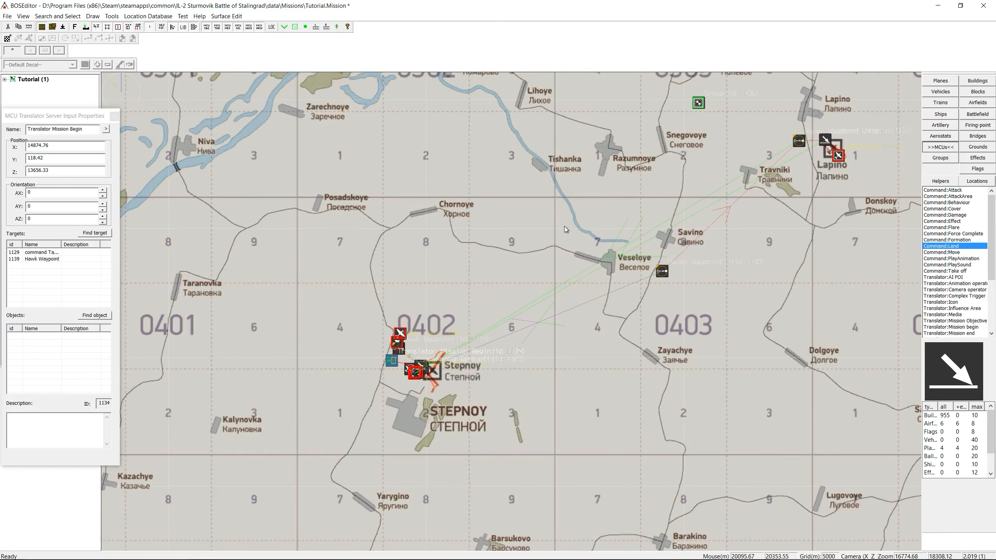
pyautogui.scroll(2, 564, 225)
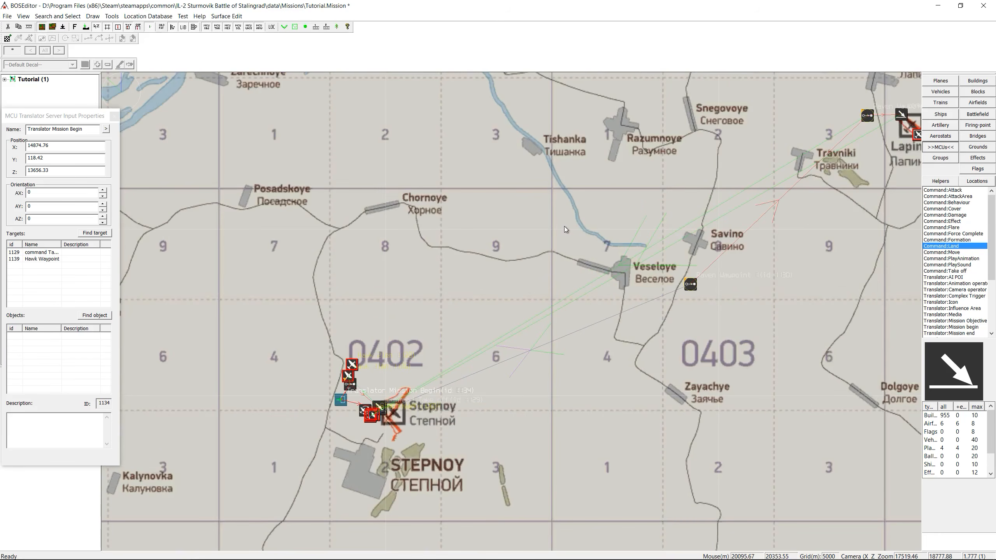
pyautogui.moveTo(553, 240); pyautogui.dragTo(522, 240, button='right')
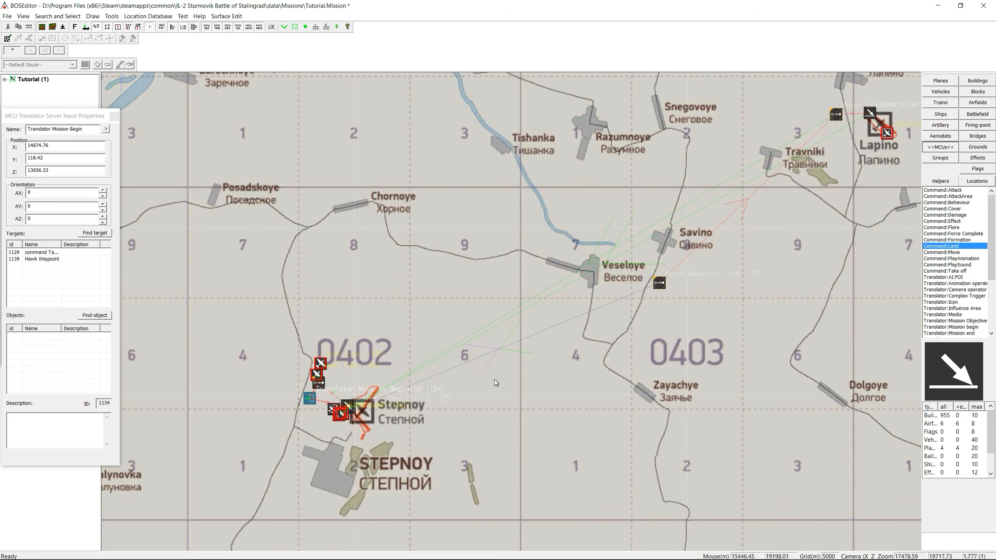